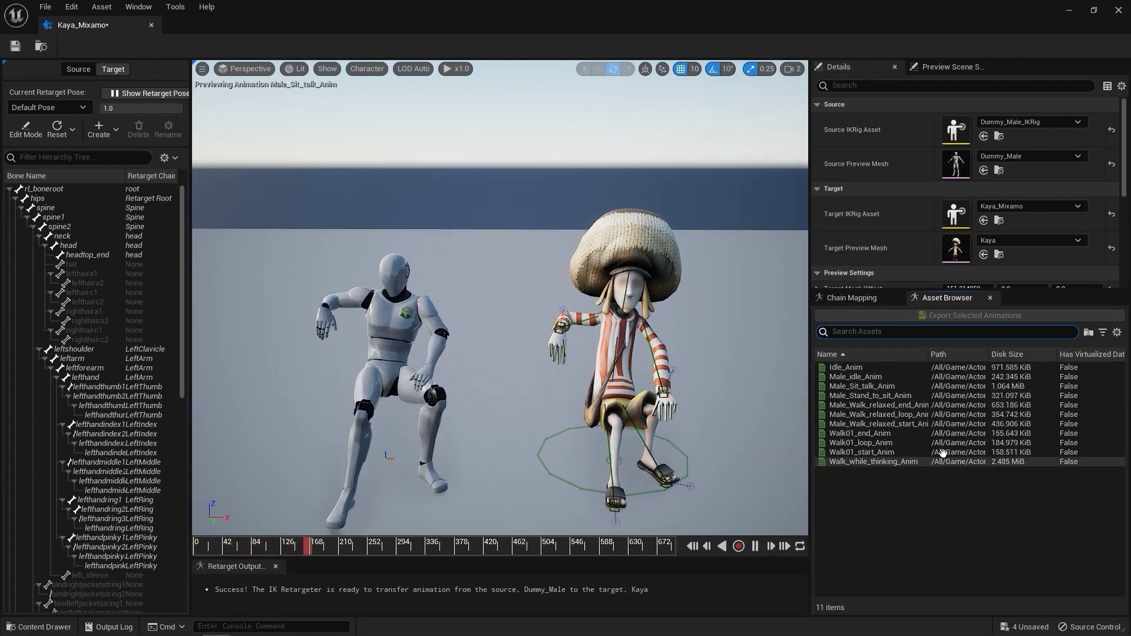
# Preview Male_Walk_relaxed_loop_Anim retargeted onto Kaya alongside Dummy_Male in the IK Retargeter.
pyautogui.click(877, 414)
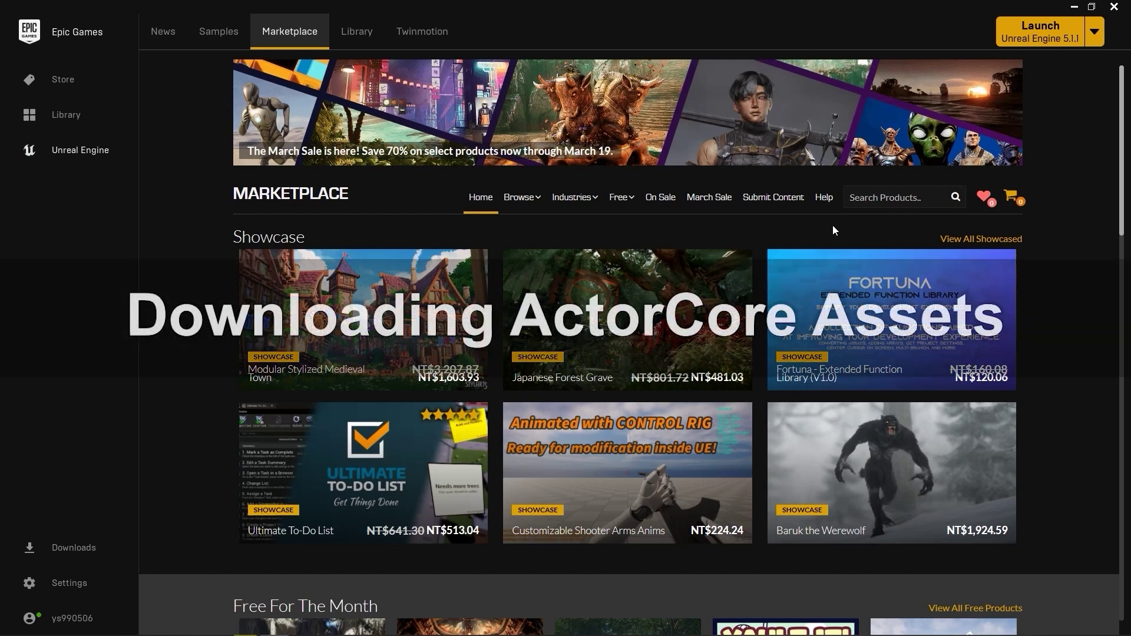
# Search the Marketplace for Reallusion and open the ActorCore Sample Motions product page.
pyautogui.click(876, 198)
pyautogui.write('Reallusion')
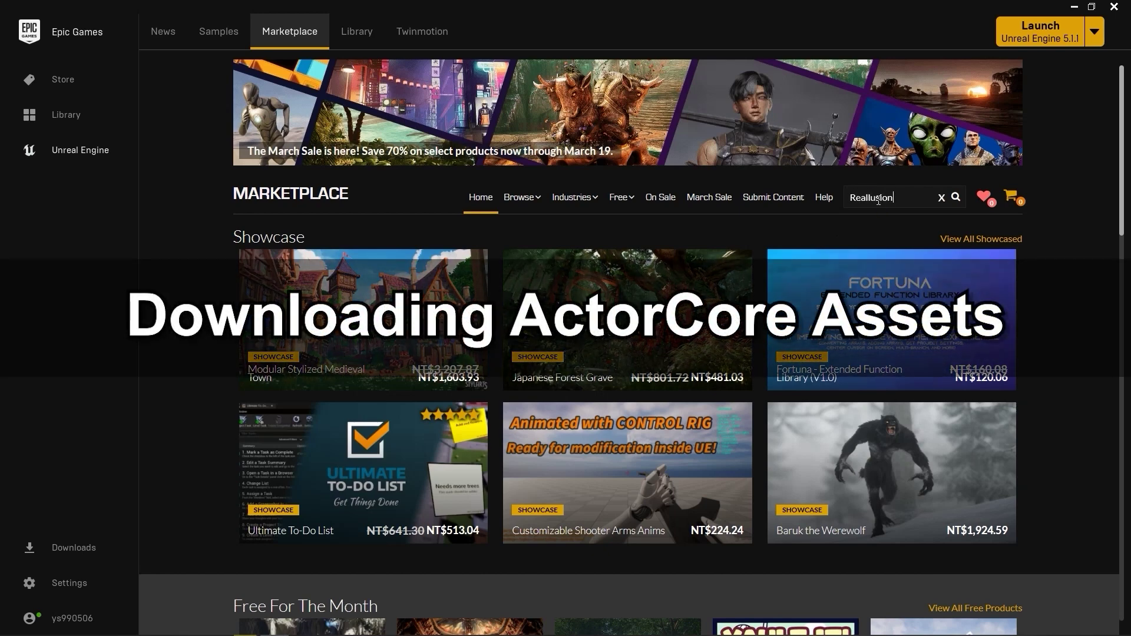
pyautogui.press('Return')
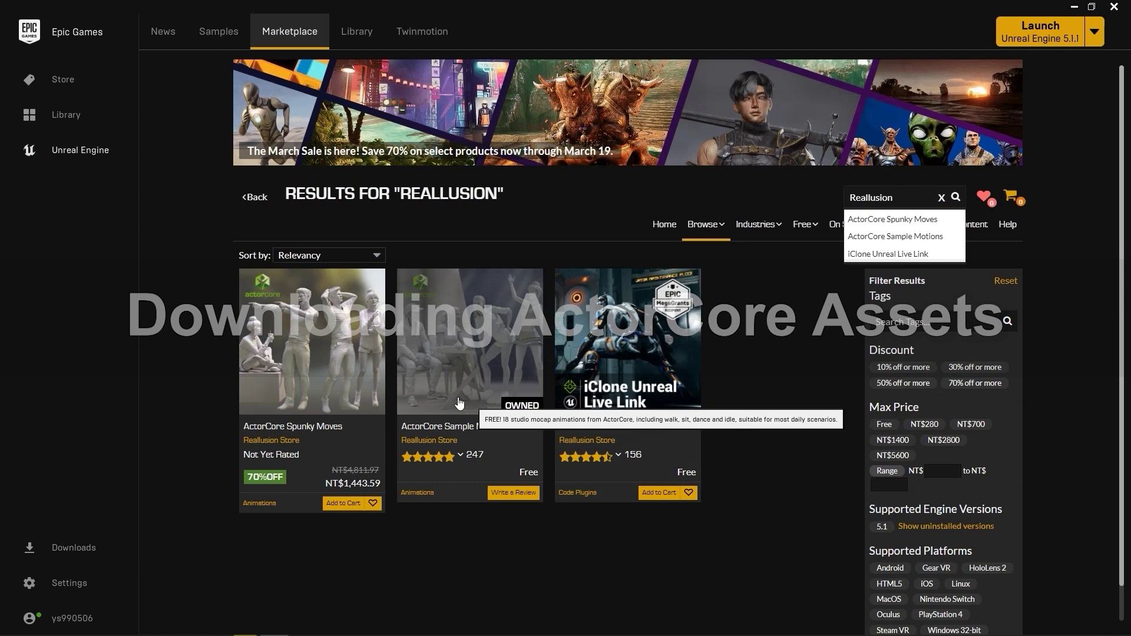
pyautogui.click(456, 383)
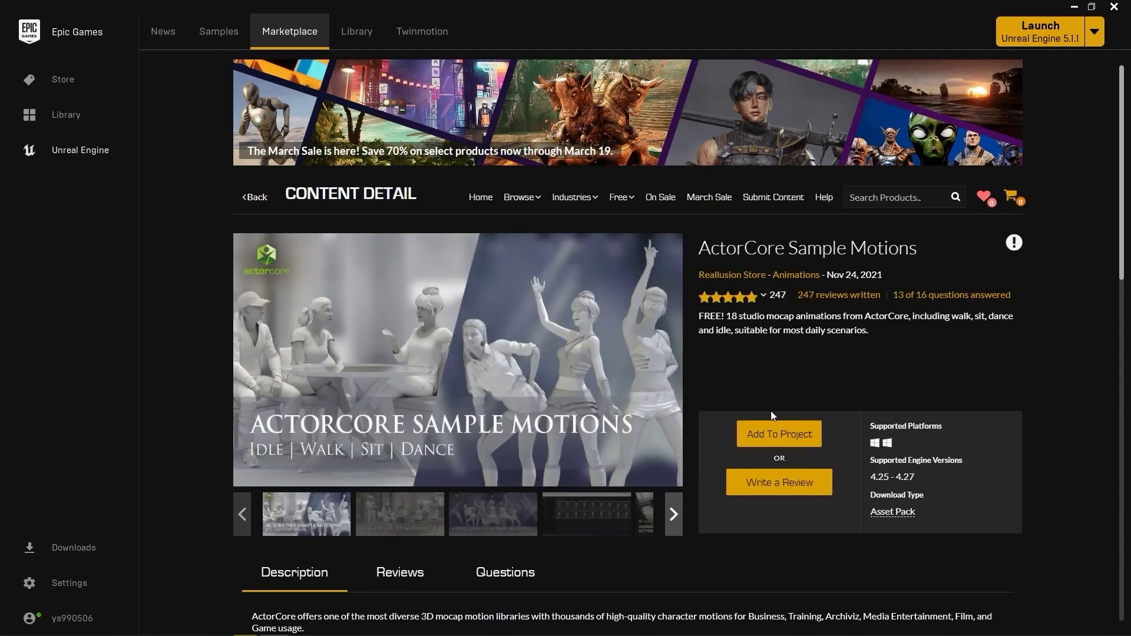
# Add ActorCore Sample Motions to the ATCAnimation project, showing all projects.
pyautogui.click(798, 435)
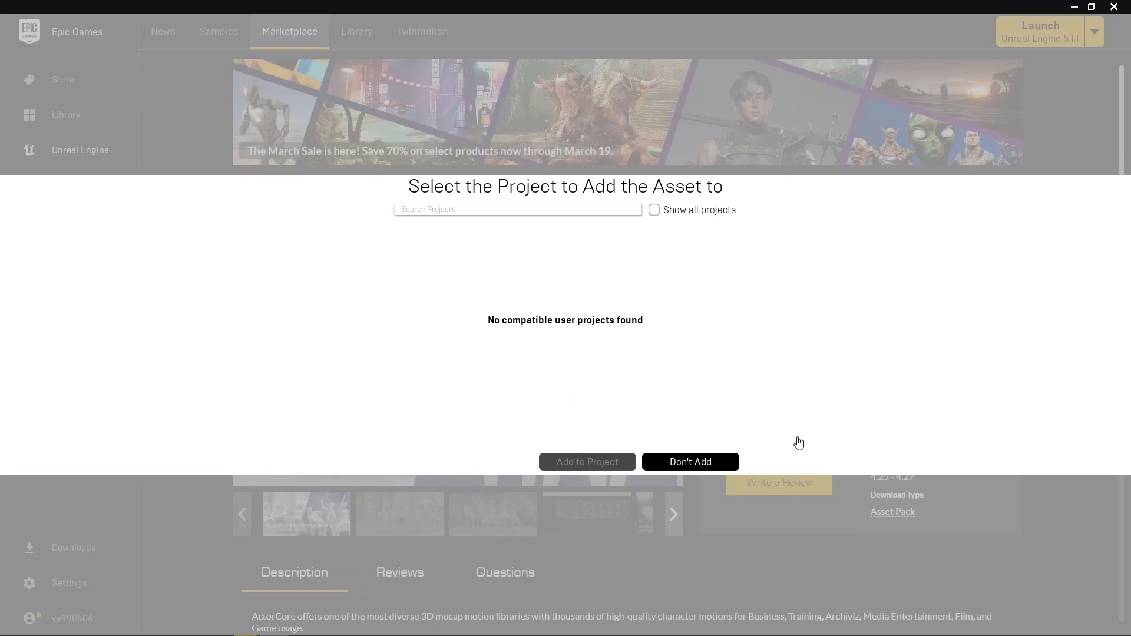
pyautogui.click(655, 211)
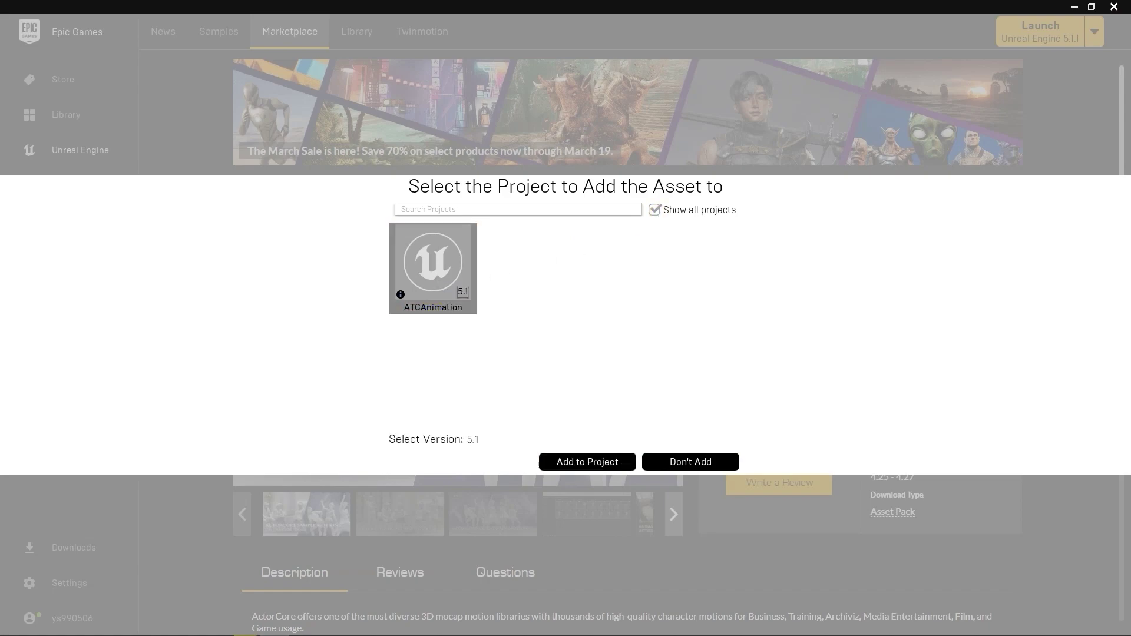
pyautogui.click(616, 460)
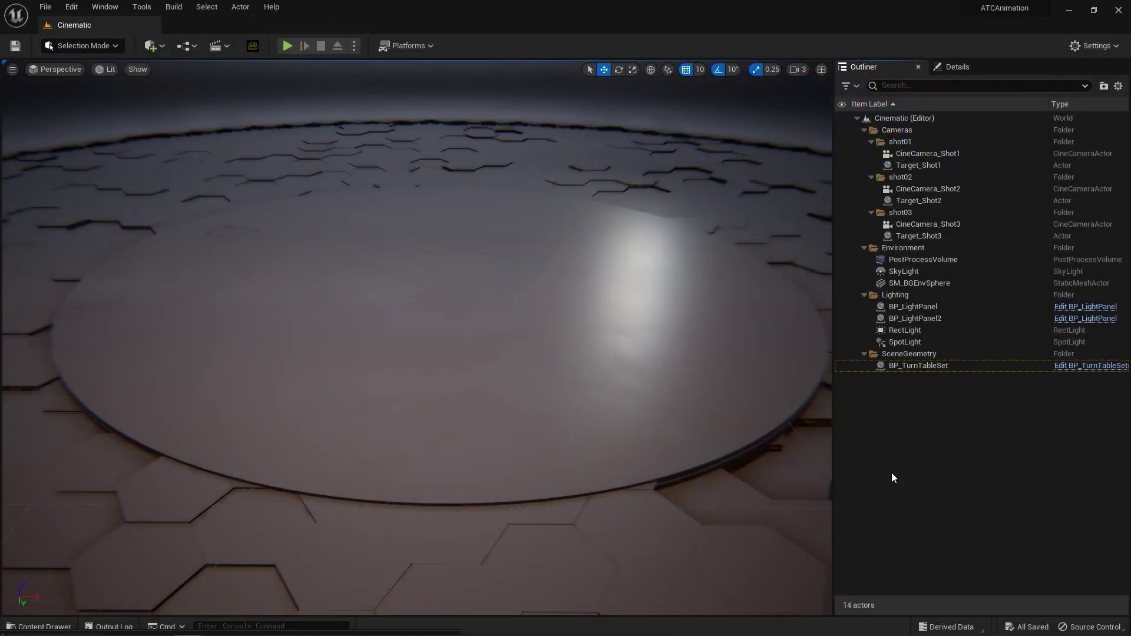
# Browse ActorCore_Sample_Motions into Walk_relaxed and open Female_Walk_relaxed_loop_Anim.
pyautogui.click(41, 627)
pyautogui.click(224, 449)
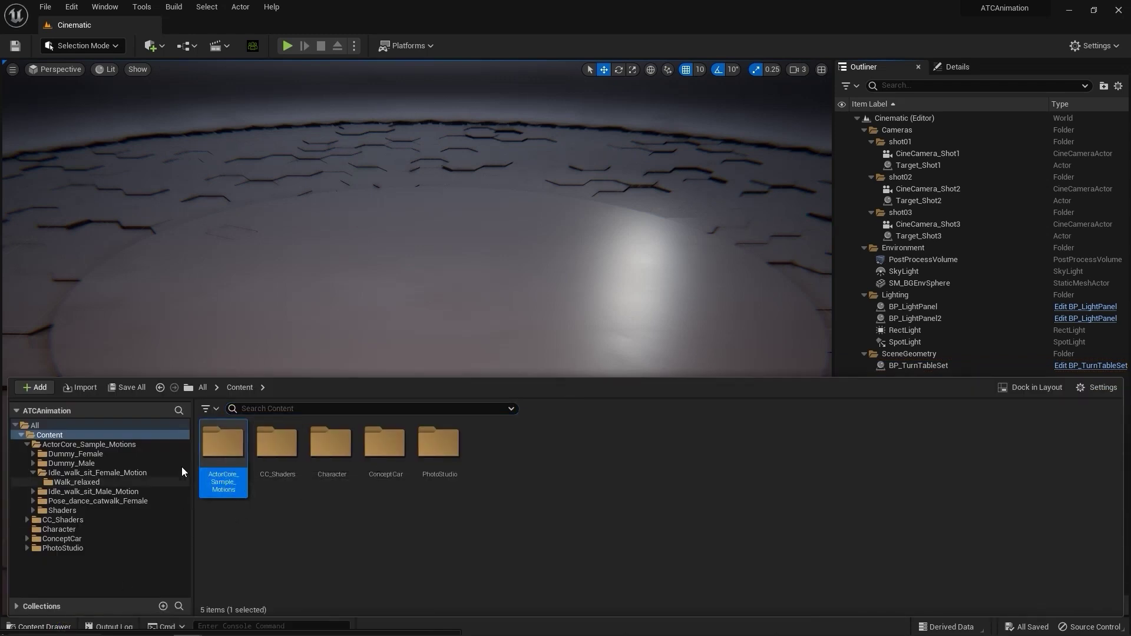
pyautogui.doubleClick(228, 450)
pyautogui.moveTo(312, 507); pyautogui.dragTo(430, 465)
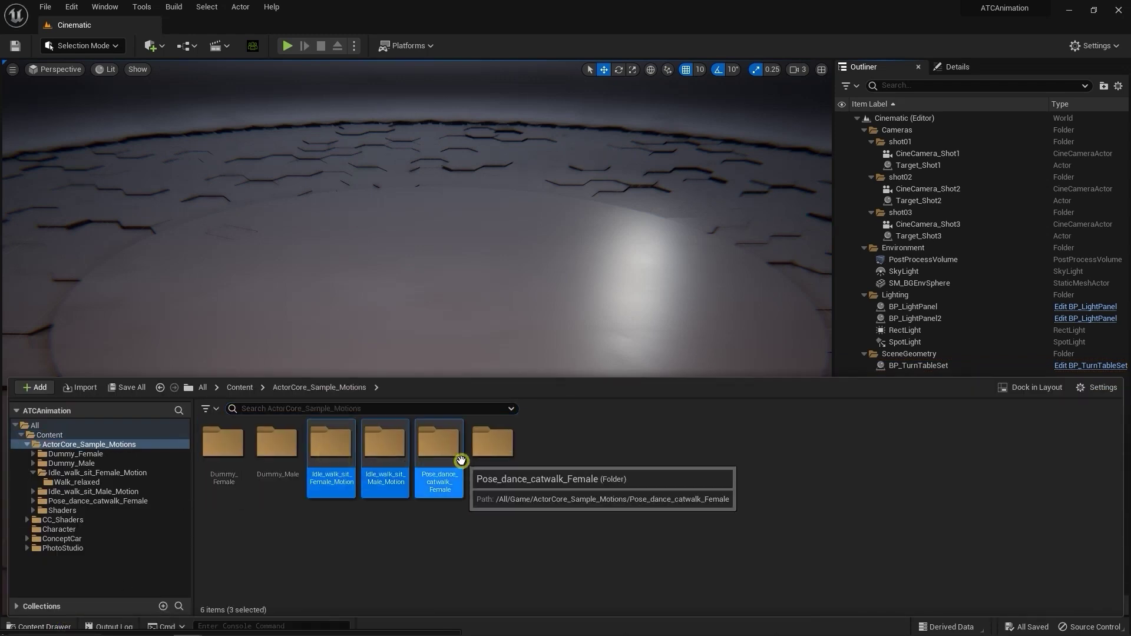
pyautogui.doubleClick(331, 447)
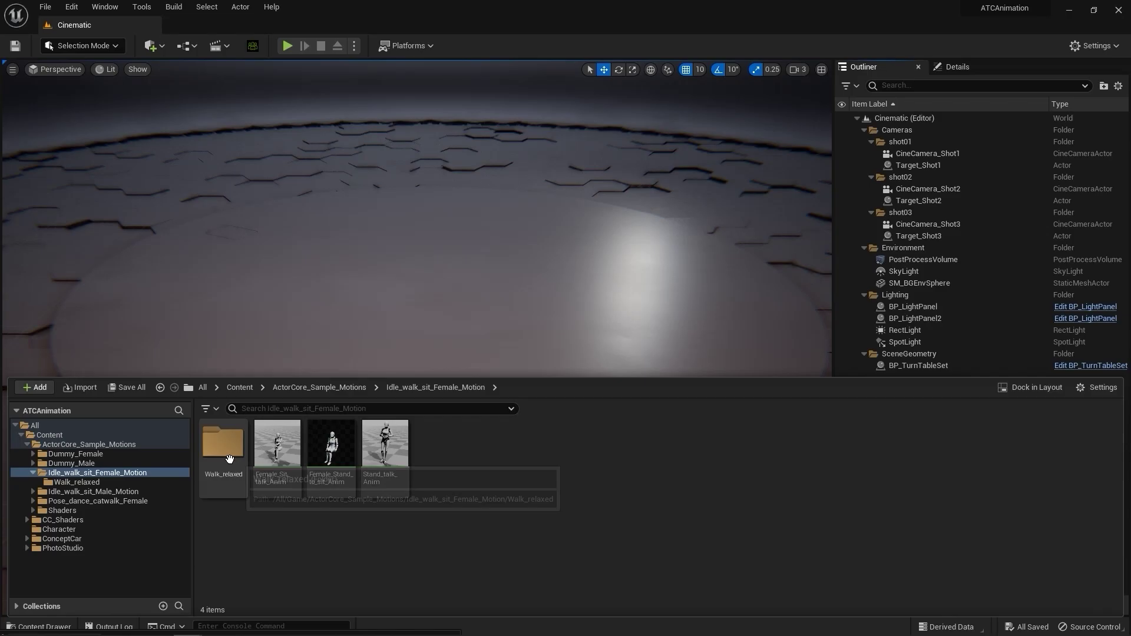
pyautogui.doubleClick(223, 448)
pyautogui.doubleClick(277, 447)
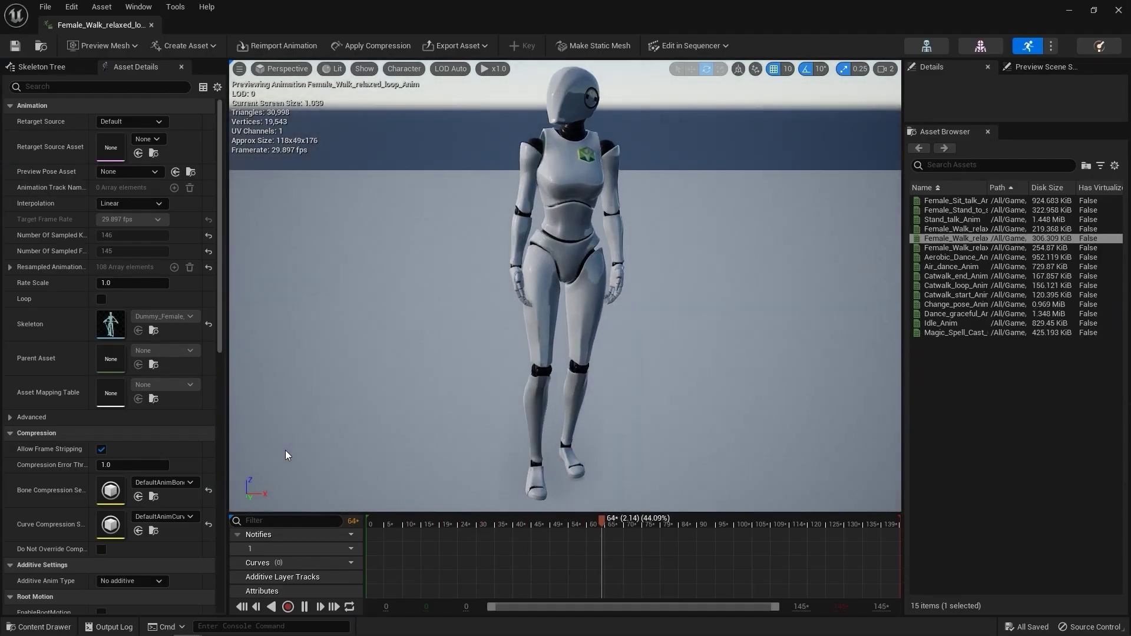
# Preview Aerobic_Dance_Anim, Catwalk_loop_Anim and Dance_graceful_Anim, then open the Dummy_Male mesh.
pyautogui.doubleClick(994, 257)
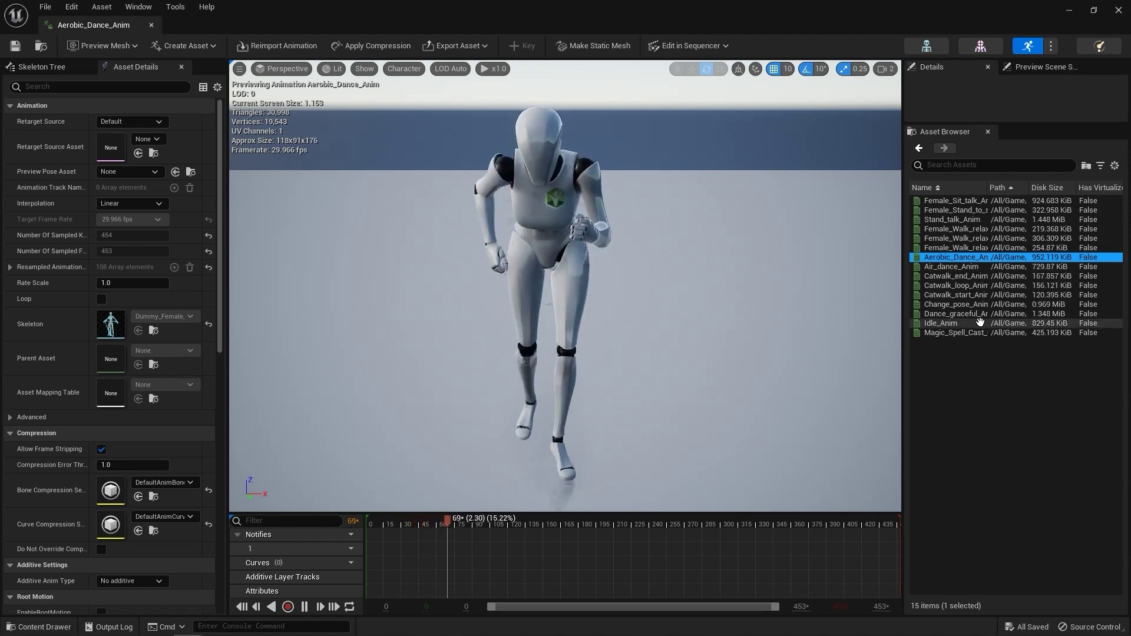
pyautogui.click(981, 286)
pyautogui.doubleClick(980, 285)
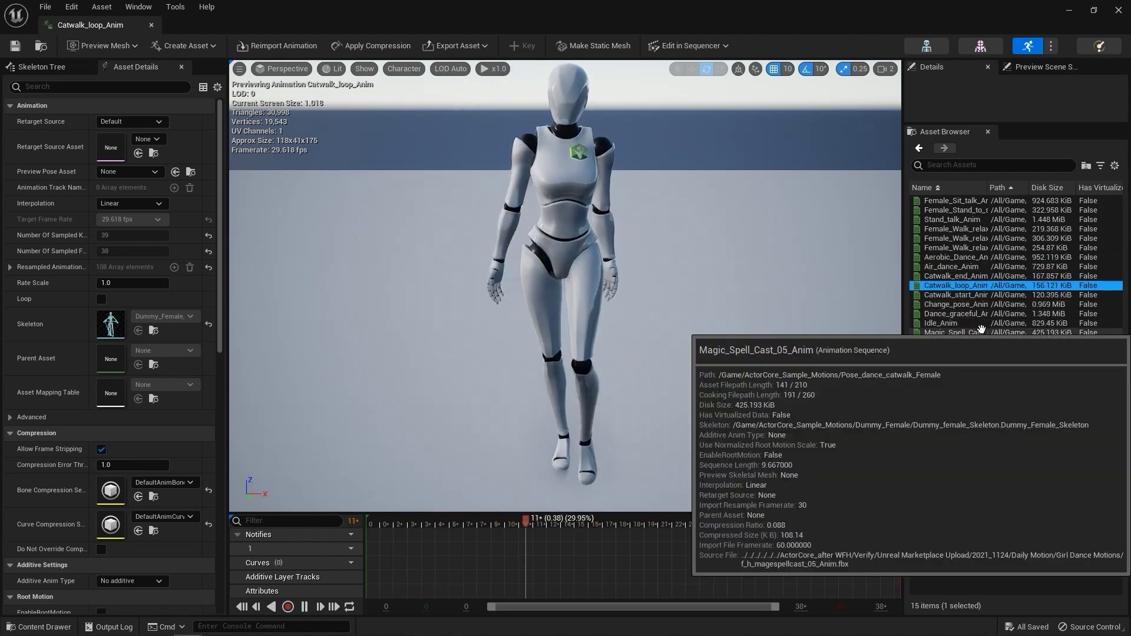
pyautogui.doubleClick(980, 314)
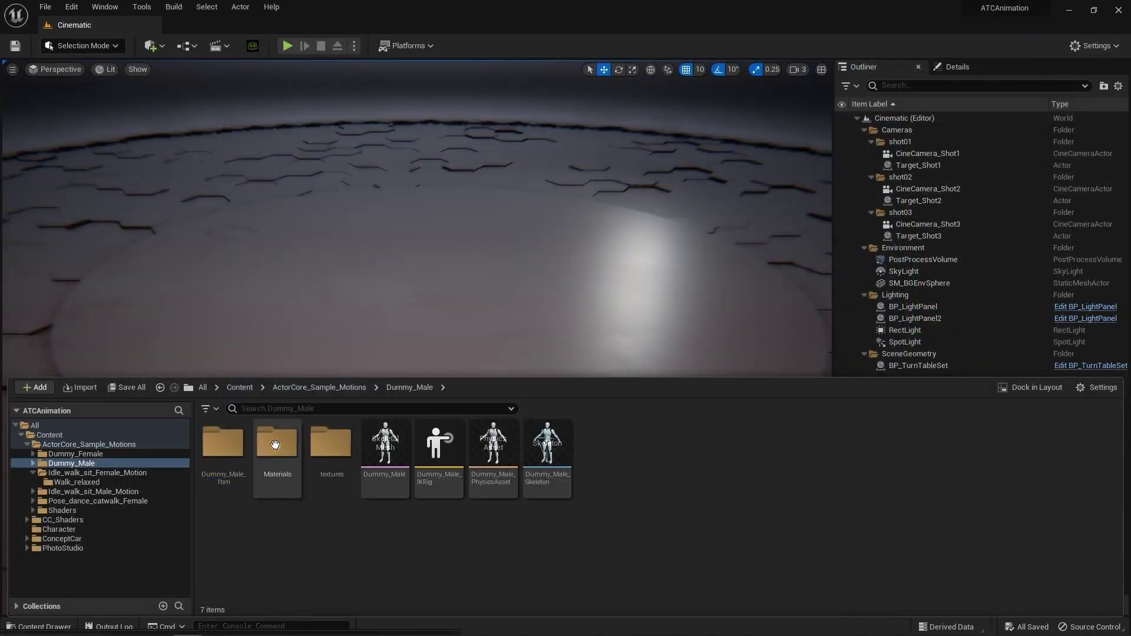
pyautogui.doubleClick(384, 448)
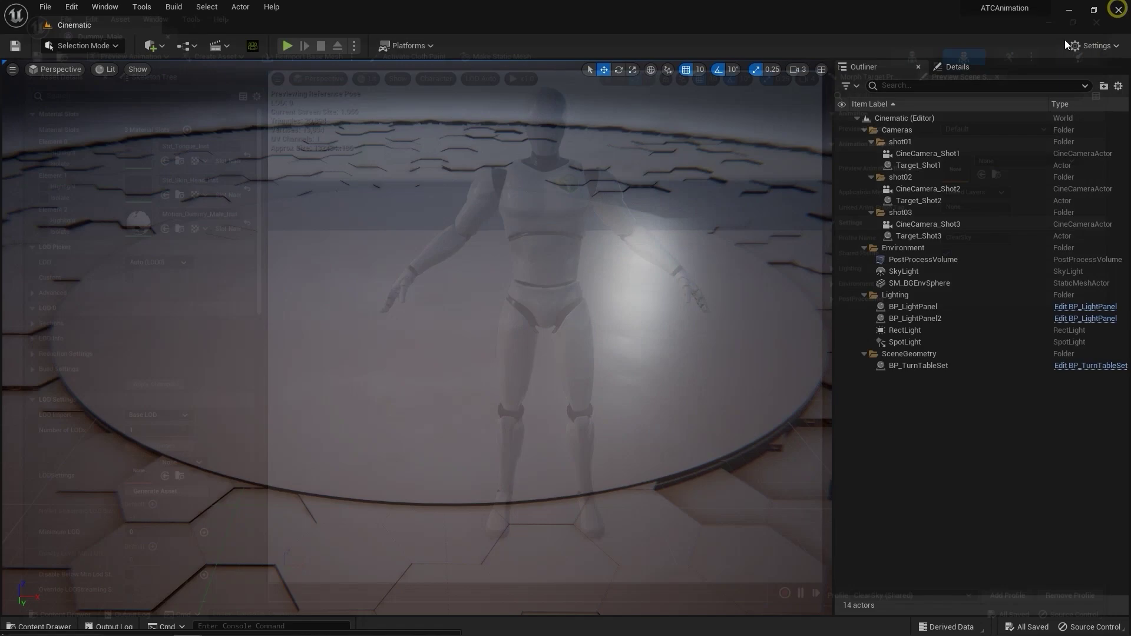
# Open the Dummy_Female folder and inspect its skeletal mesh, then close the mesh editor.
pyautogui.hotkey('ctrl', 'space')
pyautogui.click(223, 442)
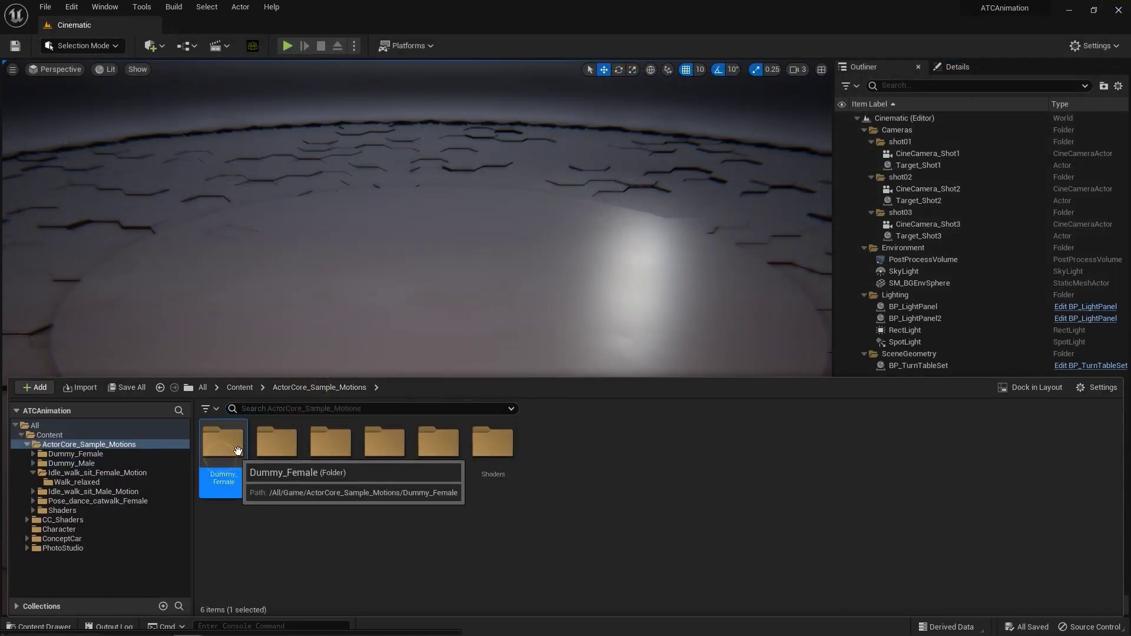
pyautogui.doubleClick(223, 442)
pyautogui.doubleClick(397, 461)
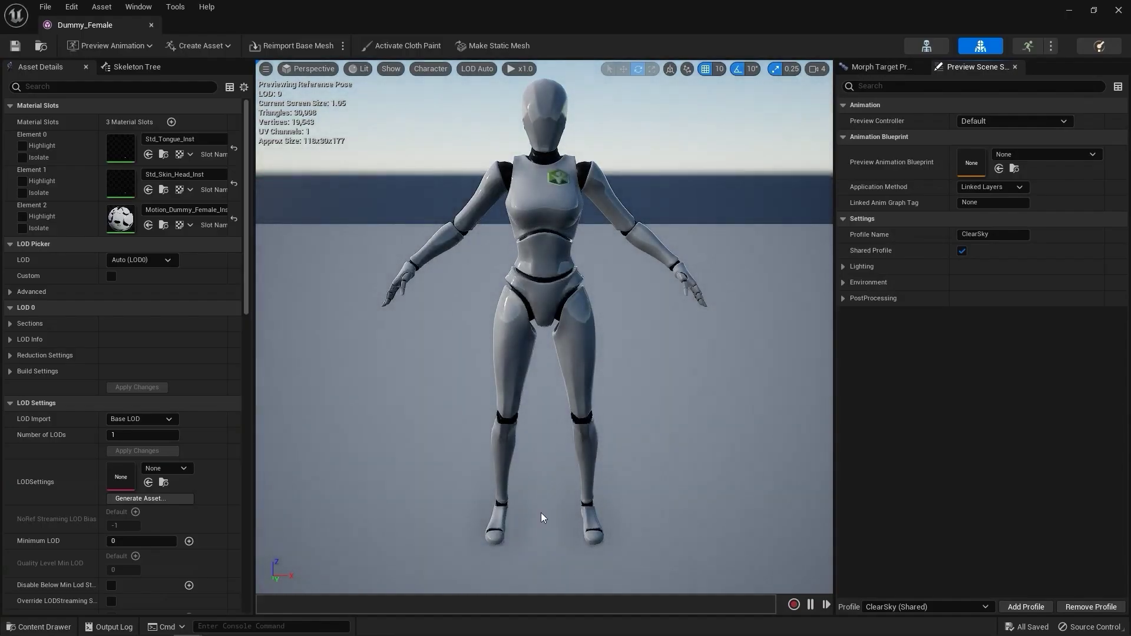
pyautogui.click(1118, 11)
# Select the Dummy_Female_IKRig and Dummy_Female_Retargeter assets in the Content Drawer.
pyautogui.hotkey('ctrl', 'space')
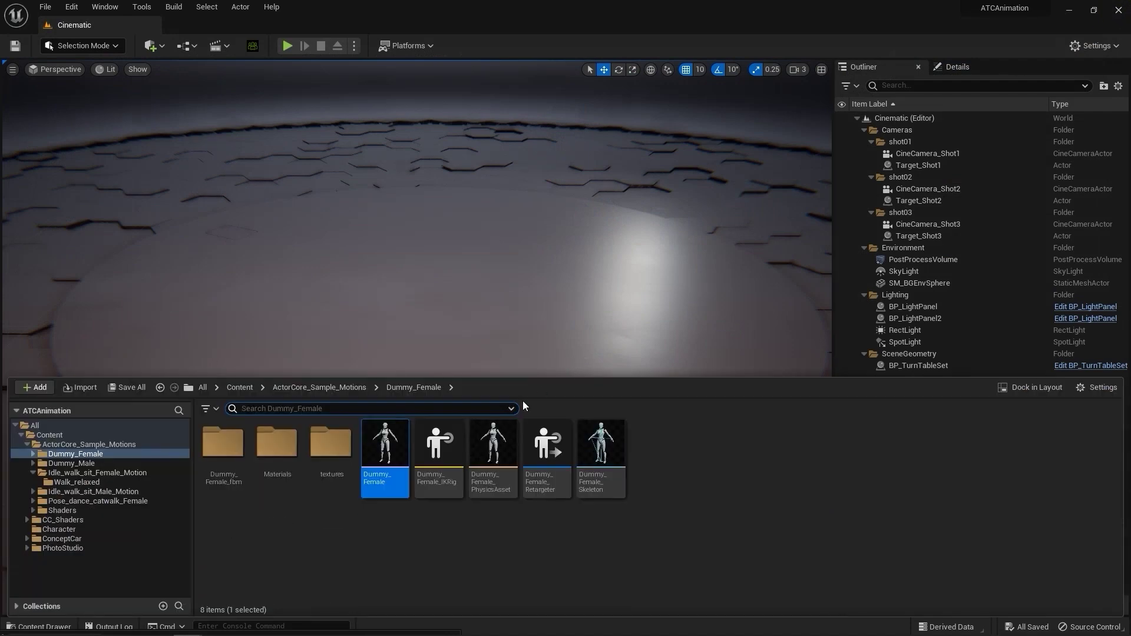
pyautogui.click(439, 448)
pyautogui.keyDown('ctrl'); pyautogui.click(551, 454); pyautogui.keyUp('ctrl')
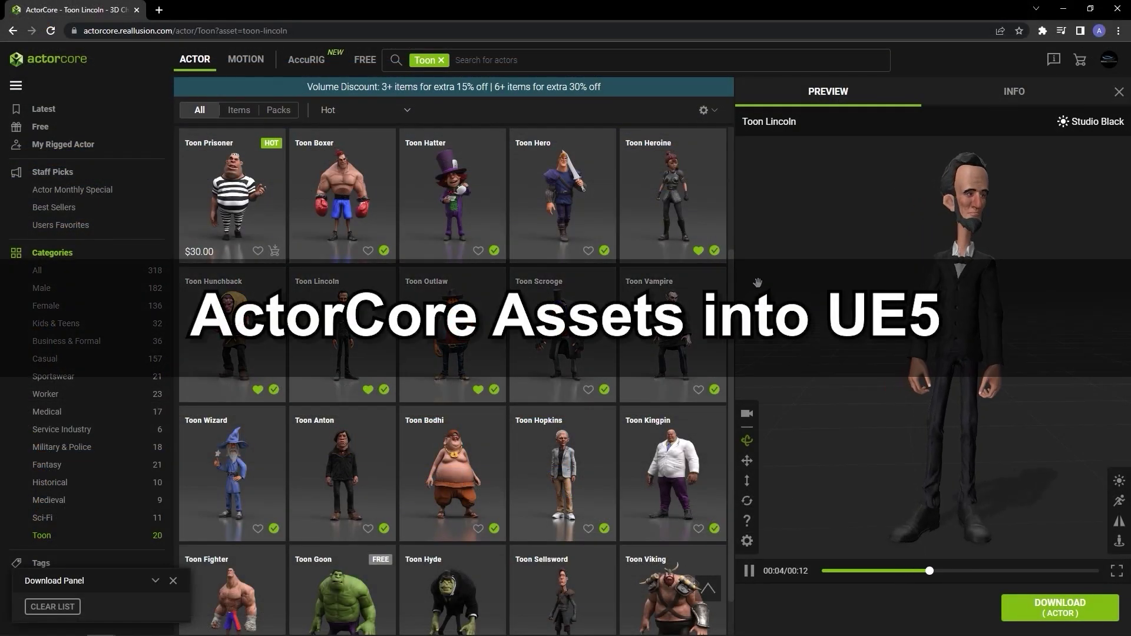
# Download Toon Lincoln for Unreal at Original texture size, toggling Facial Blend Shapes.
pyautogui.click(1035, 611)
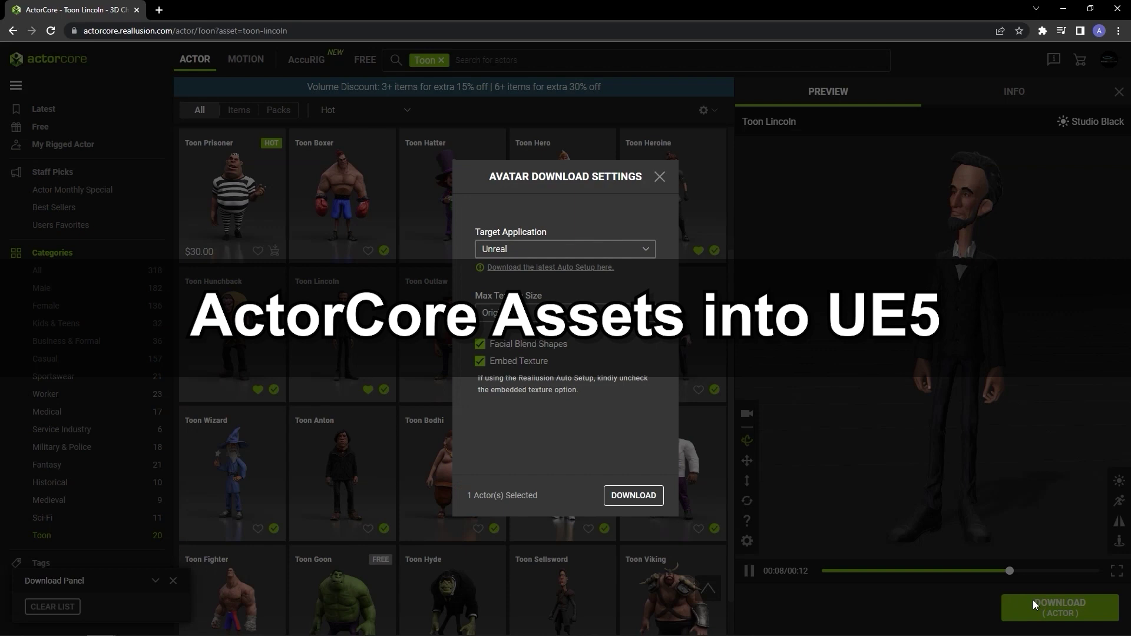
pyautogui.click(533, 250)
pyautogui.click(524, 297)
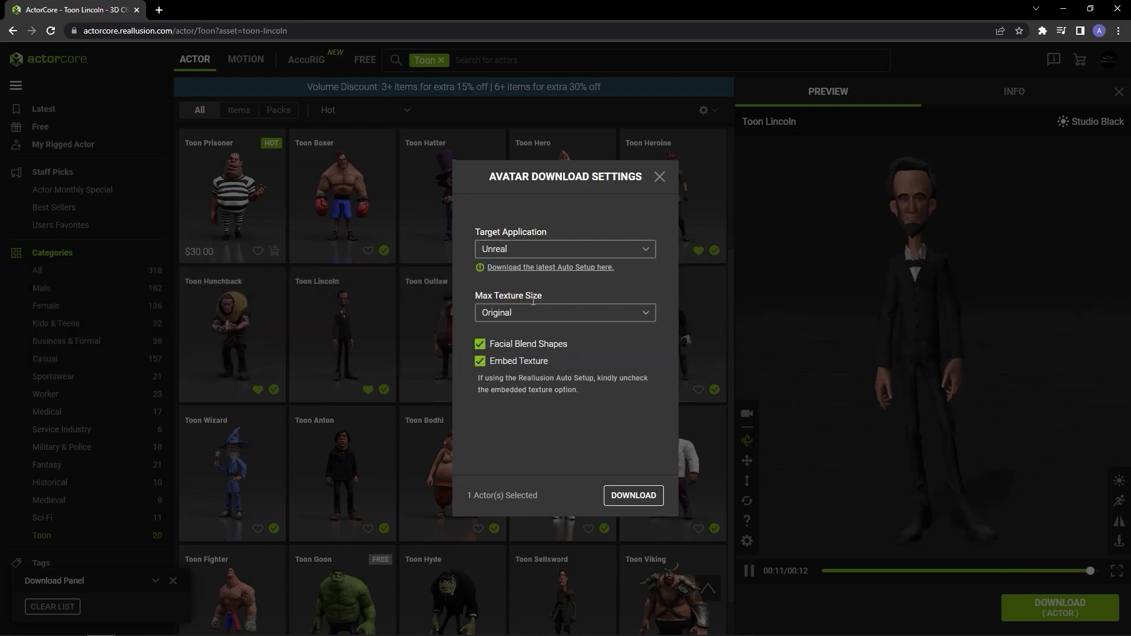
pyautogui.click(540, 312)
pyautogui.click(518, 337)
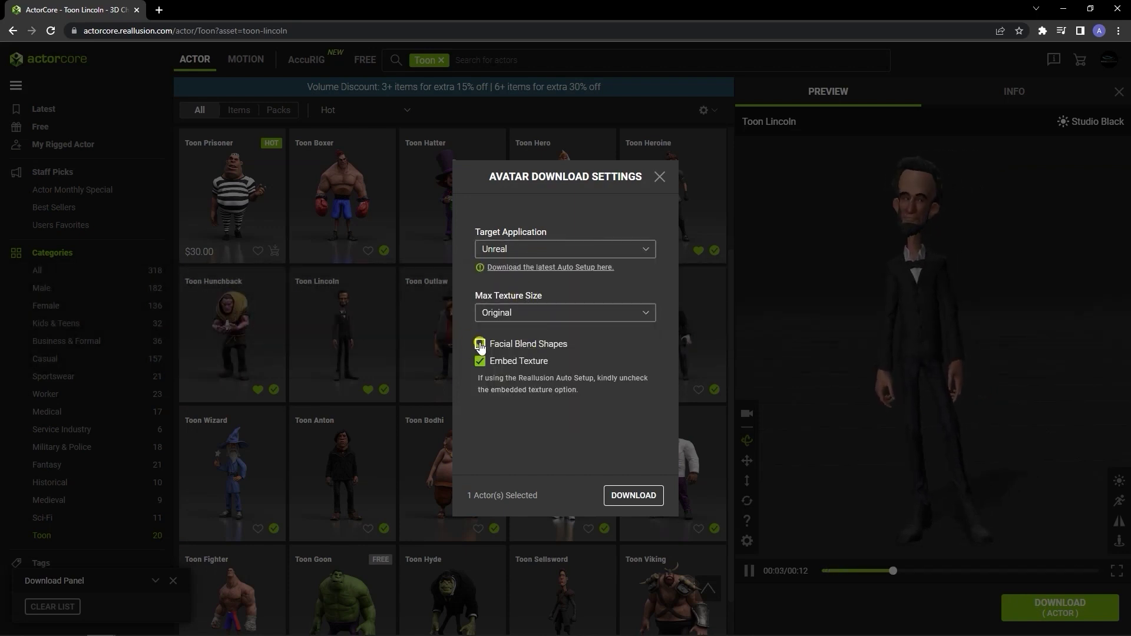
pyautogui.click(479, 345)
pyautogui.click(623, 496)
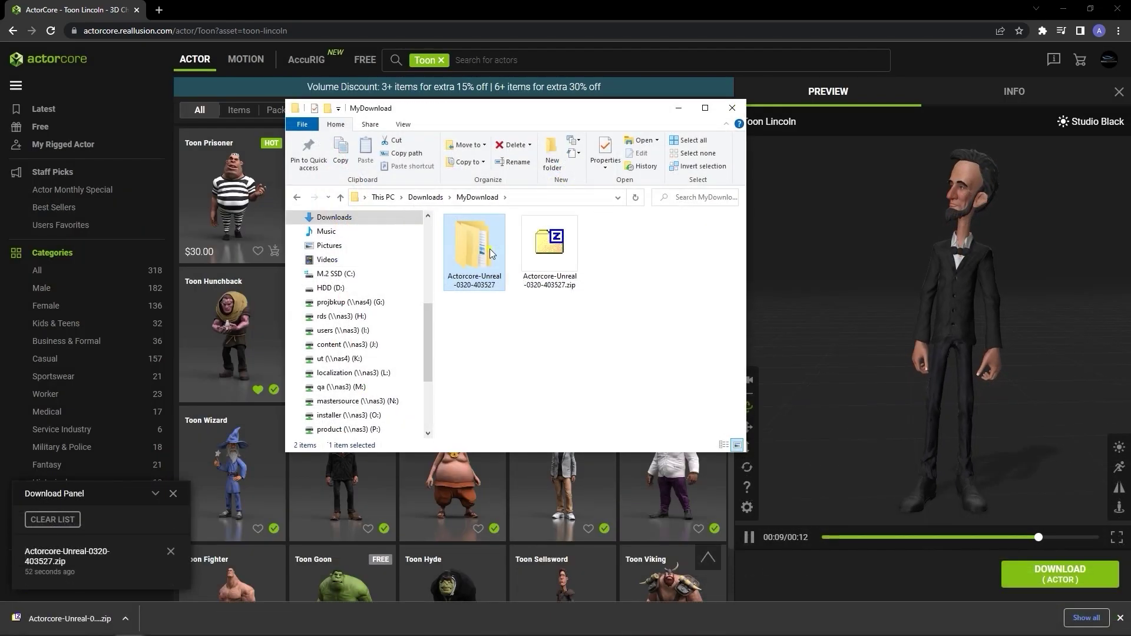
# Open the extracted Actor > toon-lincoln folder and select toon-lincoln.fbx.
pyautogui.doubleClick(489, 249)
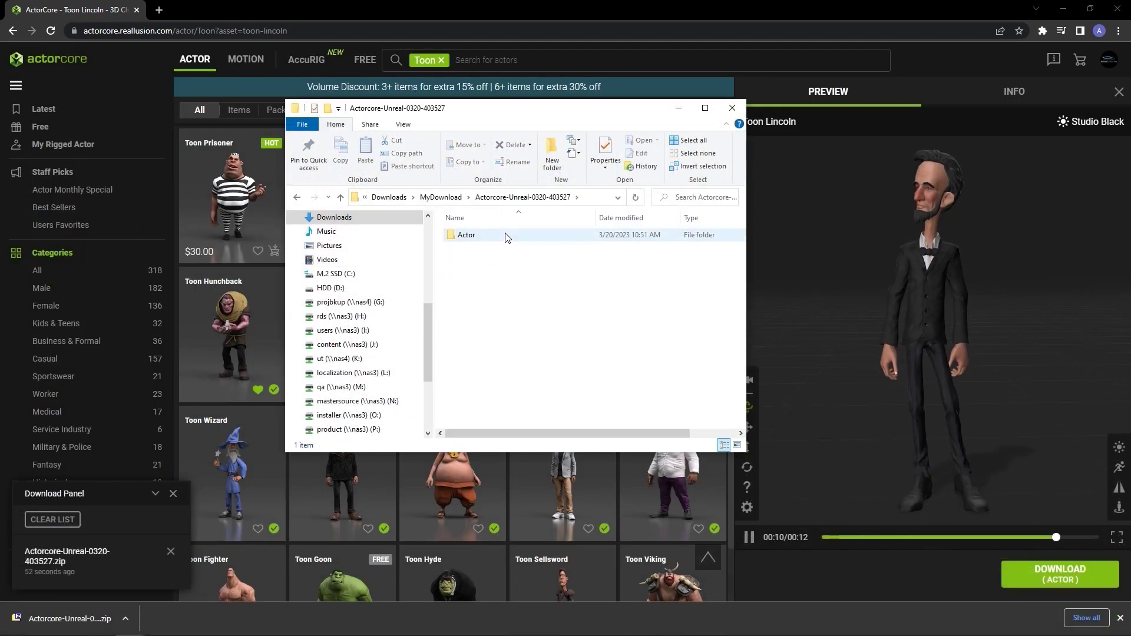
pyautogui.doubleClick(507, 234)
pyautogui.doubleClick(506, 235)
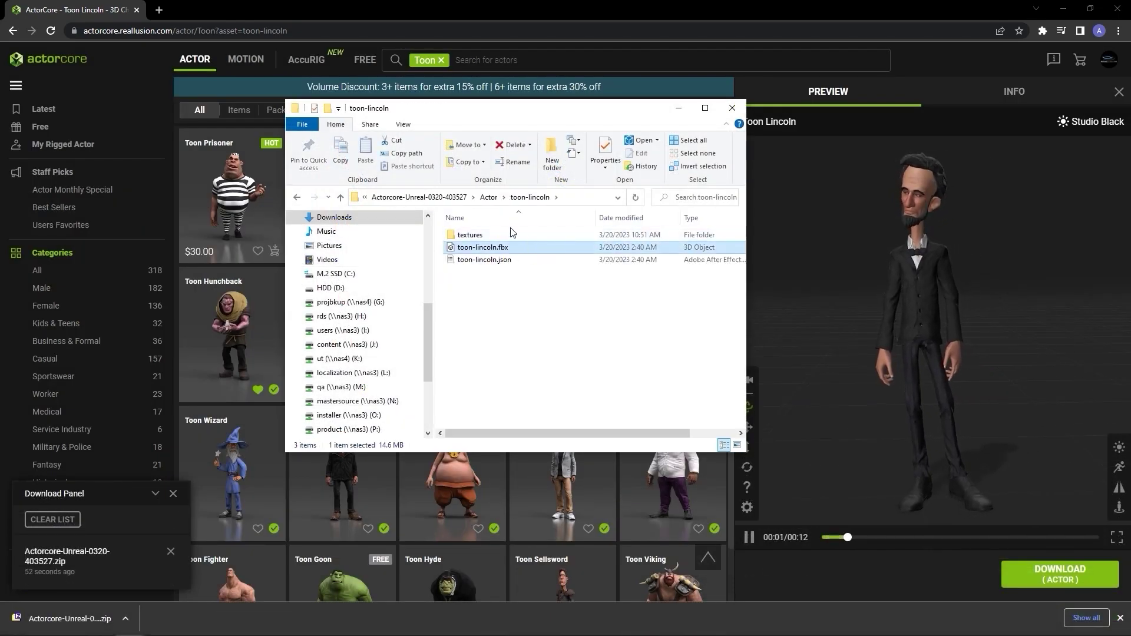
pyautogui.click(540, 250)
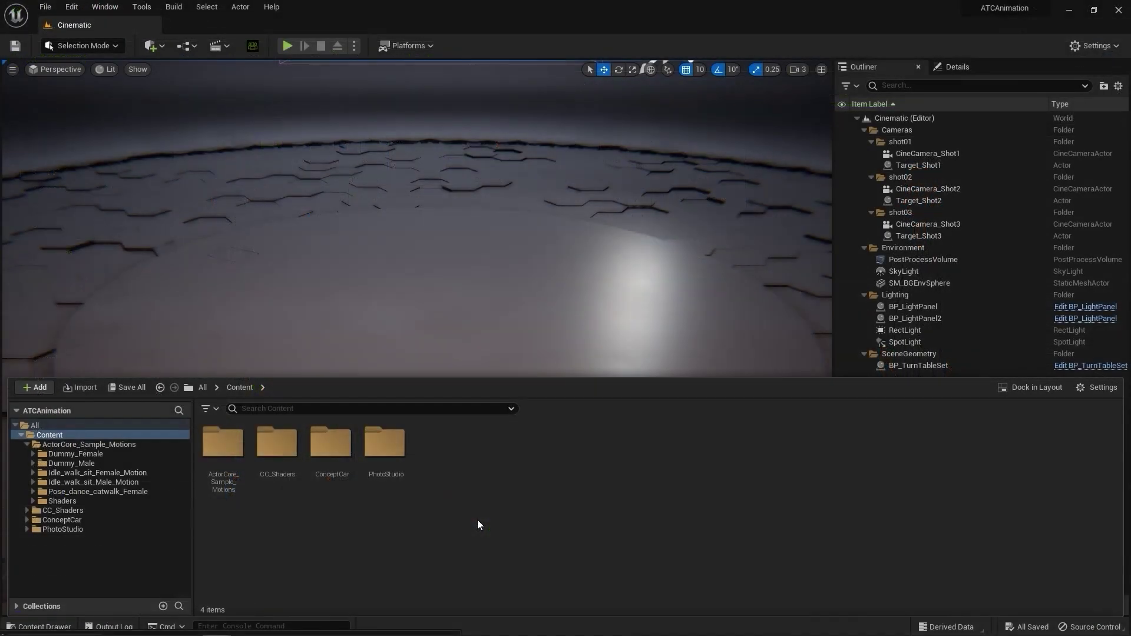
# Make a new folder called Character in the Content Browser and open it.
pyautogui.rightClick(433, 437)
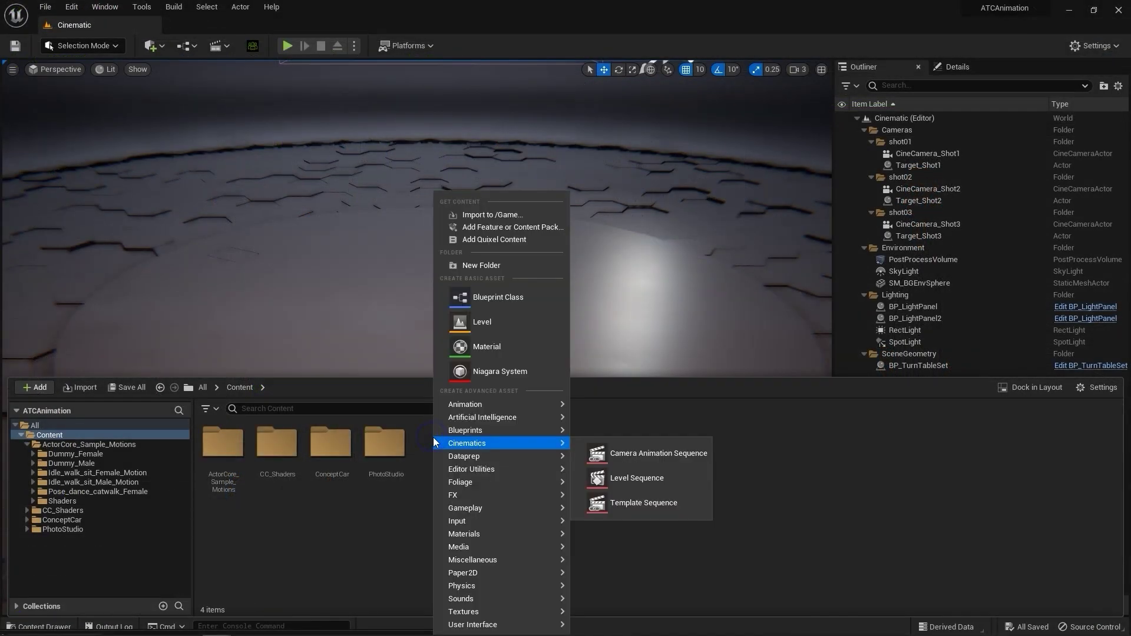
pyautogui.click(500, 267)
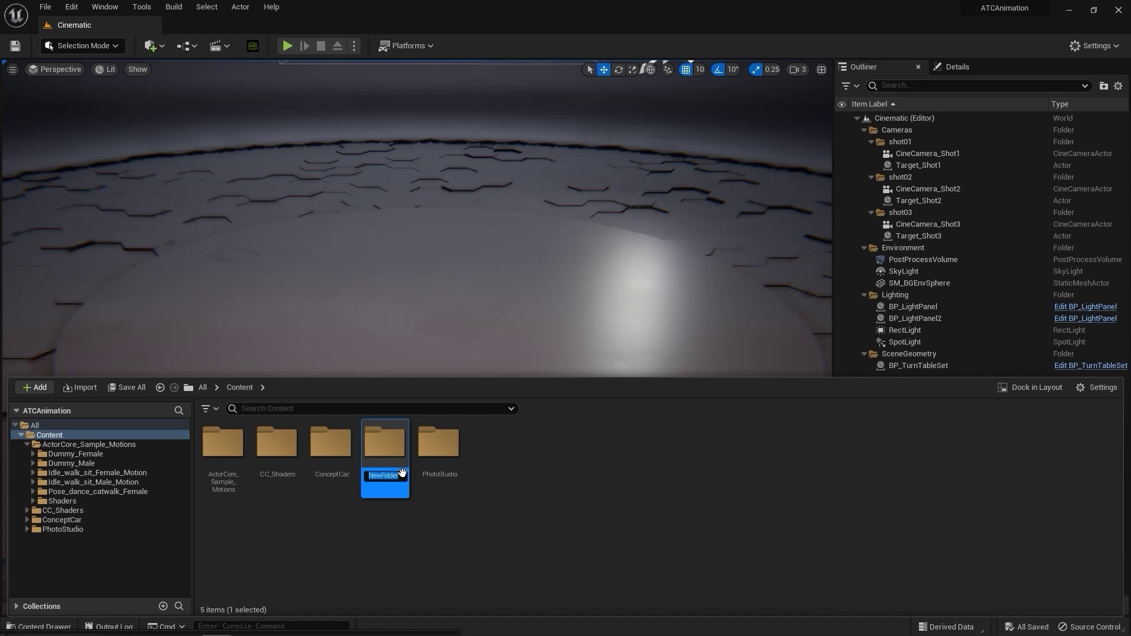
pyautogui.press('Return')
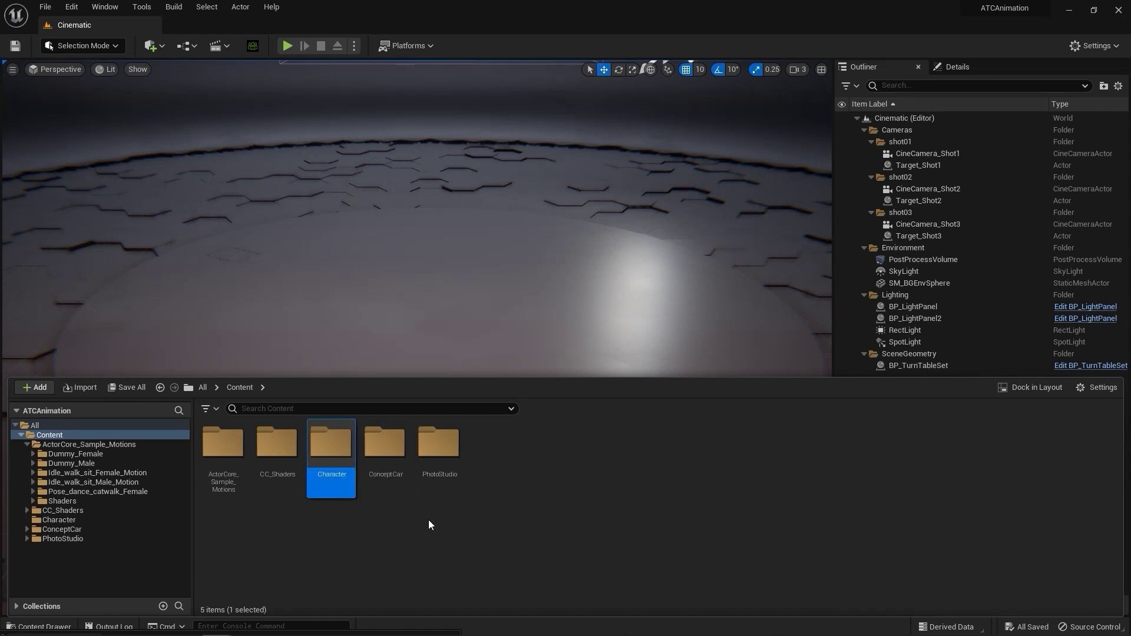
pyautogui.doubleClick(340, 444)
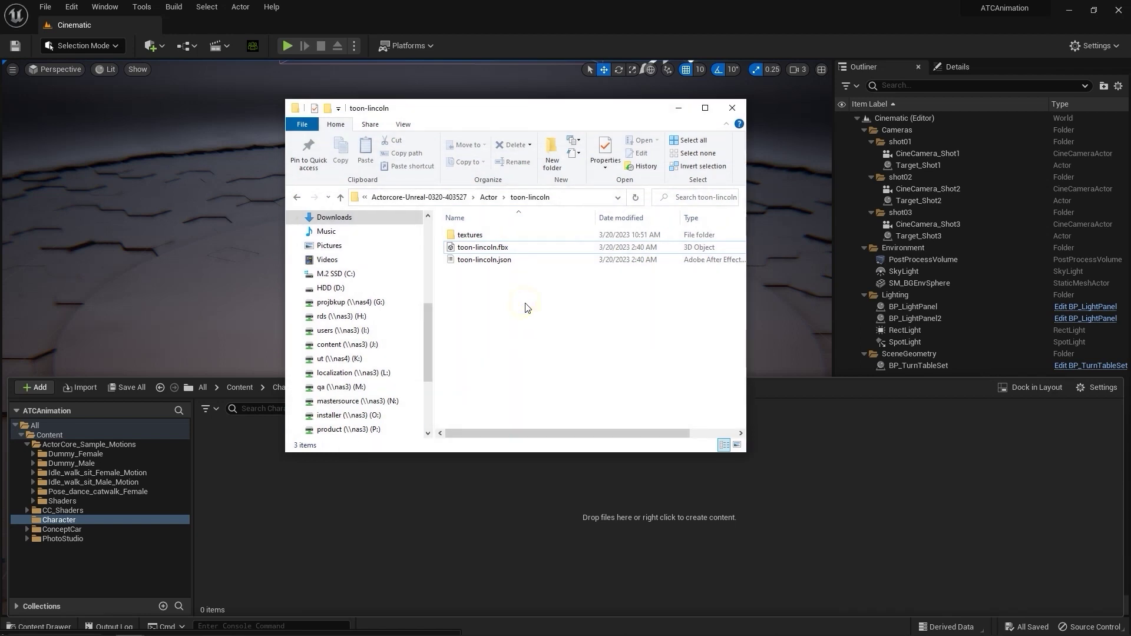
# Drag the toon-lincoln files into Character, accept auto setup, and import using Dummy_Male_Skeleton.
pyautogui.moveTo(527, 308); pyautogui.dragTo(318, 506)
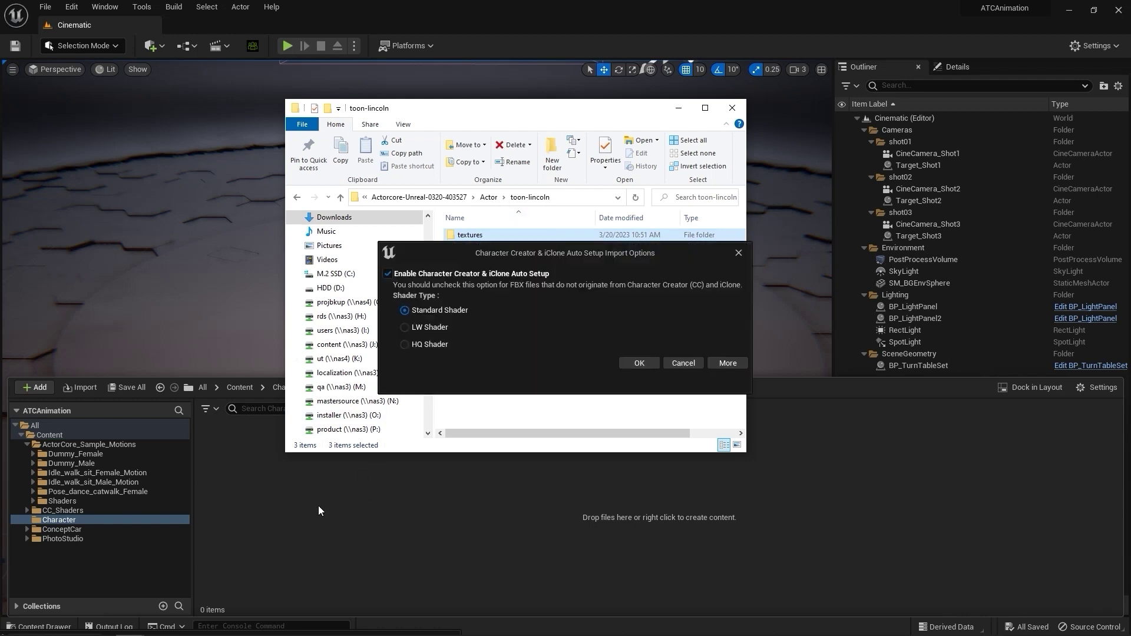
pyautogui.click(636, 363)
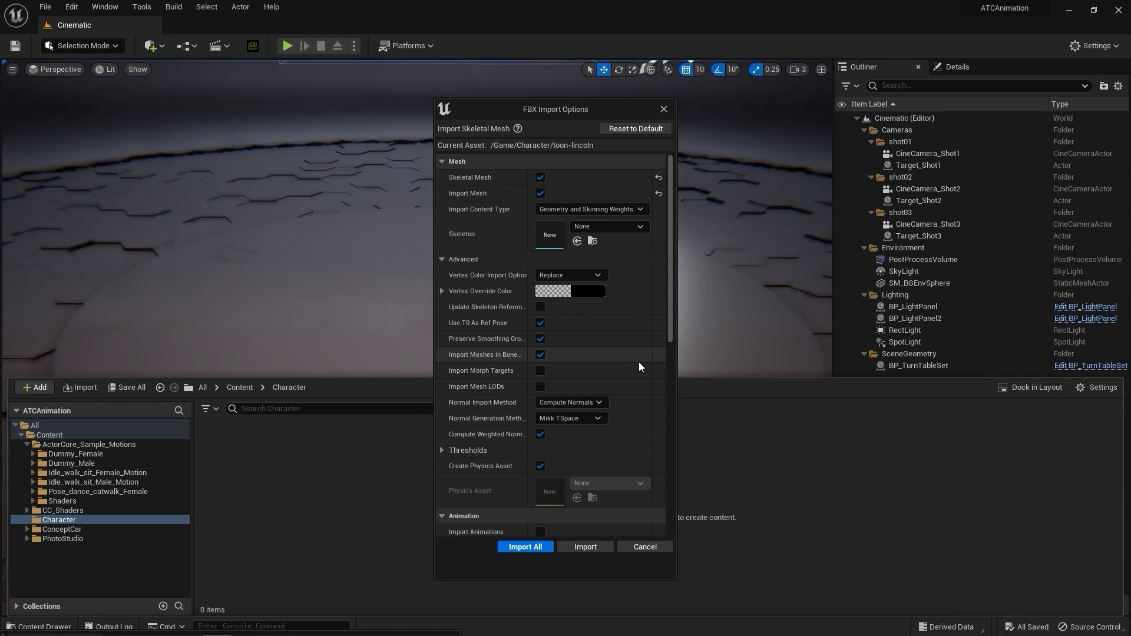
pyautogui.click(603, 225)
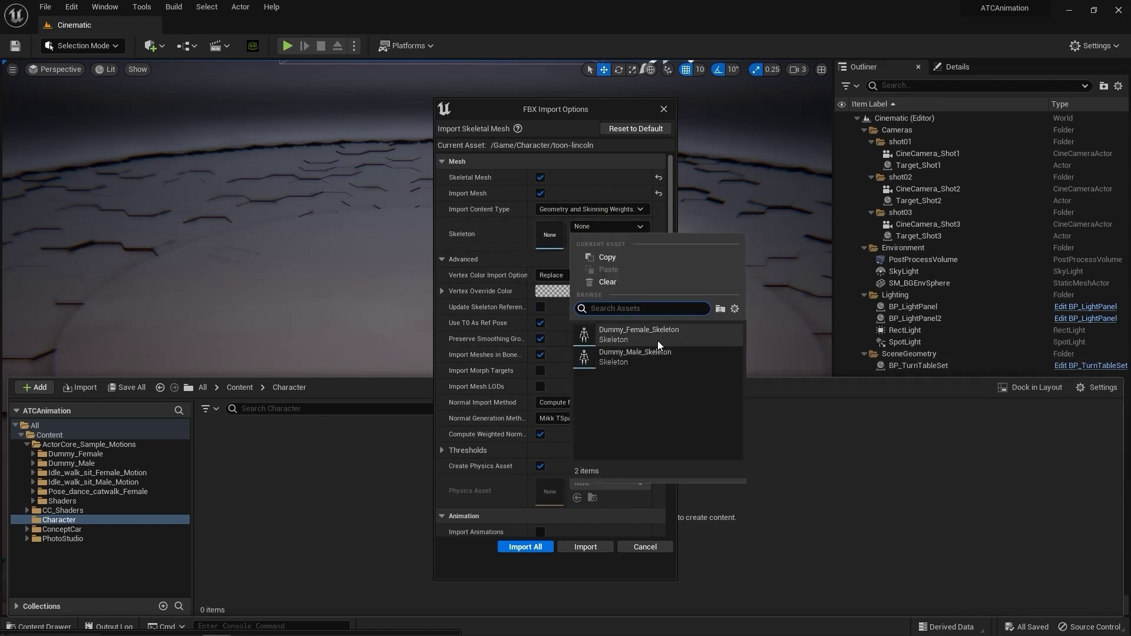
pyautogui.click(651, 355)
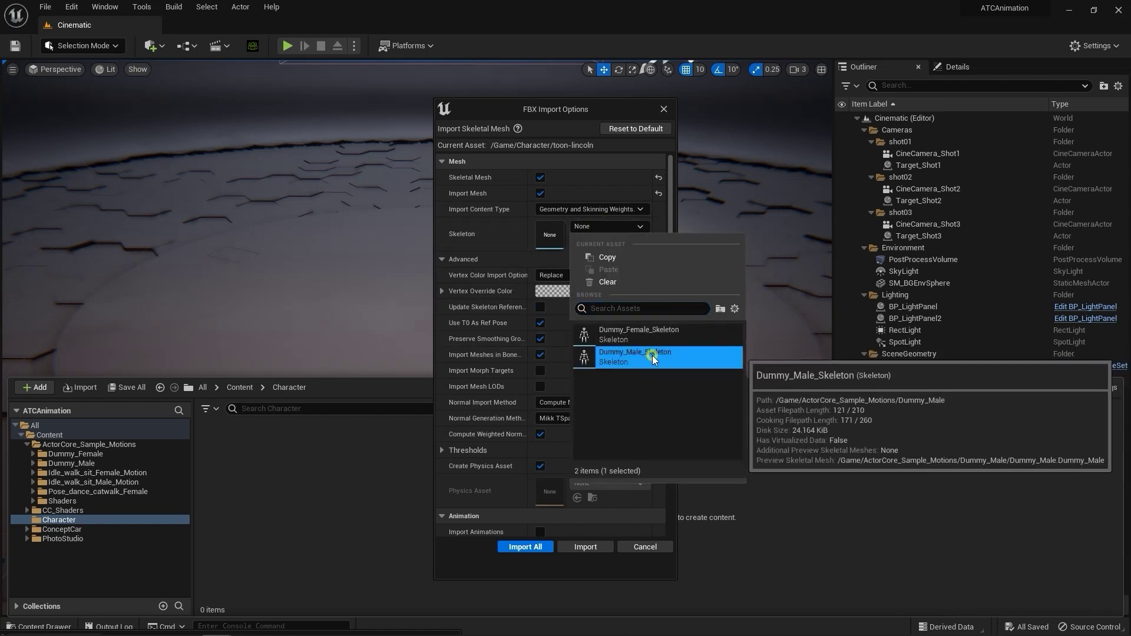
pyautogui.moveTo(668, 307); pyautogui.dragTo(665, 345)
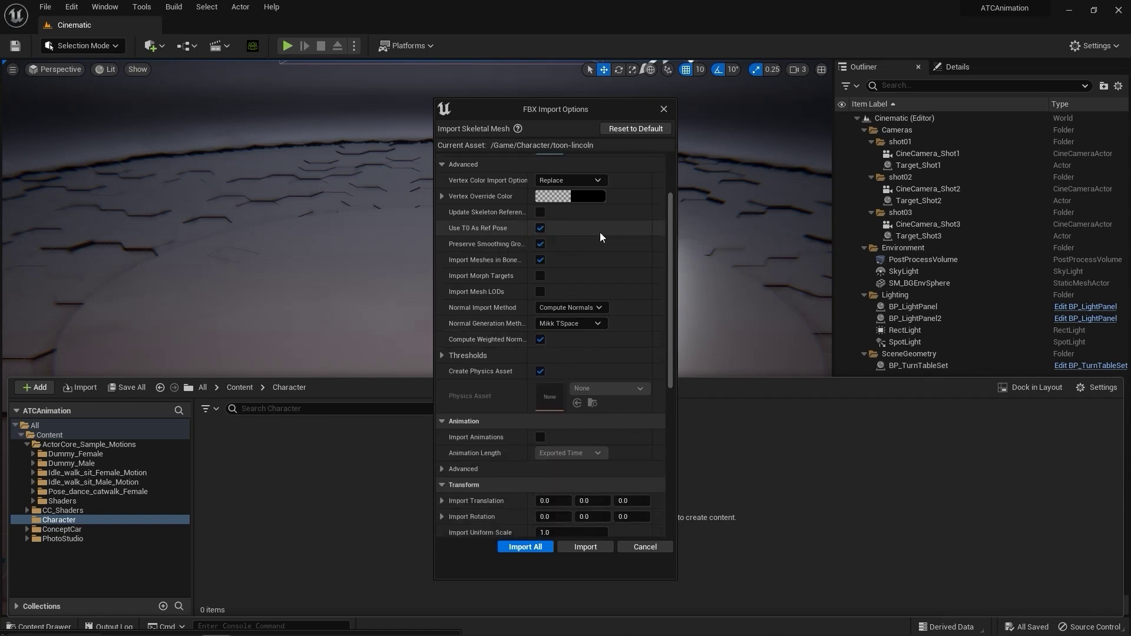
pyautogui.moveTo(669, 232); pyautogui.dragTo(669, 380)
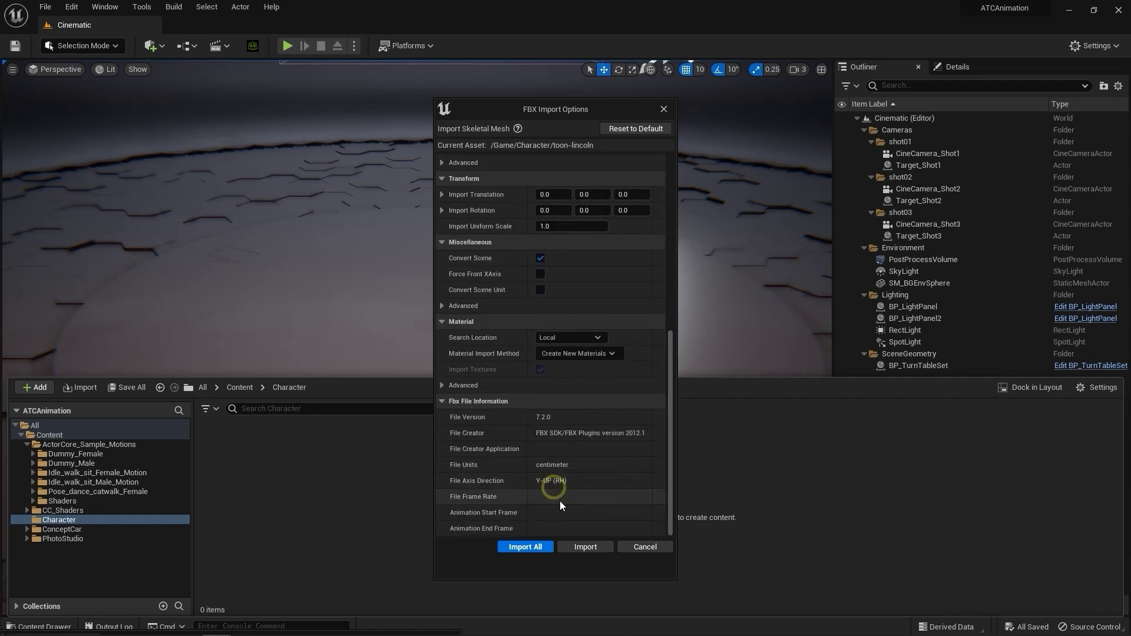
pyautogui.click(591, 549)
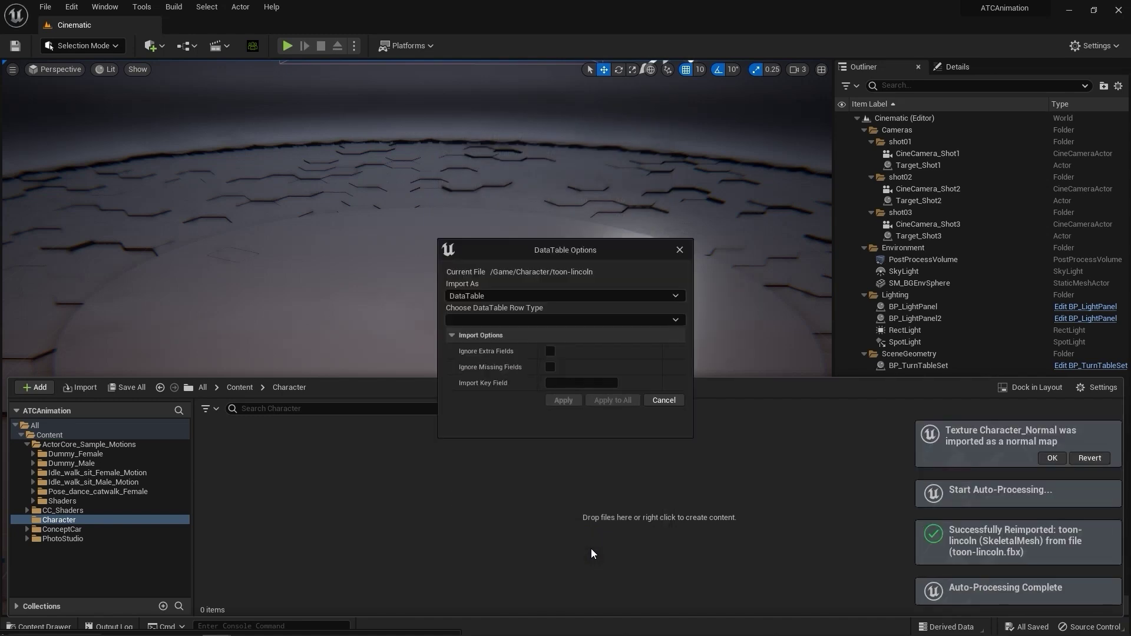
# Skip the DataTable import and open toon-lincoln in the Animation editor.
pyautogui.click(662, 400)
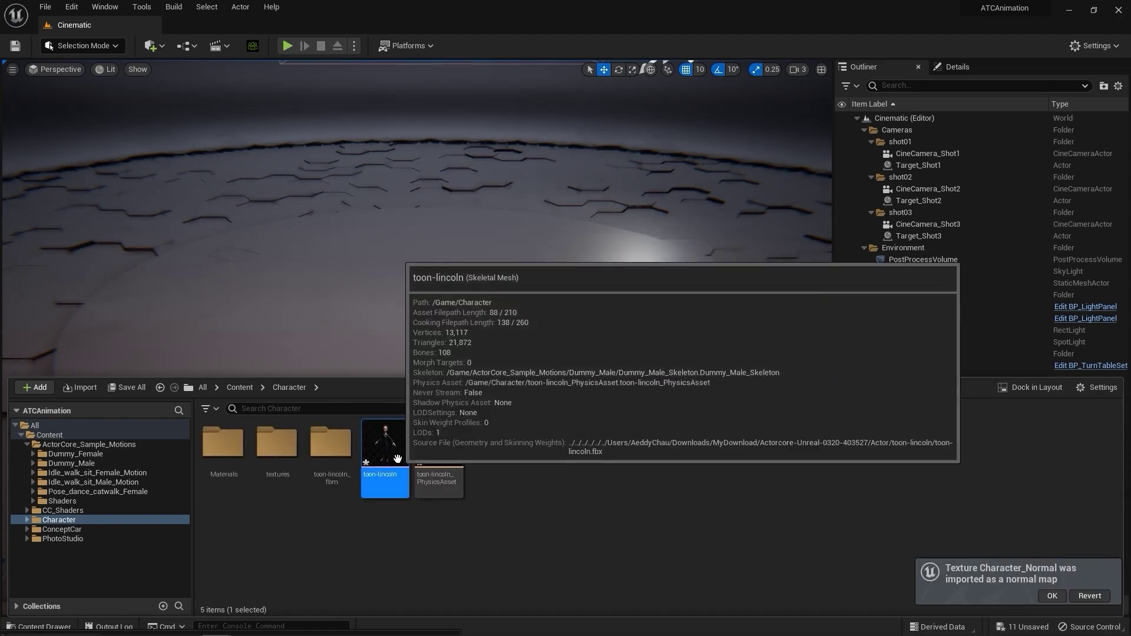
pyautogui.doubleClick(390, 444)
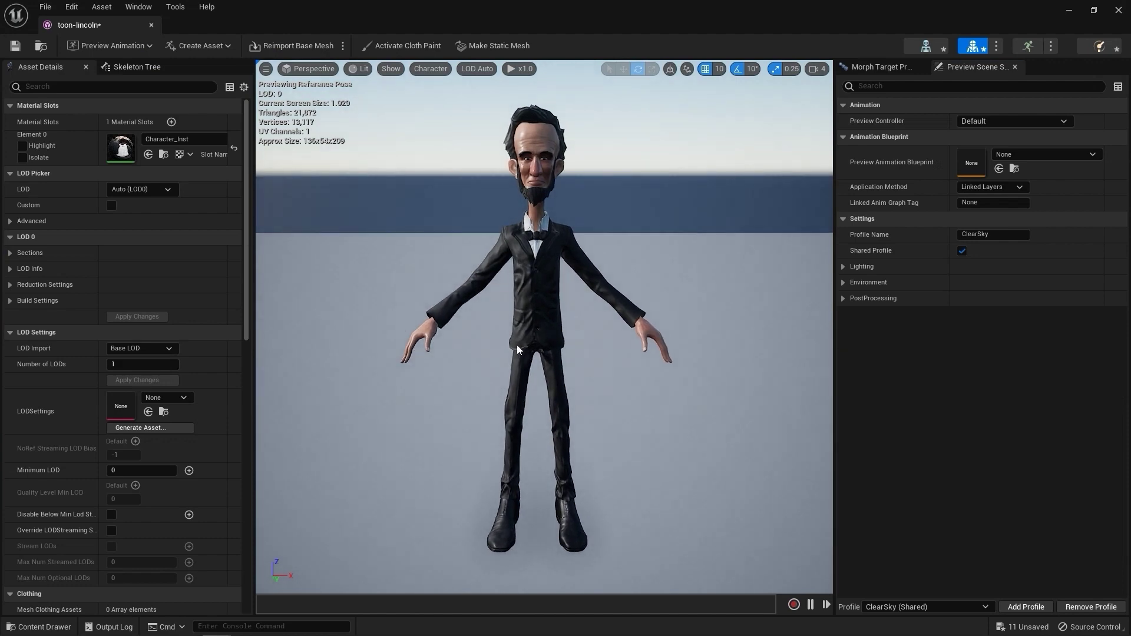
pyautogui.click(1026, 47)
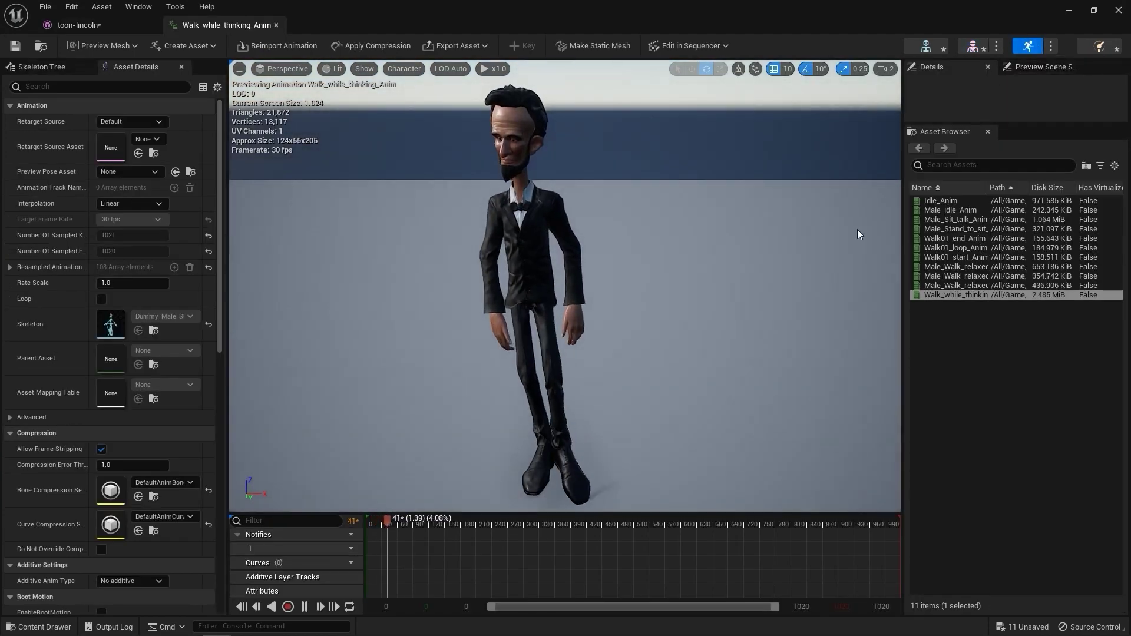
pyautogui.moveTo(657, 374); pyautogui.dragTo(657, 374, button='right')
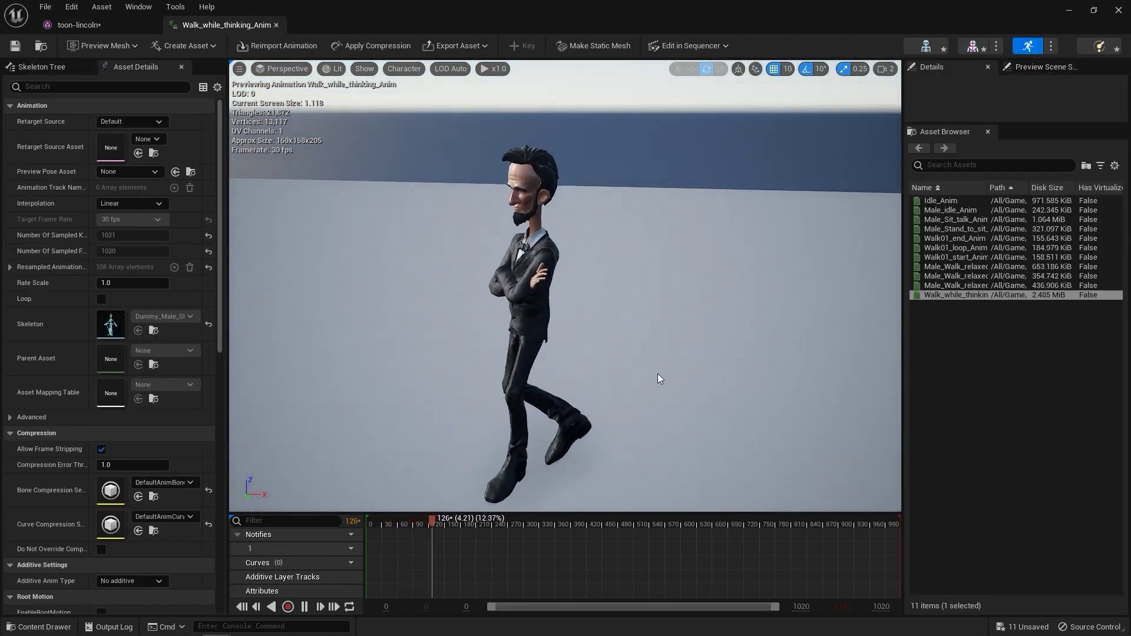
# Preview Idle_Anim, Male_Sit_talk_Anim, Male_Stand_to_sit_Anim and Walk_while_thinking_Anim on toon-lincoln.
pyautogui.doubleClick(966, 201)
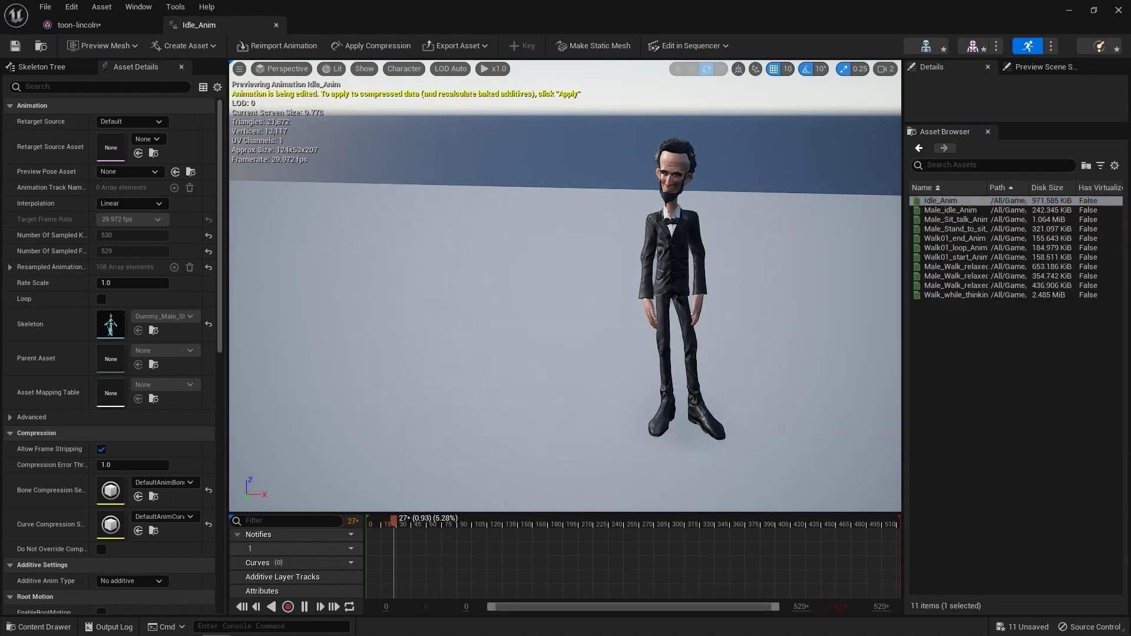
pyautogui.doubleClick(954, 220)
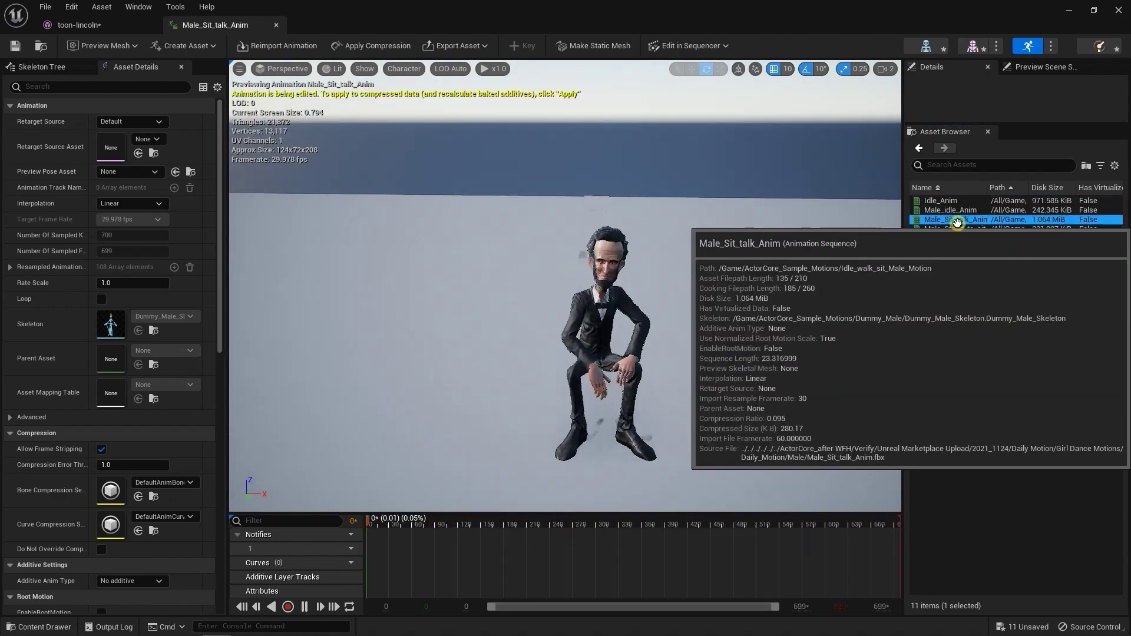
pyautogui.scroll(2, 783, 338)
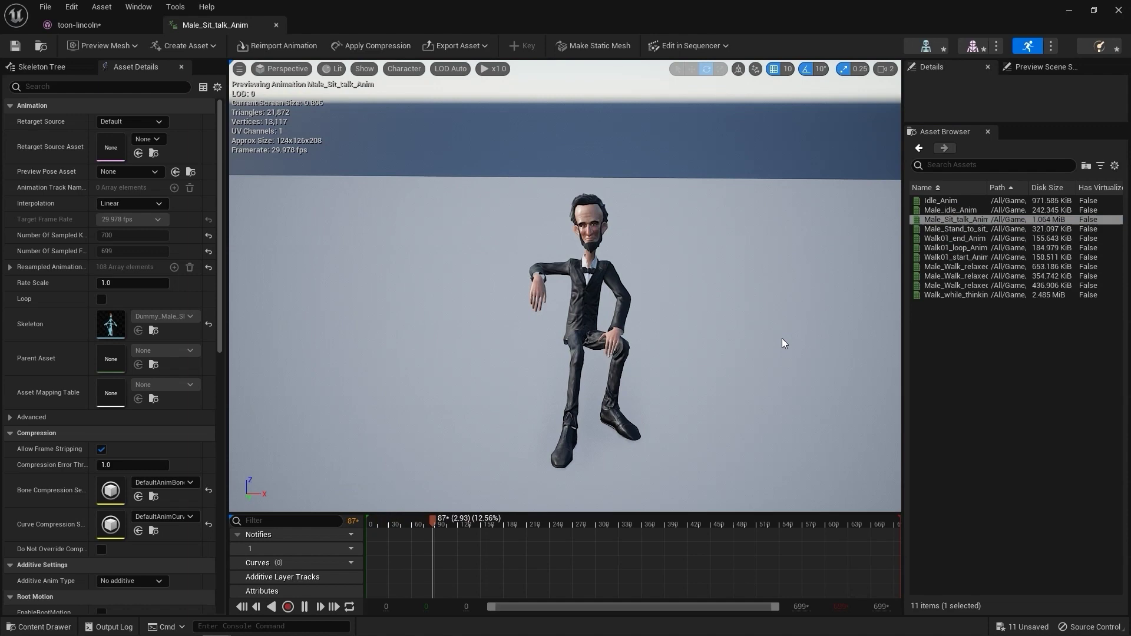
pyautogui.doubleClick(957, 229)
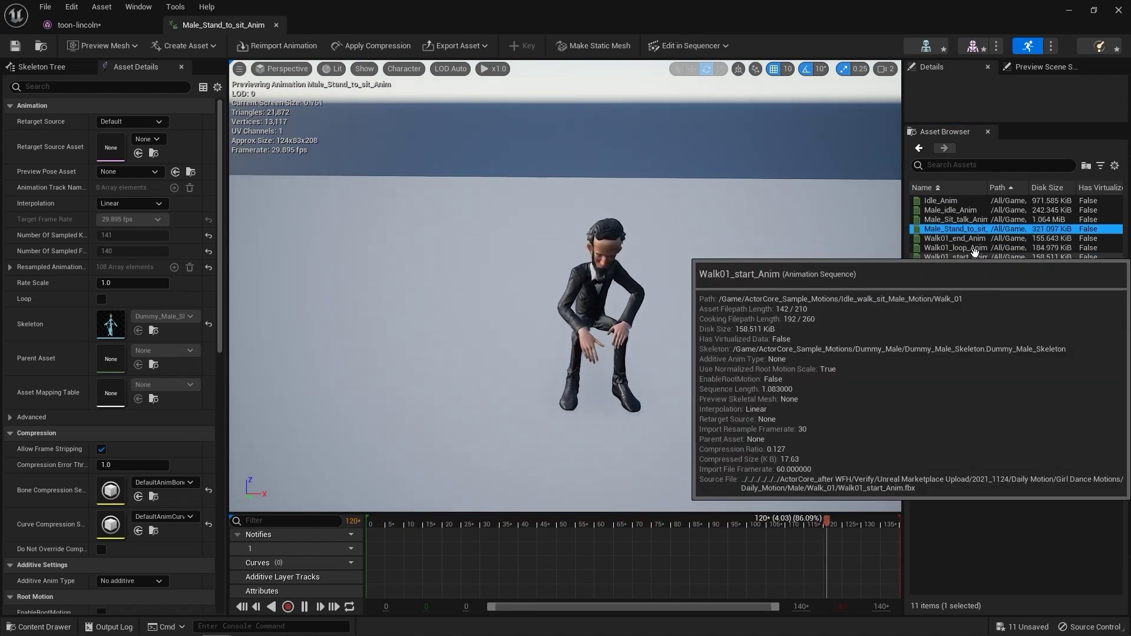
pyautogui.doubleClick(977, 295)
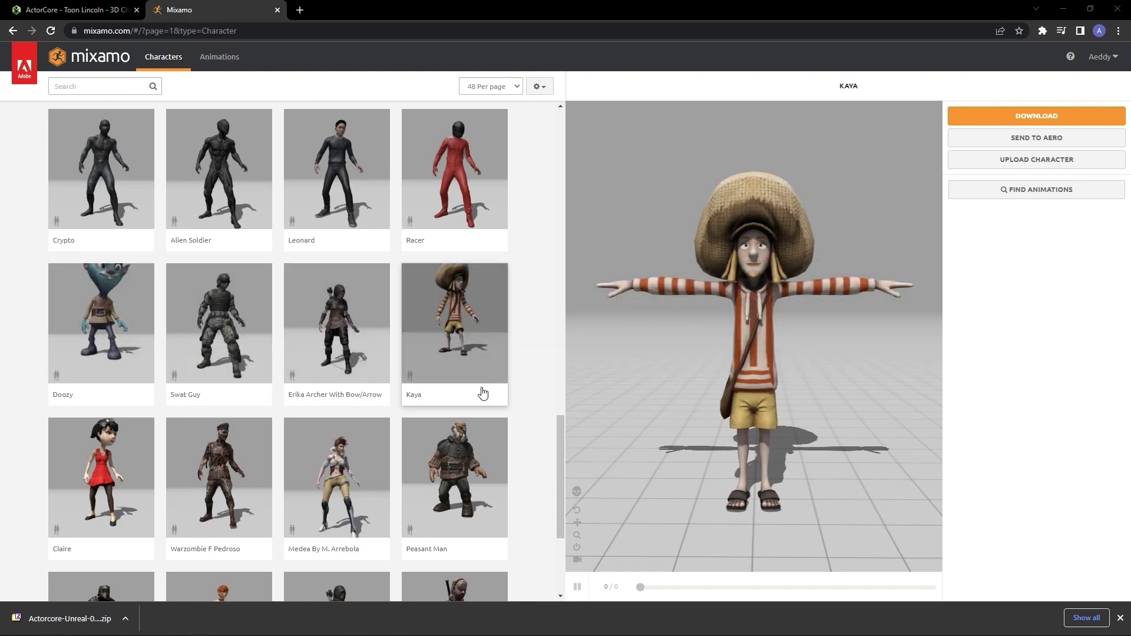
# Bring forward the Explorer folder containing the downloaded kaya.fbx.
pyautogui.hotkey('alt', 'Tab')
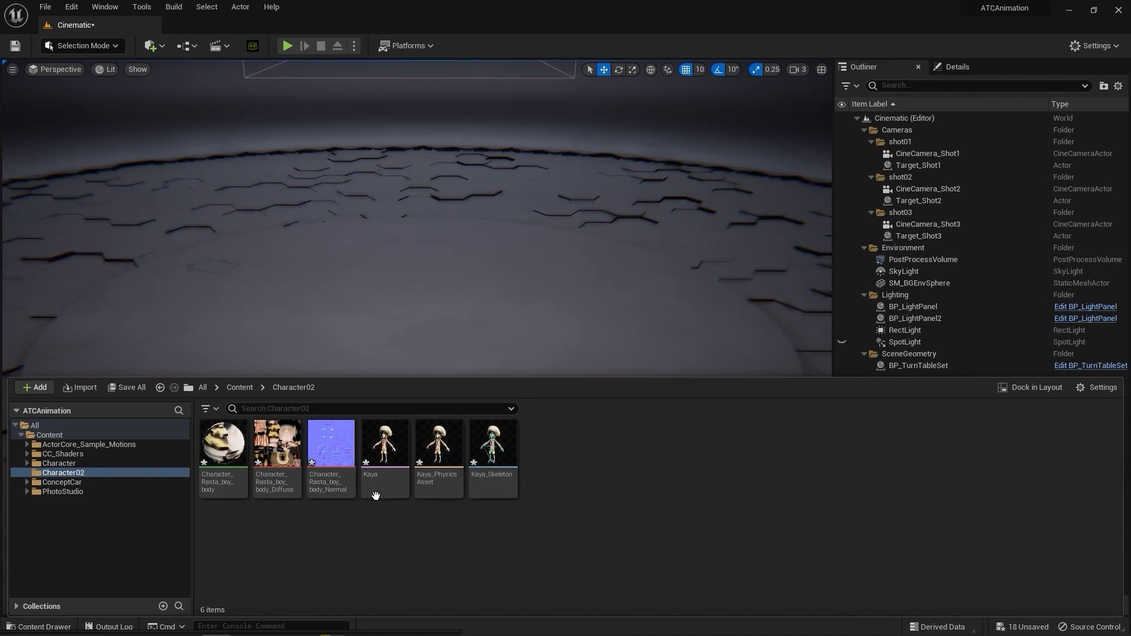
# Create an IK Rig from the Kaya mesh, name it Kaya_Mixamo, and open it.
pyautogui.rightClick(598, 441)
pyautogui.moveTo(616, 406)
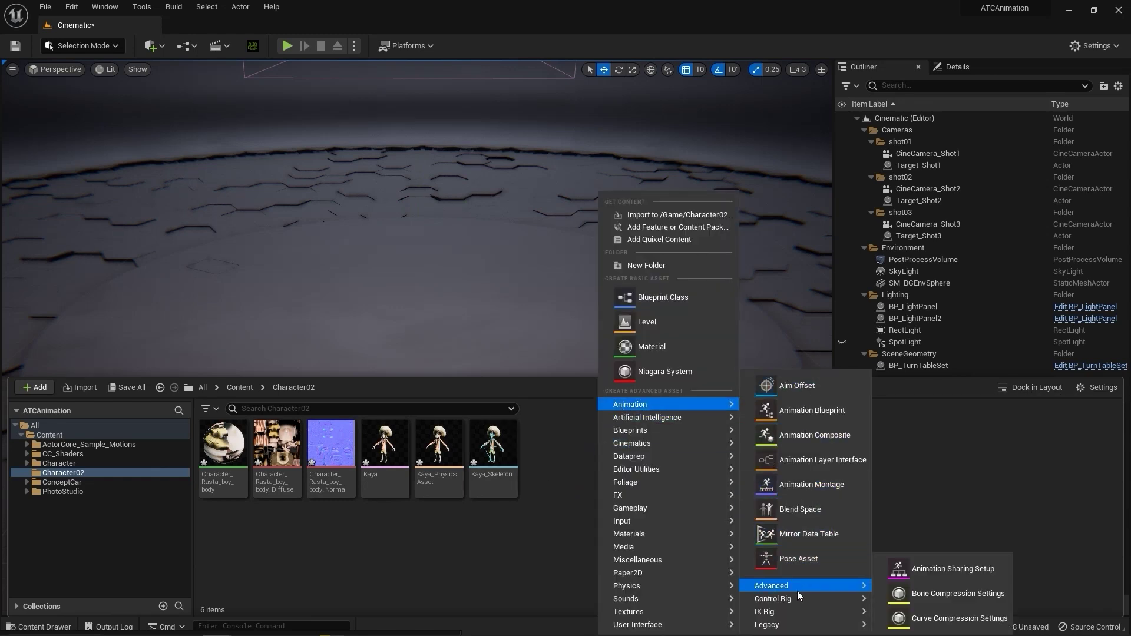
pyautogui.moveTo(792, 613)
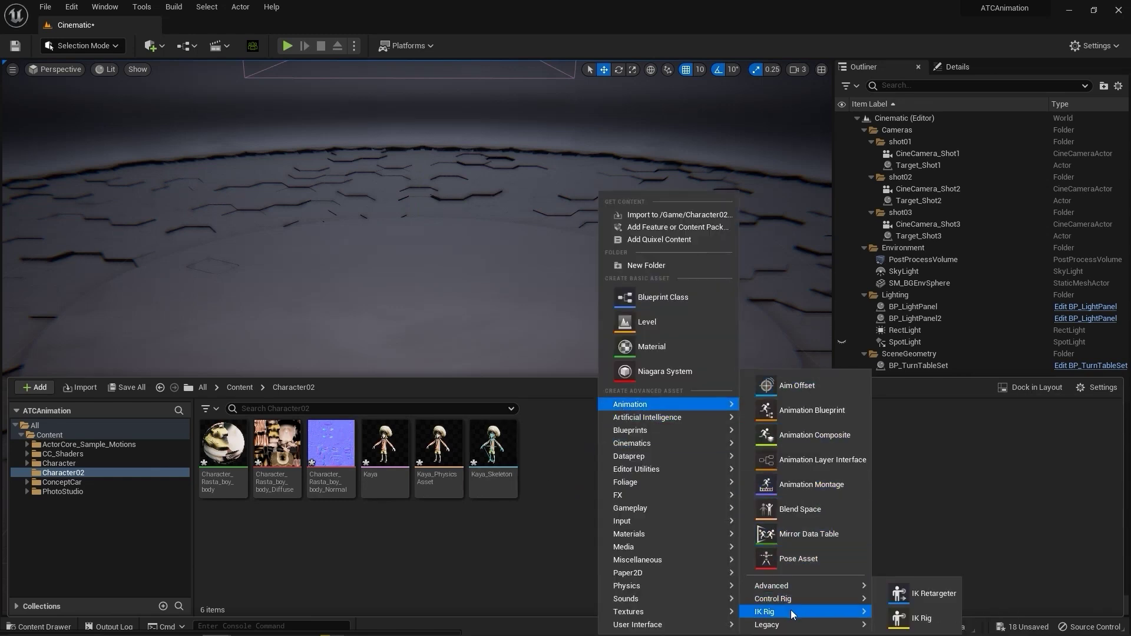
pyautogui.click(941, 626)
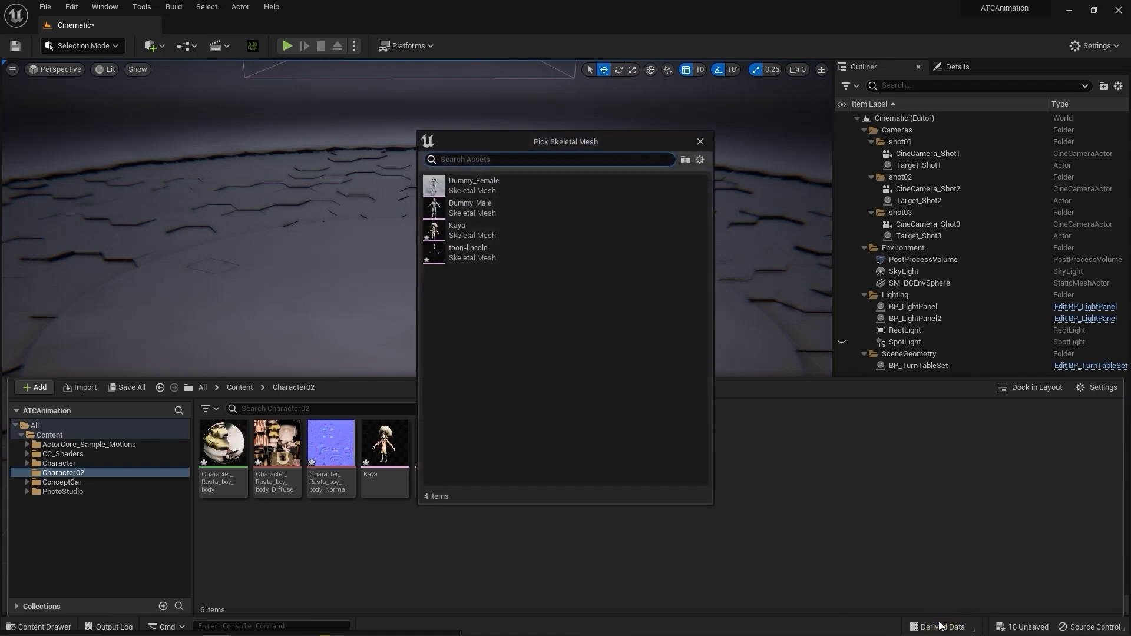
pyautogui.click(510, 228)
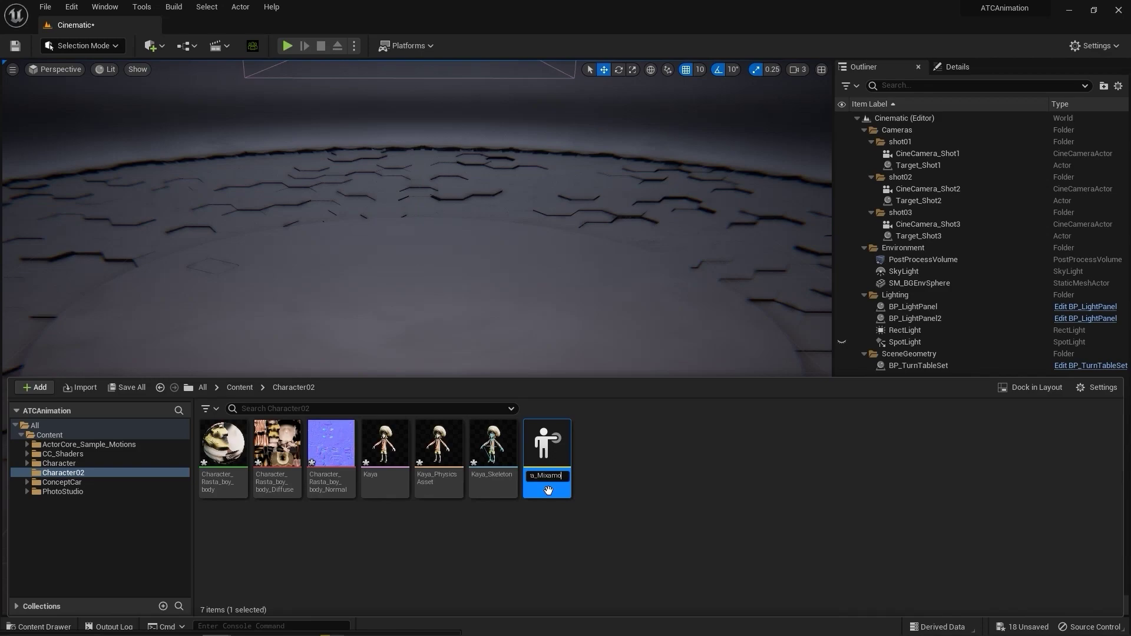
pyautogui.press('Return')
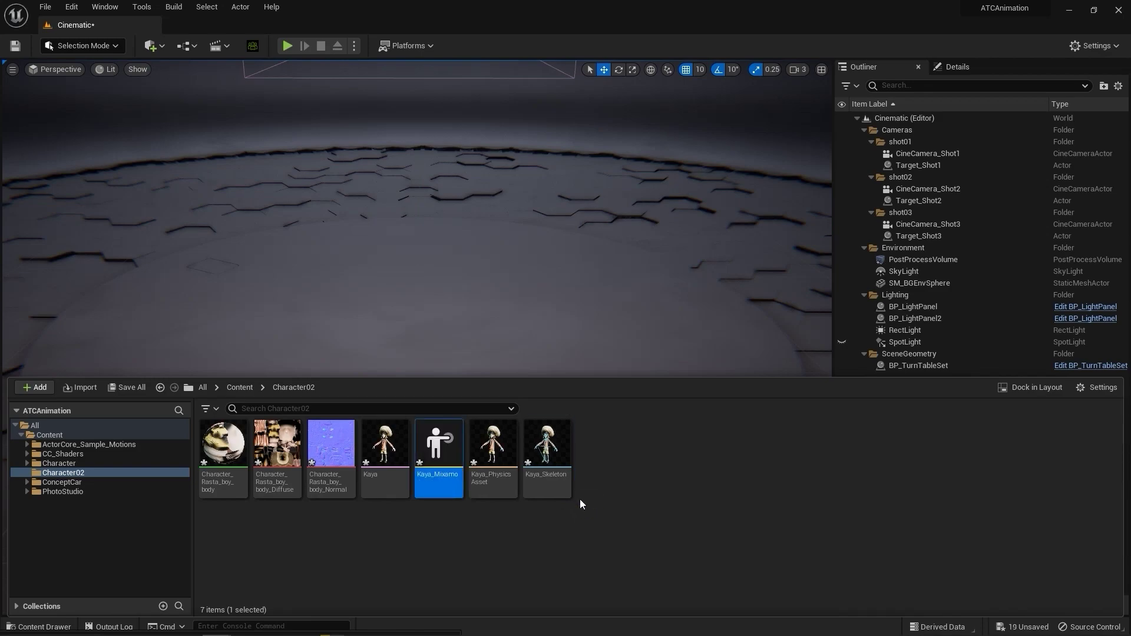
pyautogui.doubleClick(451, 487)
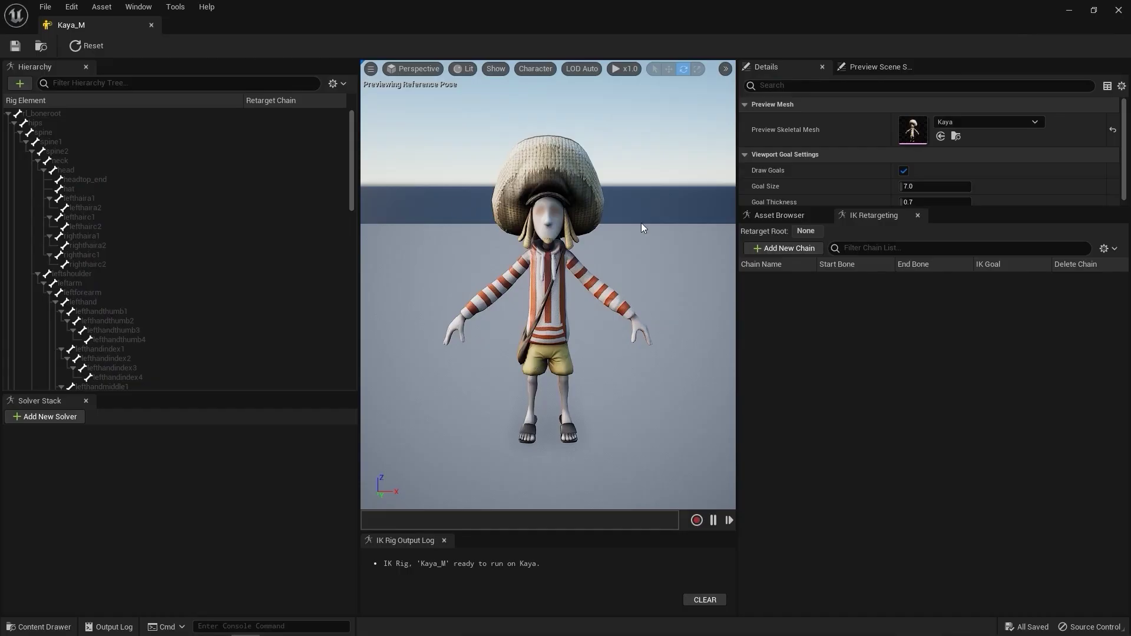
# Show Kaya's full skeleton by setting the bone display to All Hierarchy.
pyautogui.click(536, 67)
pyautogui.moveTo(575, 132)
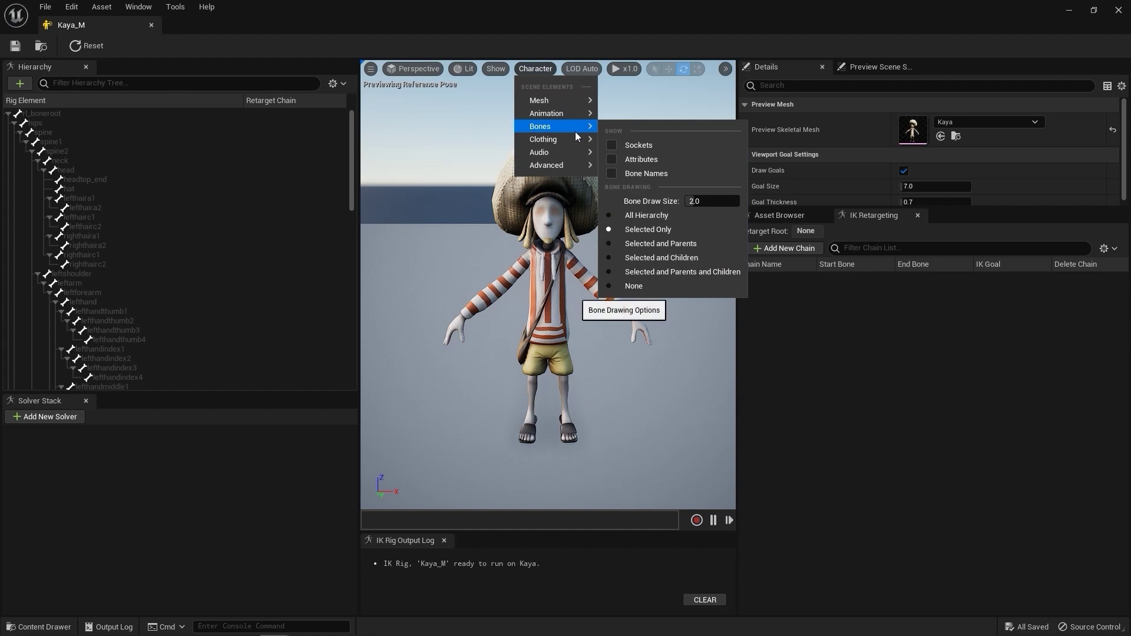
pyautogui.click(631, 218)
pyautogui.scroll(4, 412, 272)
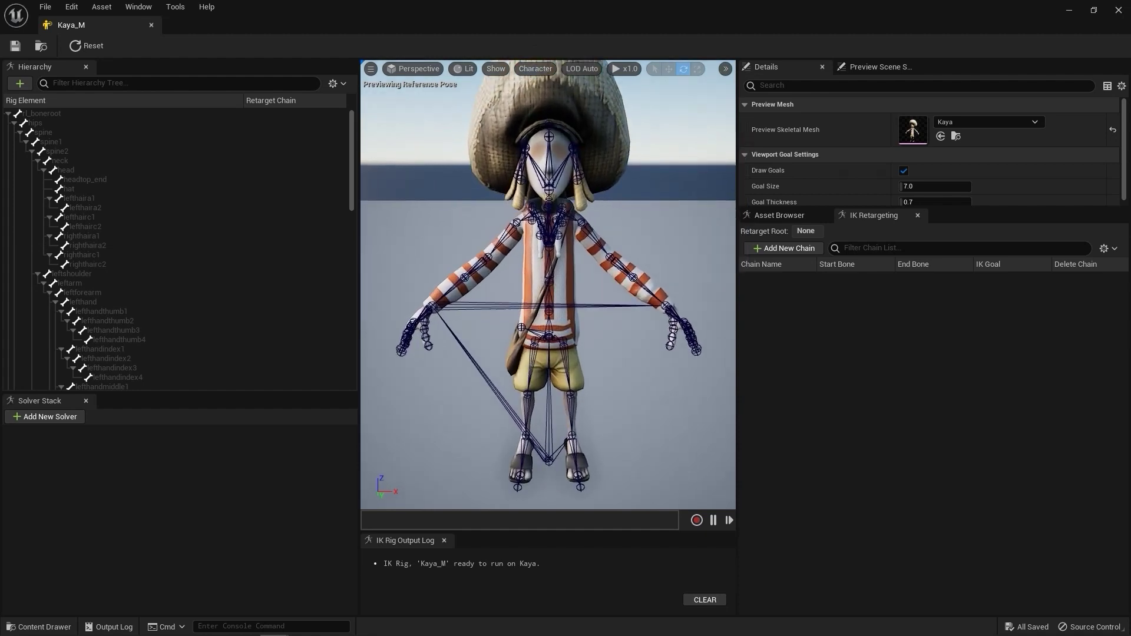
# Add a Full Body IK solver and set rl_boneroot as its root bone.
pyautogui.click(76, 419)
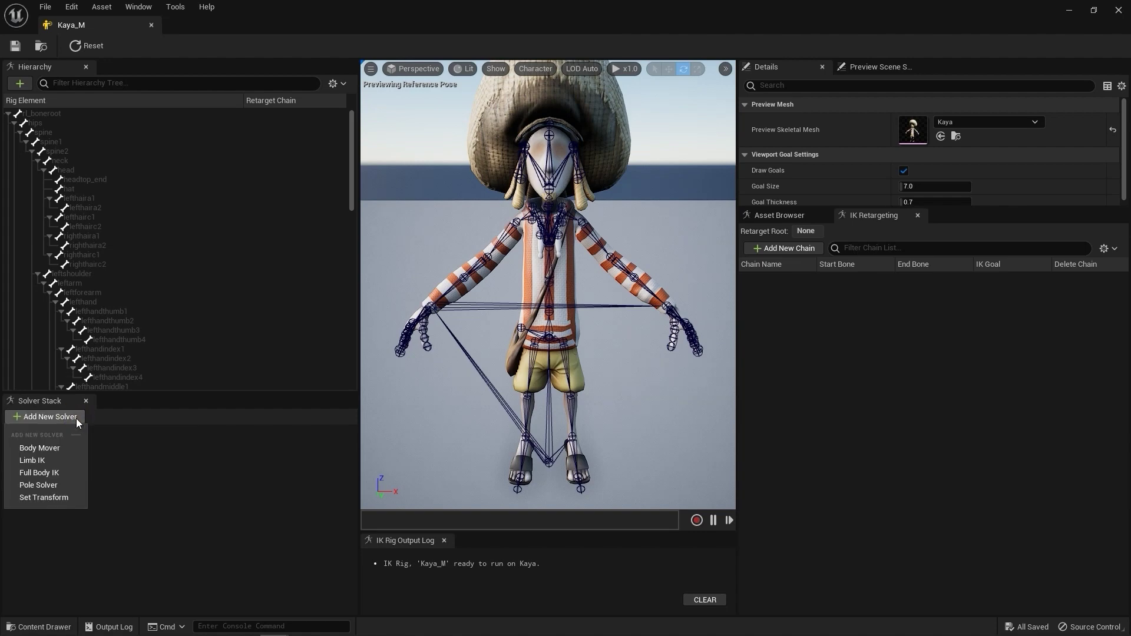
pyautogui.click(68, 473)
pyautogui.click(134, 434)
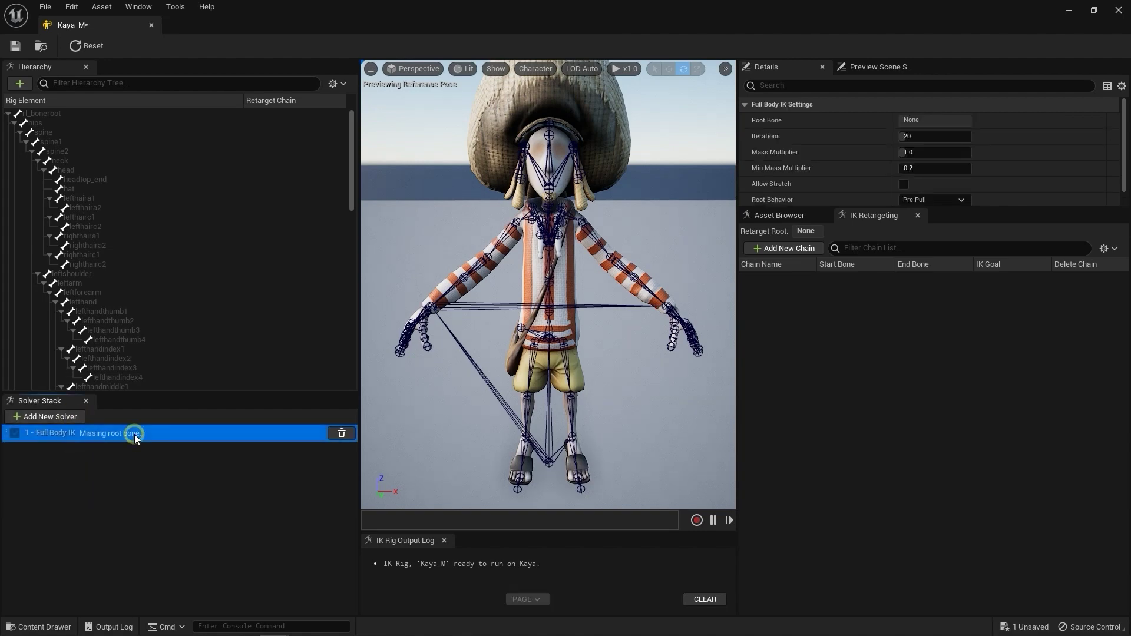
pyautogui.click(104, 118)
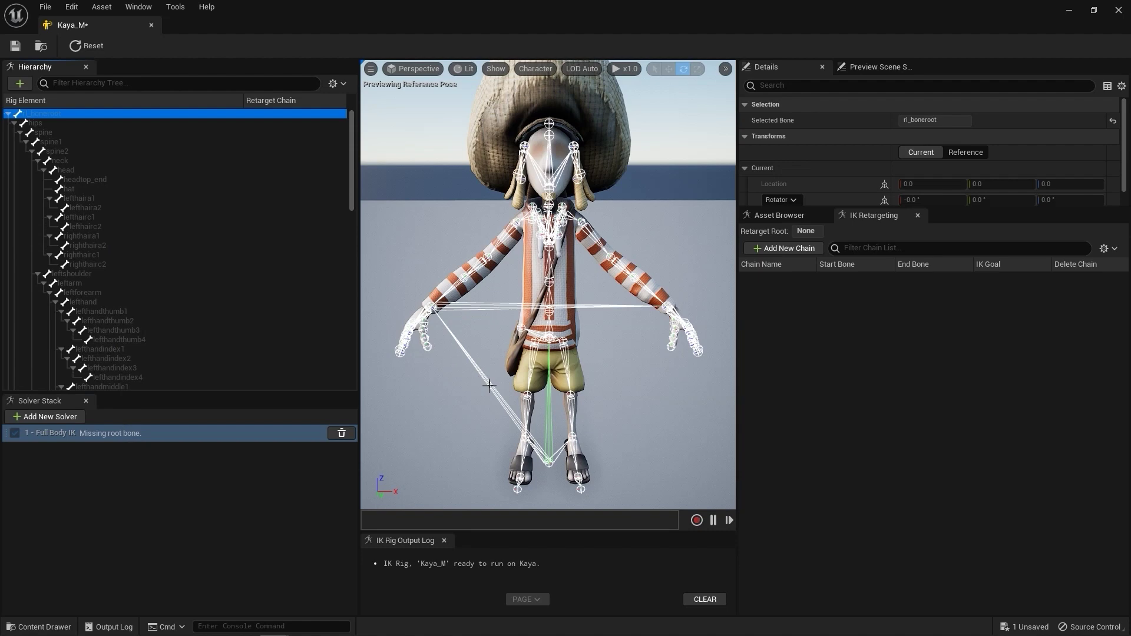
pyautogui.rightClick(145, 113)
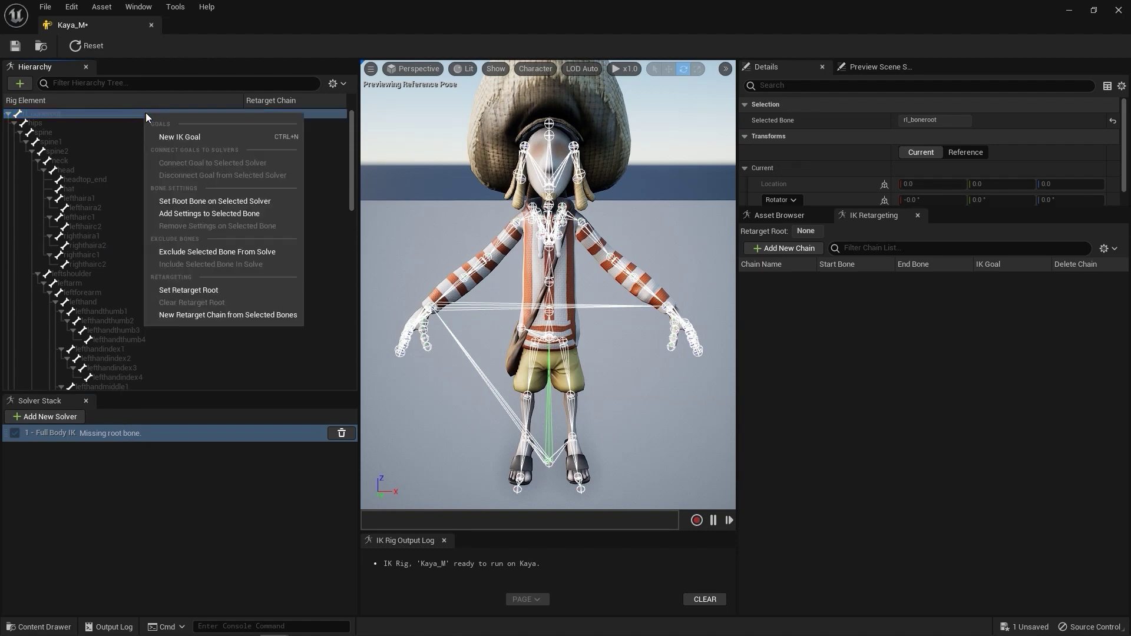
pyautogui.click(215, 202)
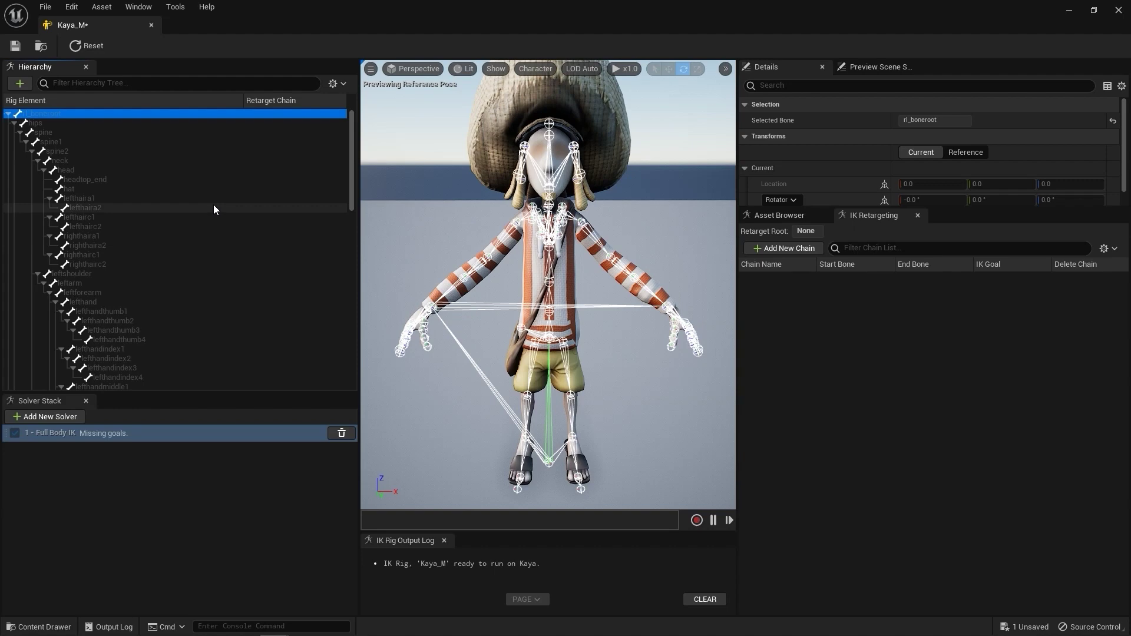
# Make rl_boneroot the retarget root and add an IK goal on righthand.
pyautogui.rightClick(189, 115)
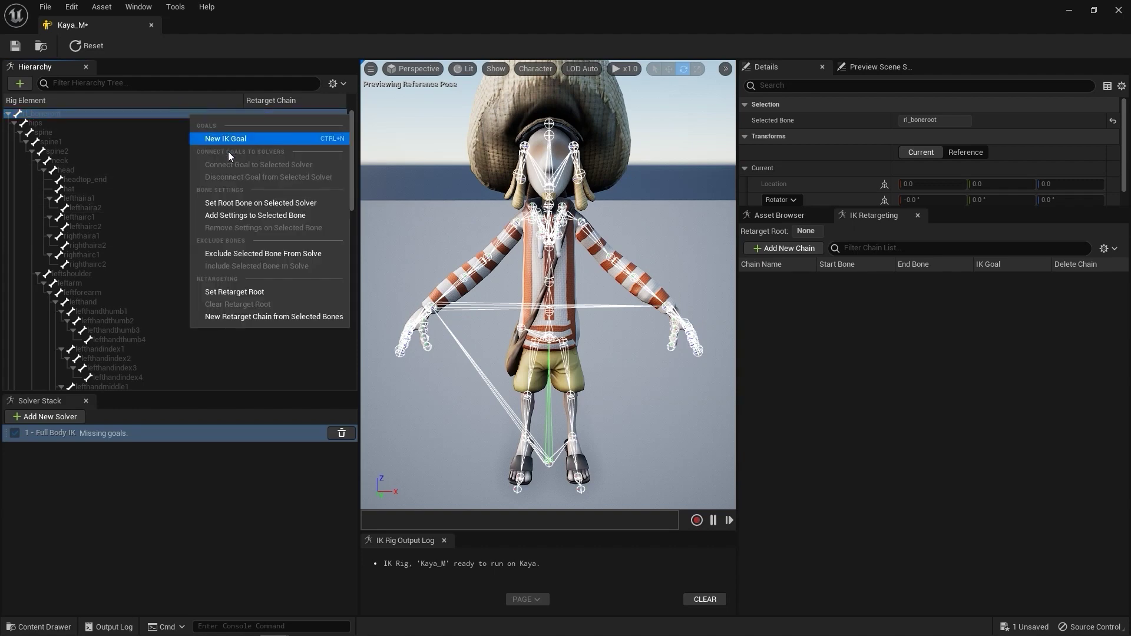
pyautogui.click(268, 293)
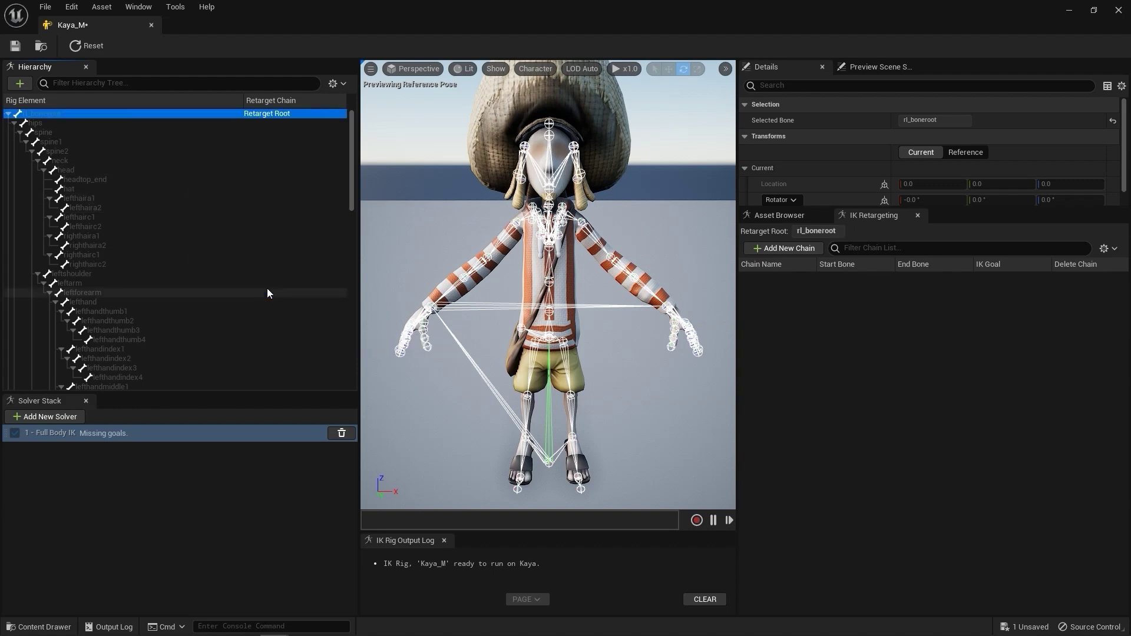
pyautogui.click(428, 305)
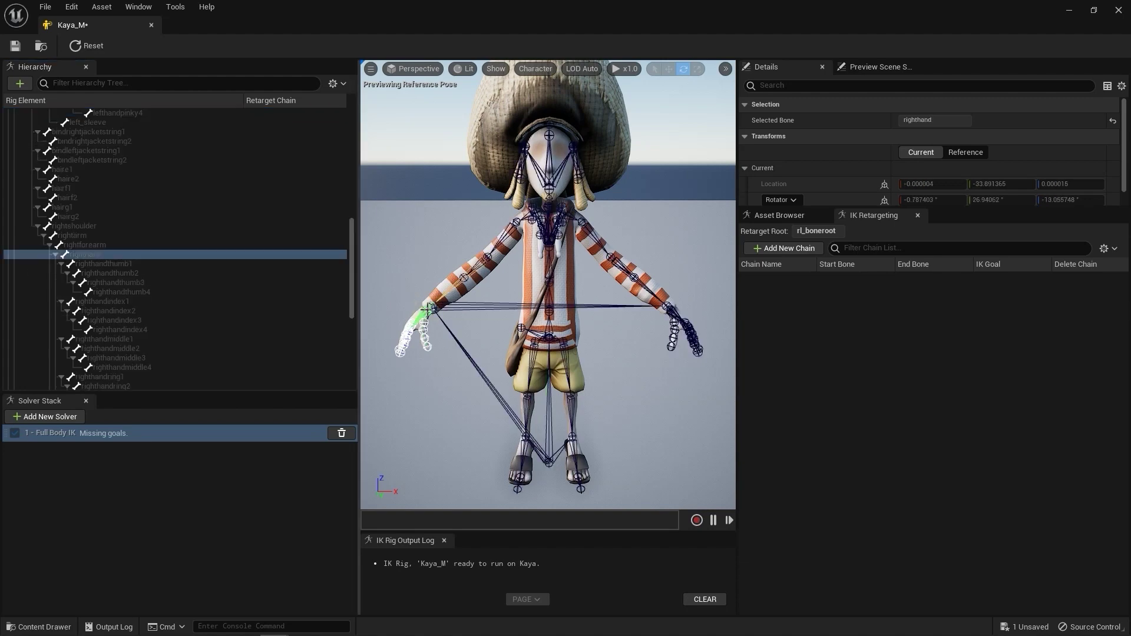
pyautogui.rightClick(163, 253)
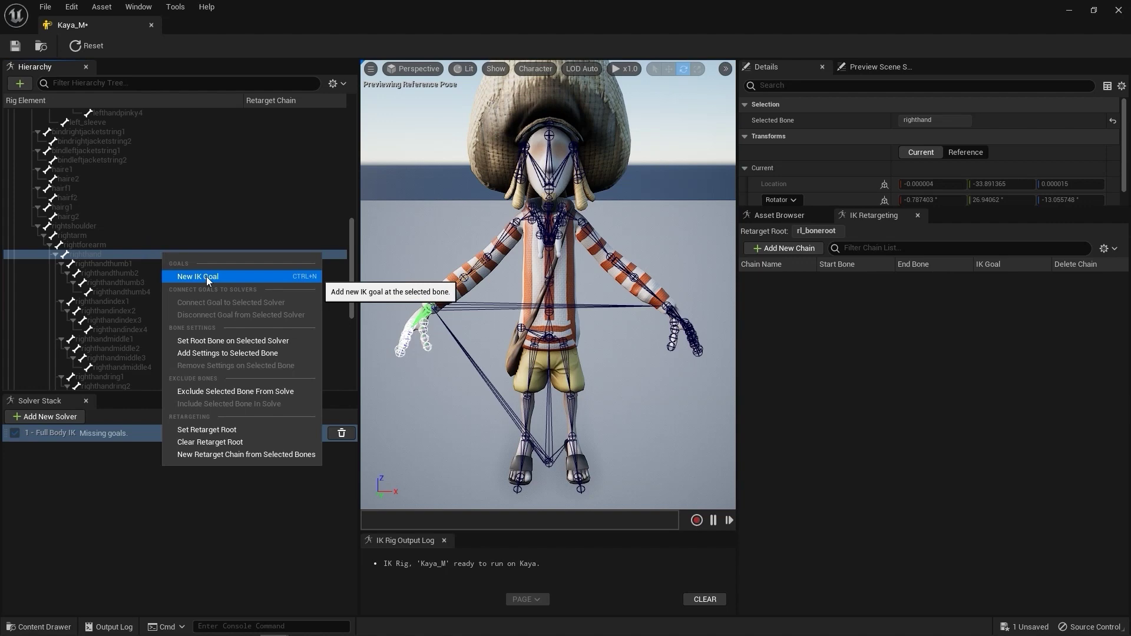
pyautogui.click(238, 276)
# Add IK goals on the lefthand, righttoebase and lefttoebase bones.
pyautogui.click(669, 306)
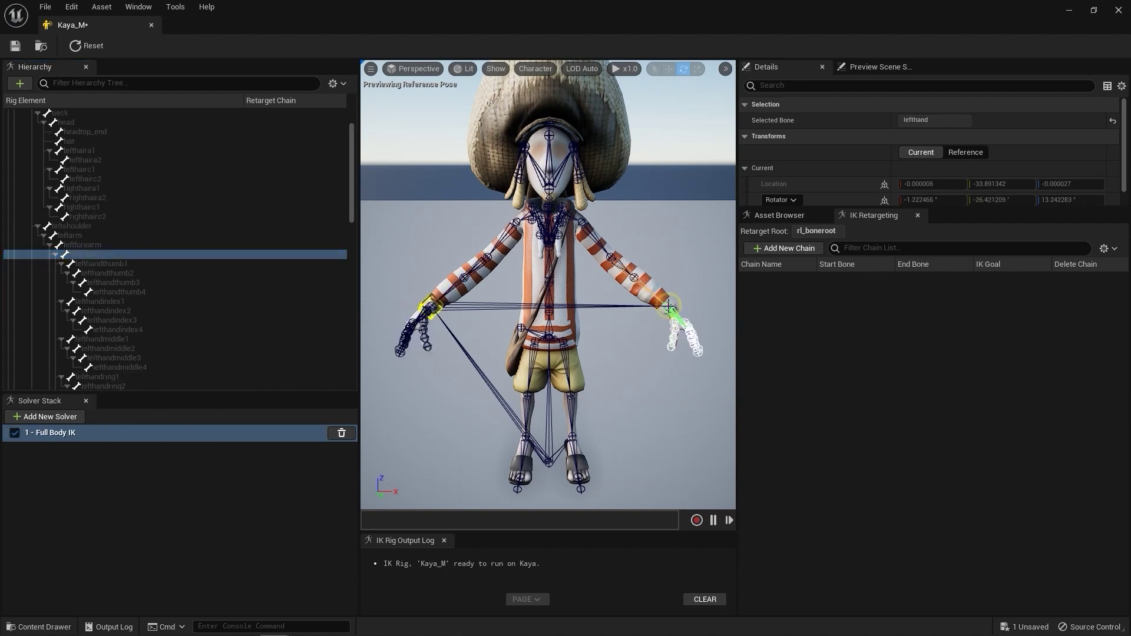
pyautogui.rightClick(163, 256)
pyautogui.click(201, 280)
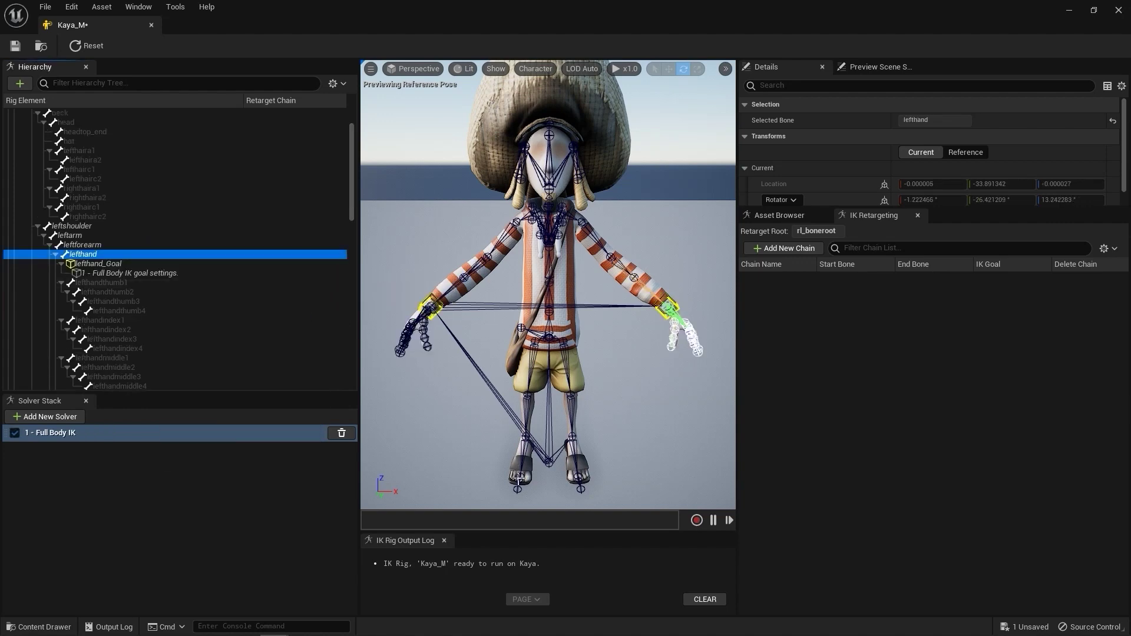
pyautogui.click(516, 476)
pyautogui.rightClick(143, 264)
pyautogui.click(184, 288)
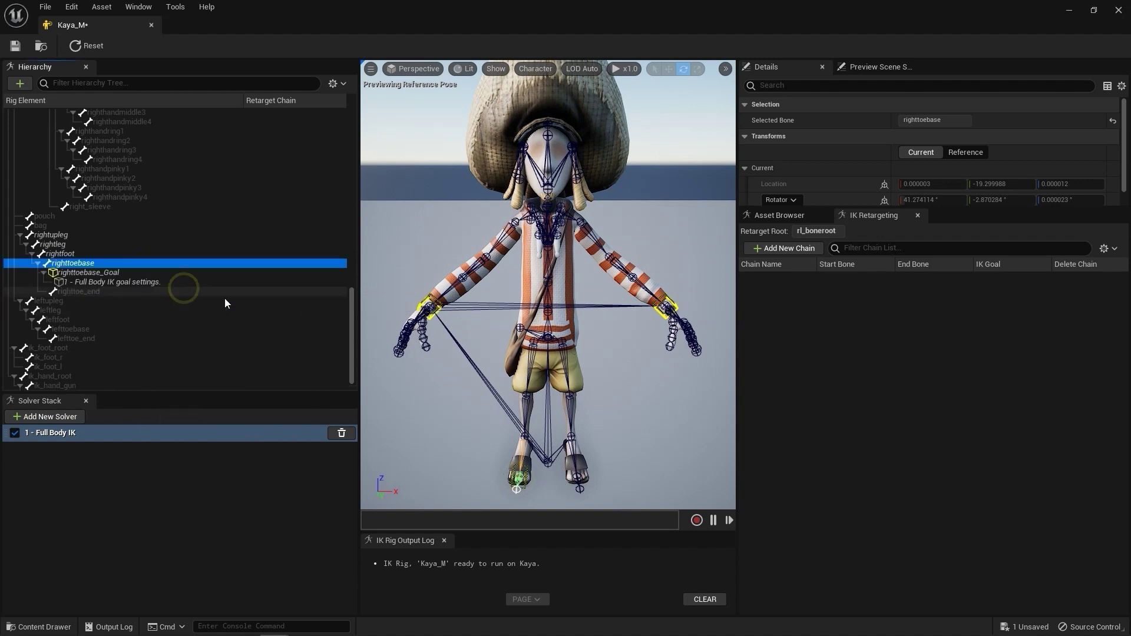
pyautogui.rightClick(143, 329)
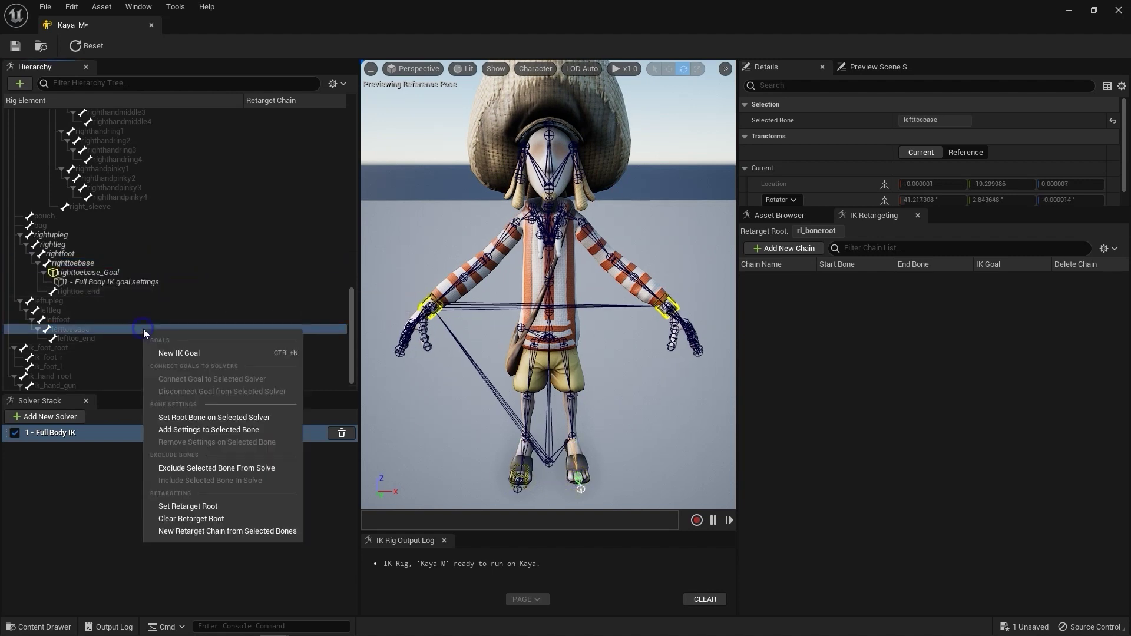
pyautogui.click(179, 348)
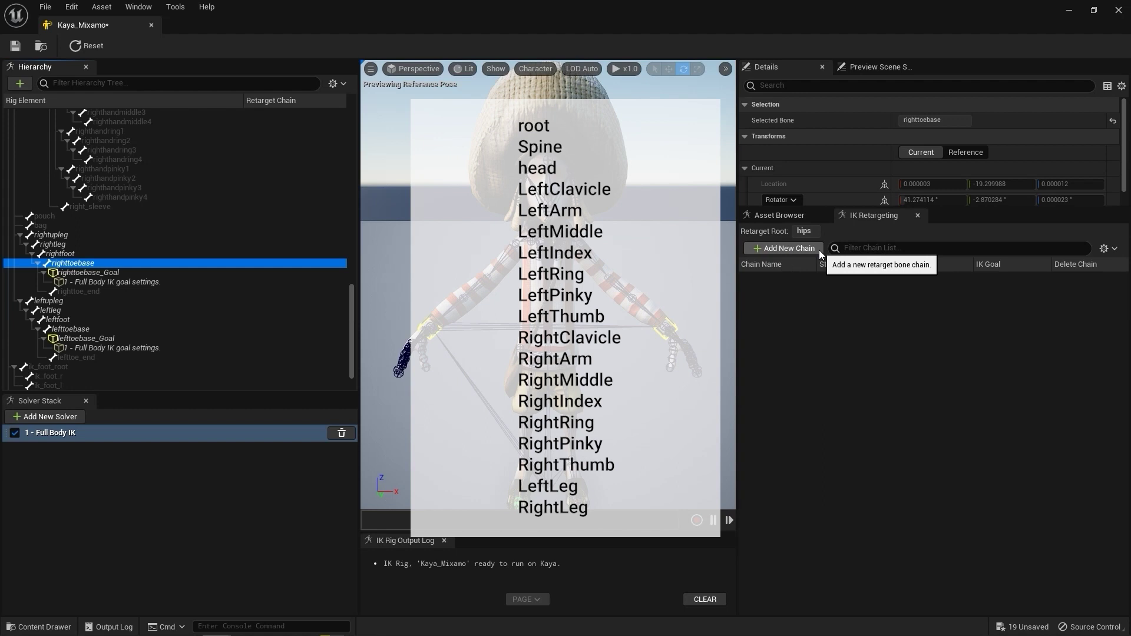
# Add retarget chains named root and Spine.
pyautogui.click(821, 252)
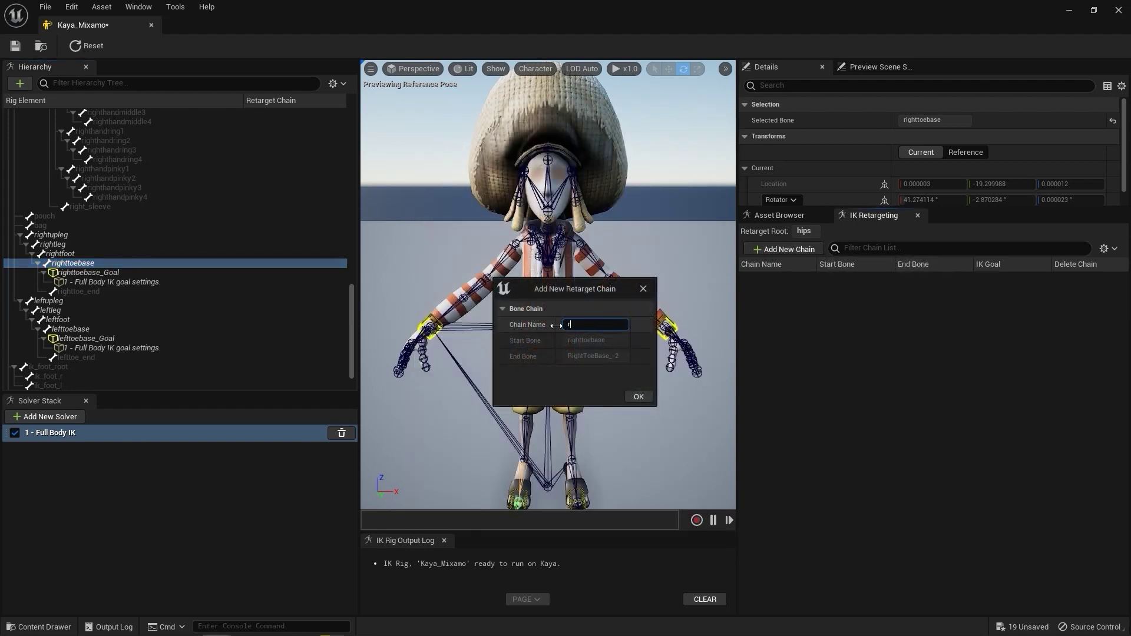
pyautogui.click(638, 396)
pyautogui.click(641, 381)
pyautogui.click(766, 249)
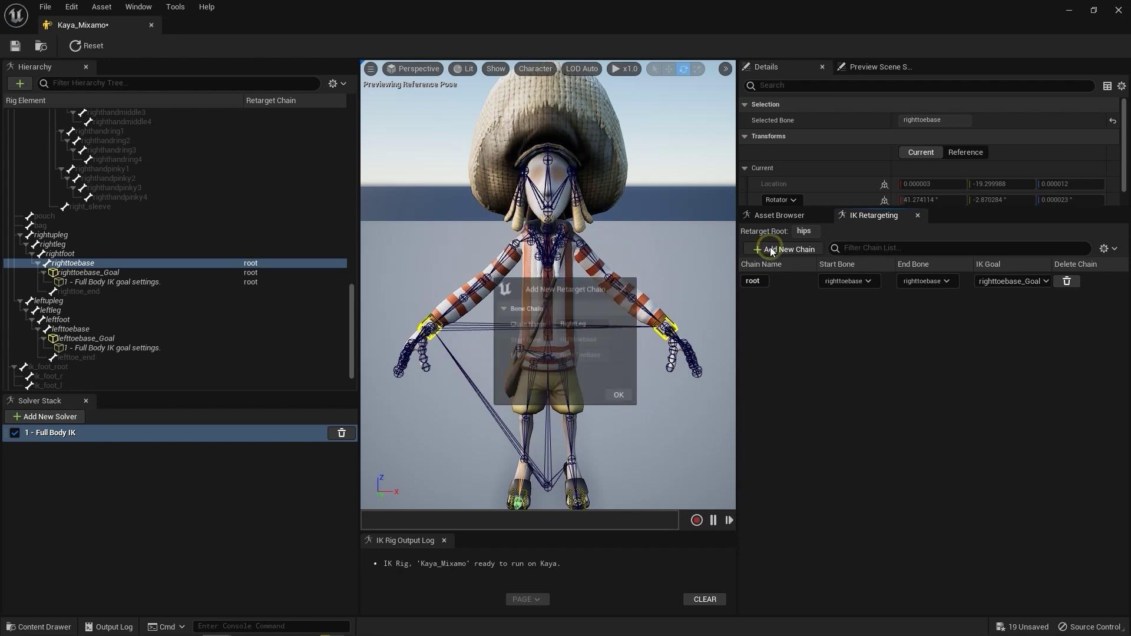
pyautogui.write('Spine')
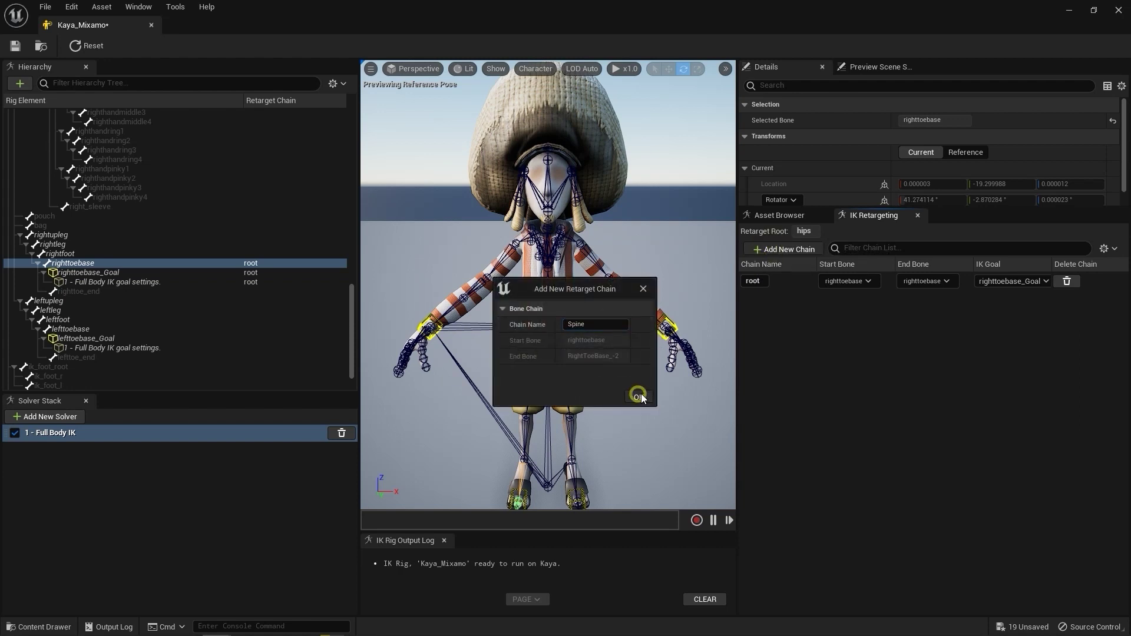
pyautogui.click(639, 397)
pyautogui.click(630, 348)
# Add a head chain and start a new chain named LeftClavicle.
pyautogui.click(783, 249)
pyautogui.write('head')
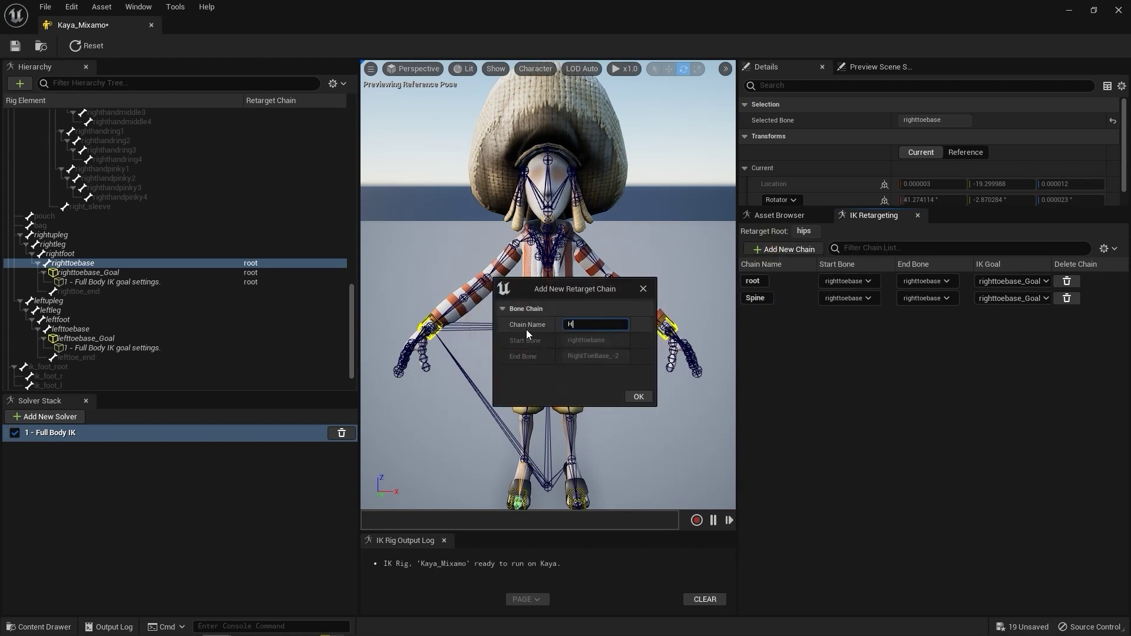
pyautogui.click(639, 397)
pyautogui.click(624, 348)
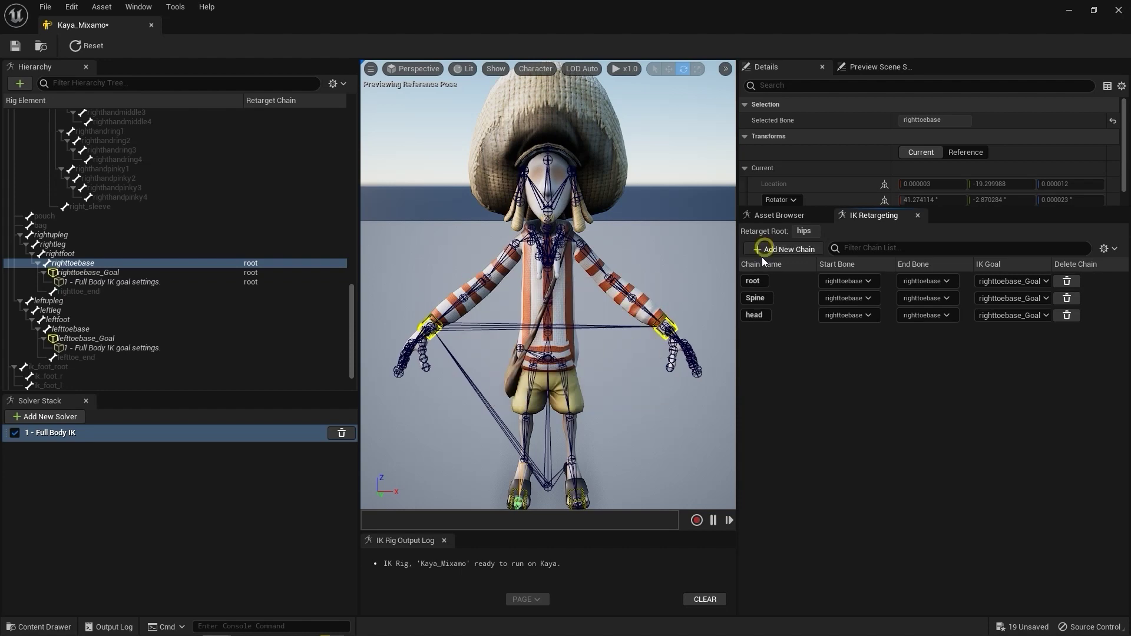
pyautogui.click(766, 253)
pyautogui.write('Left')
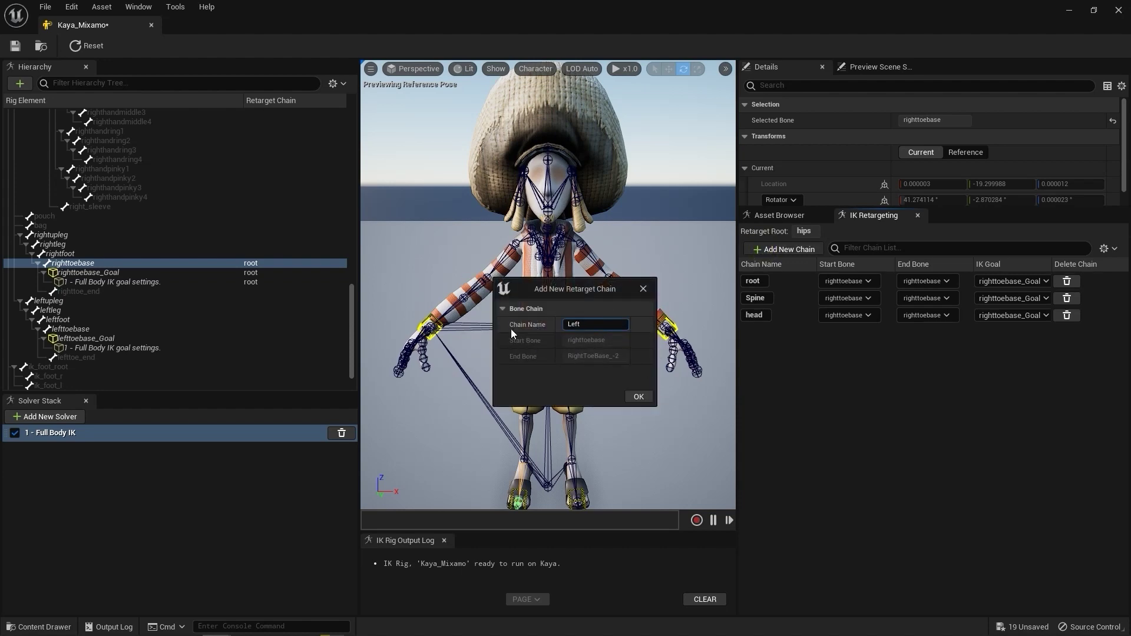
pyautogui.write('Clavicle')
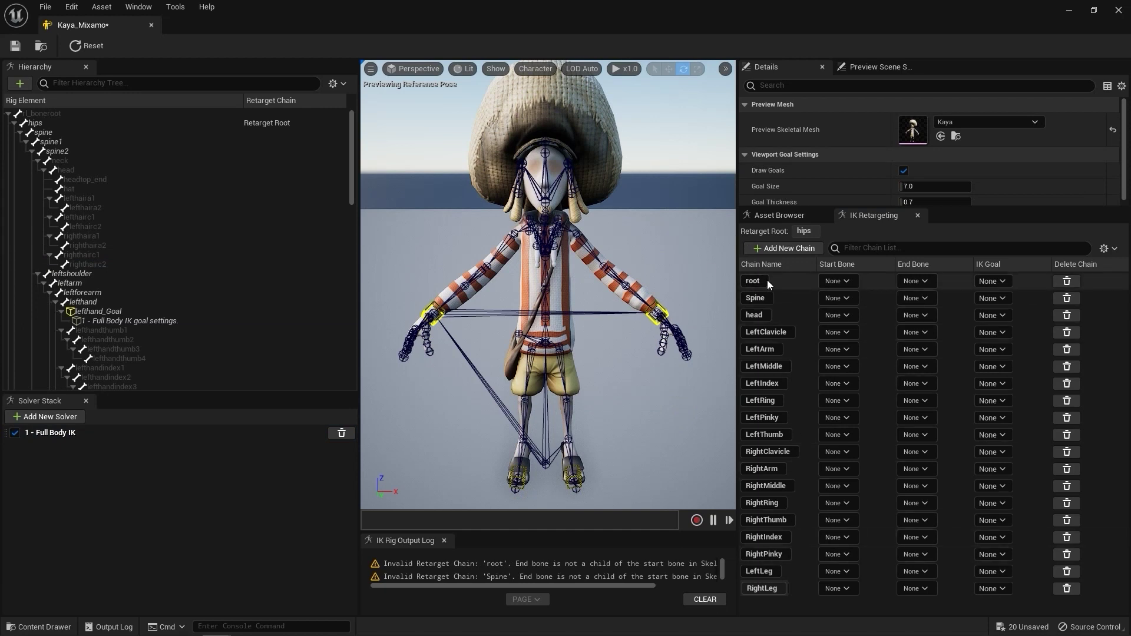
# Set rl_boneroot as both start and end bone of the root chain.
pyautogui.click(69, 114)
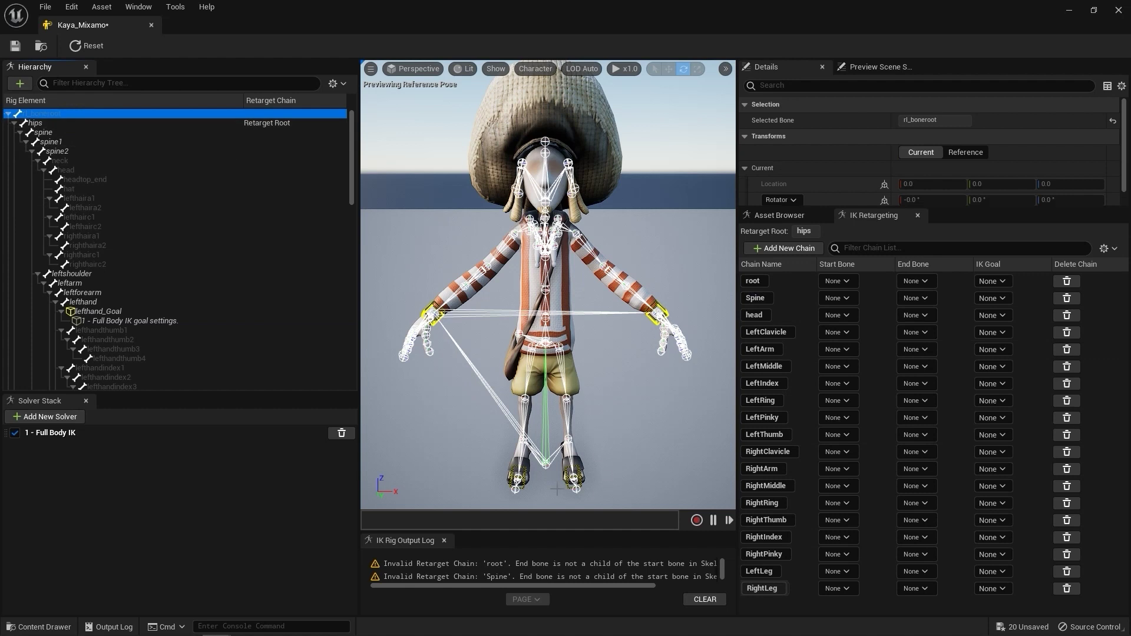
pyautogui.click(839, 282)
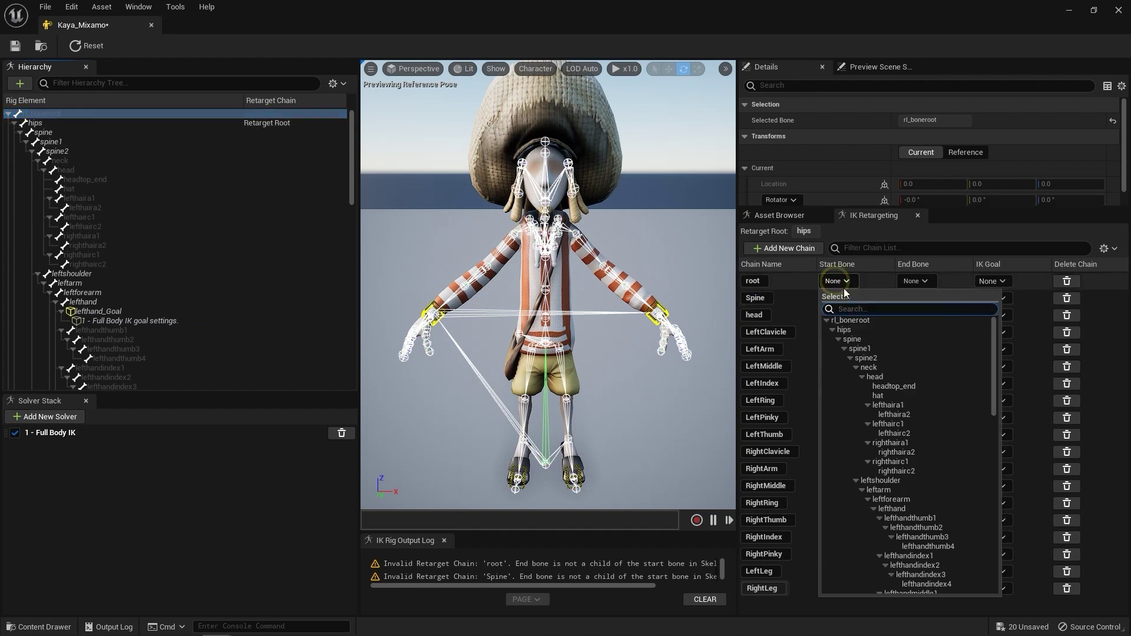
pyautogui.click(869, 318)
pyautogui.click(916, 281)
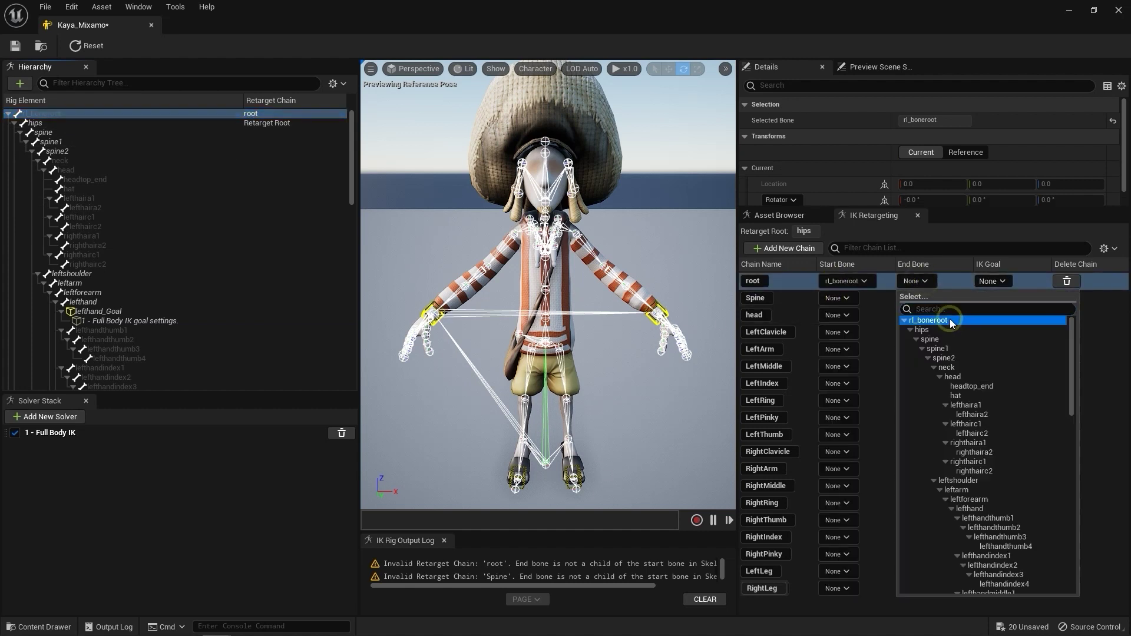
pyautogui.click(950, 319)
# Give the Spine chain start bone spine and end bone spine2.
pyautogui.click(836, 298)
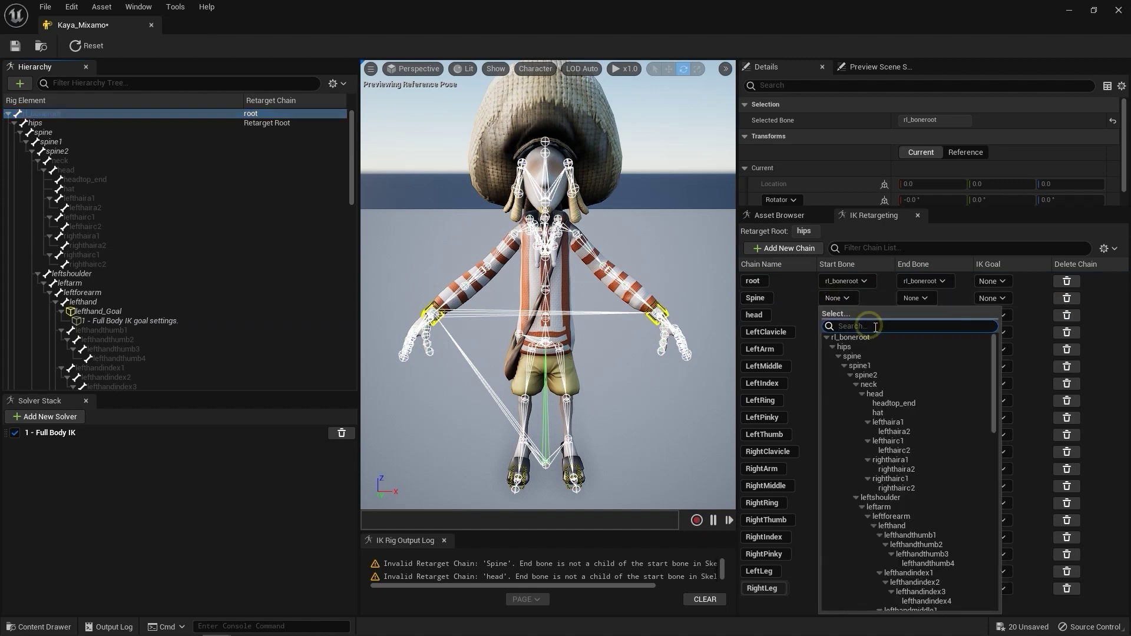
pyautogui.write('spine')
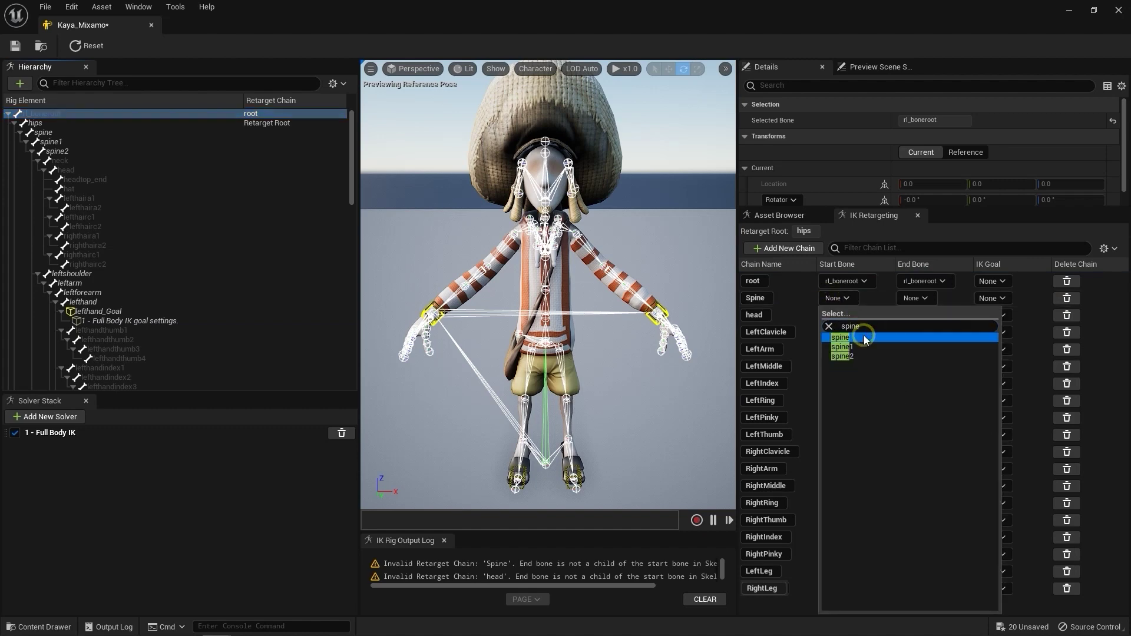
pyautogui.click(865, 338)
pyautogui.click(43, 133)
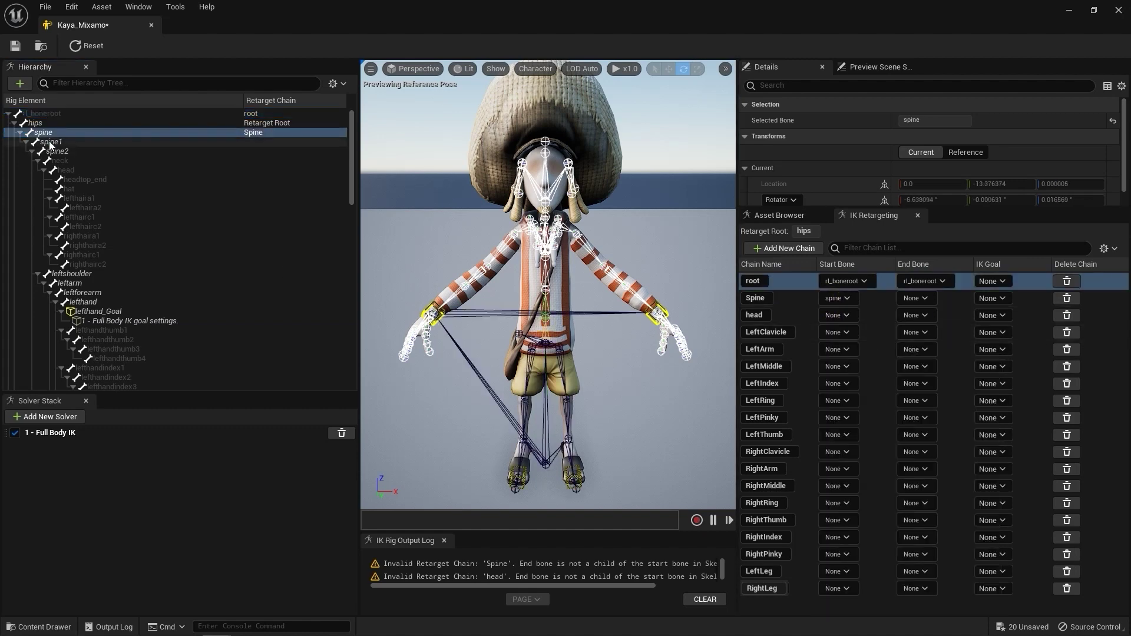
pyautogui.press('f')
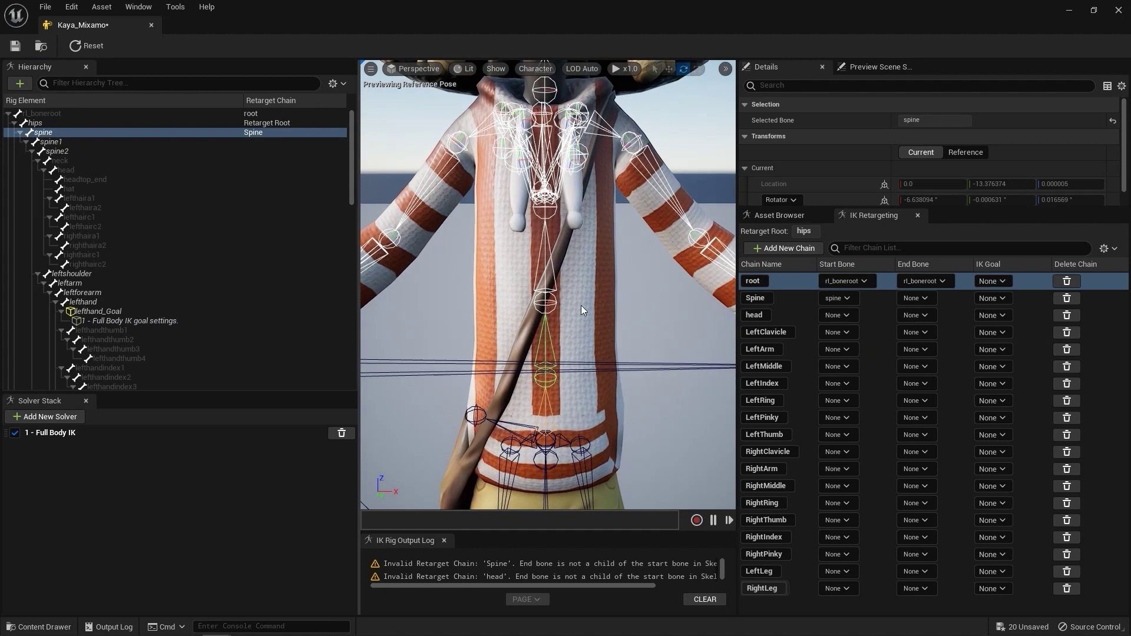
pyautogui.click(544, 204)
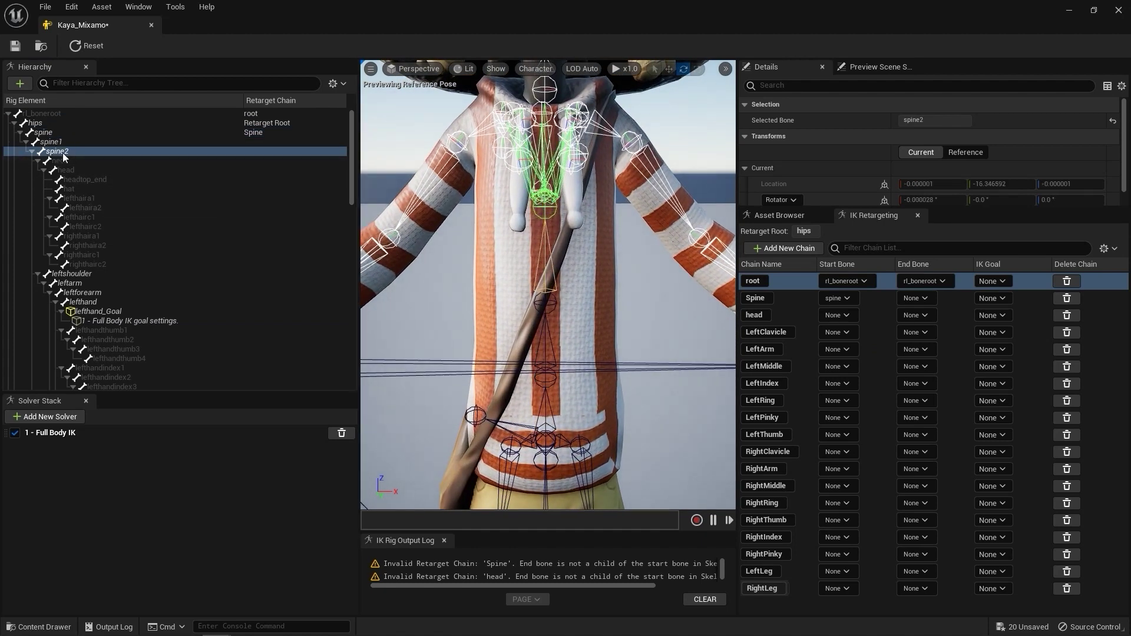
pyautogui.click(916, 298)
pyautogui.click(957, 374)
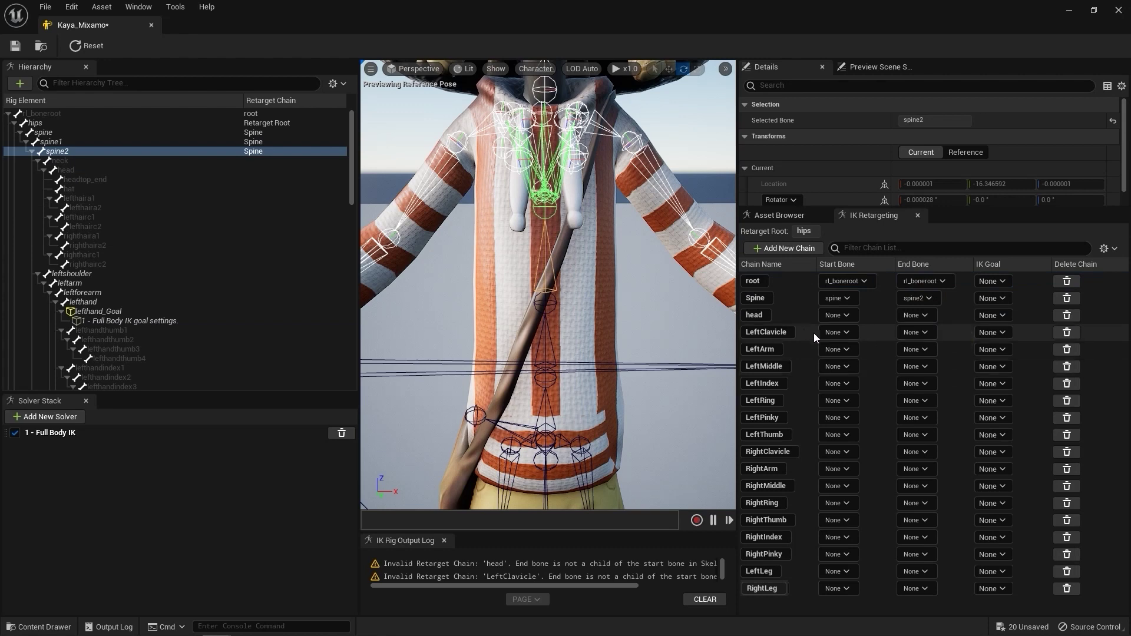
# Give the head chain start bone neck and end bone headtop_end.
pyautogui.click(837, 316)
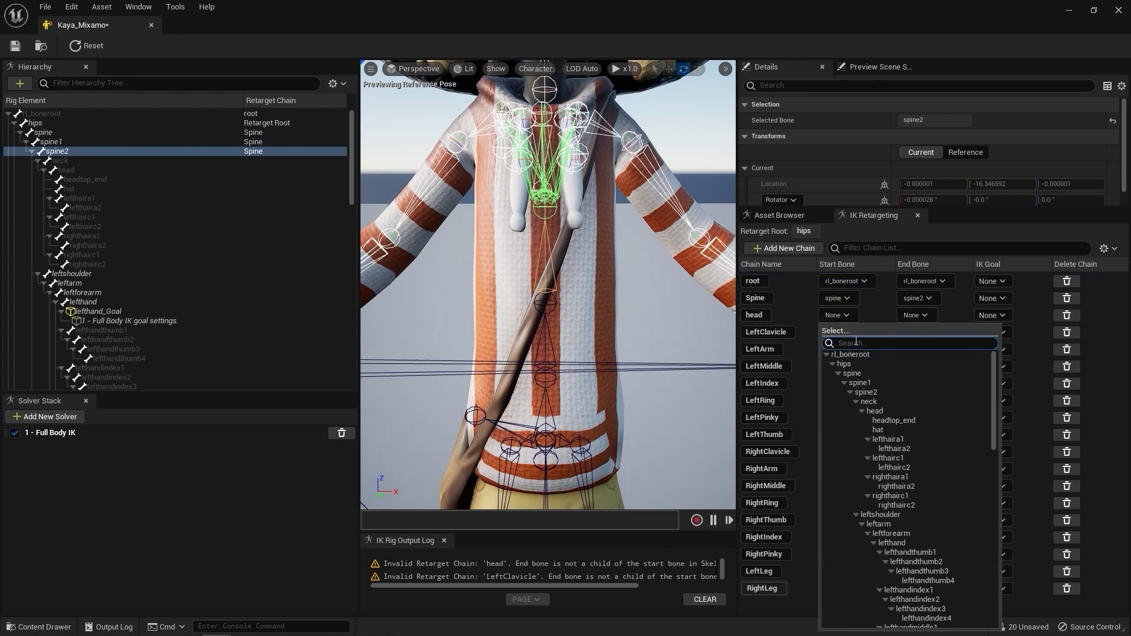
pyautogui.write('neck')
pyautogui.click(838, 354)
pyautogui.click(913, 315)
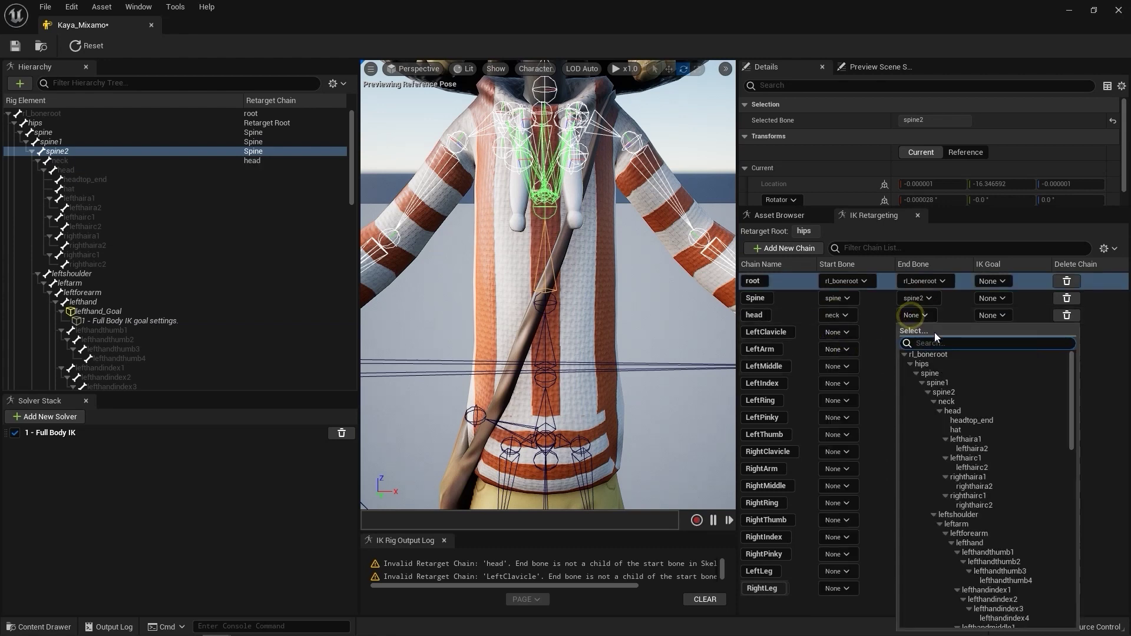
pyautogui.write('head')
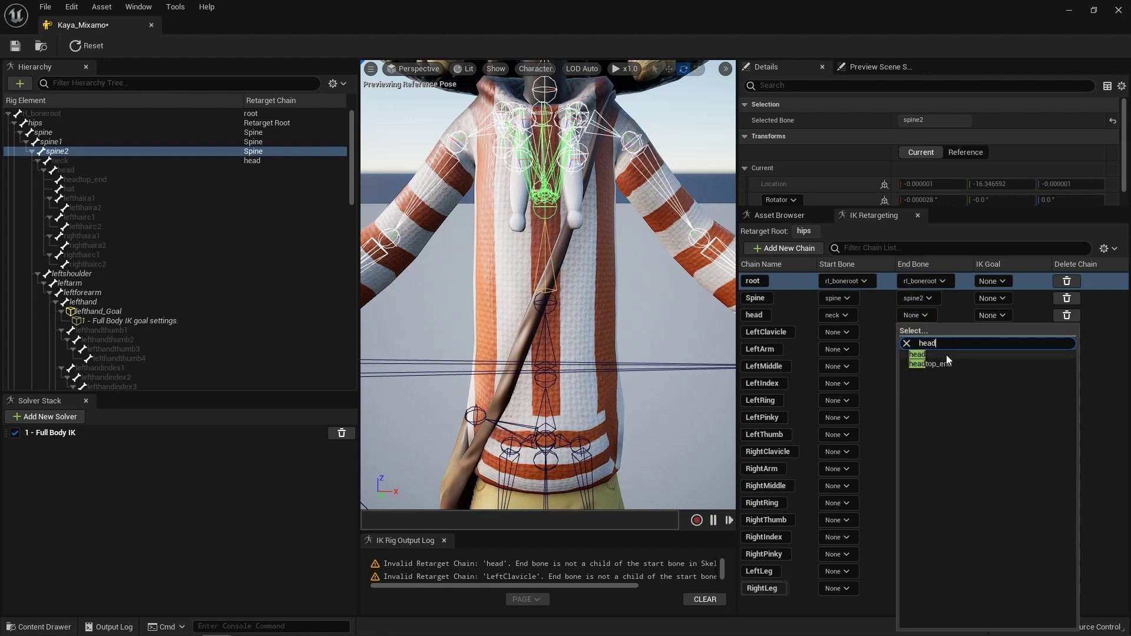
pyautogui.click(948, 363)
# Set leftshoulder as both start and end bone of LeftClavicle.
pyautogui.click(830, 332)
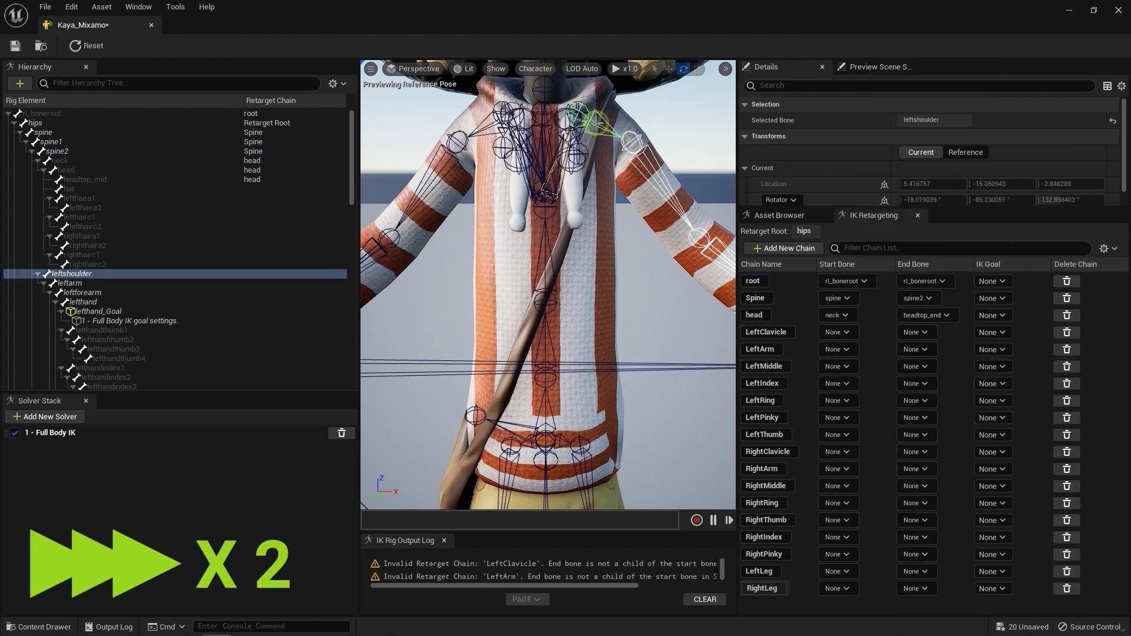
pyautogui.click(836, 331)
pyautogui.write('leftshoulder')
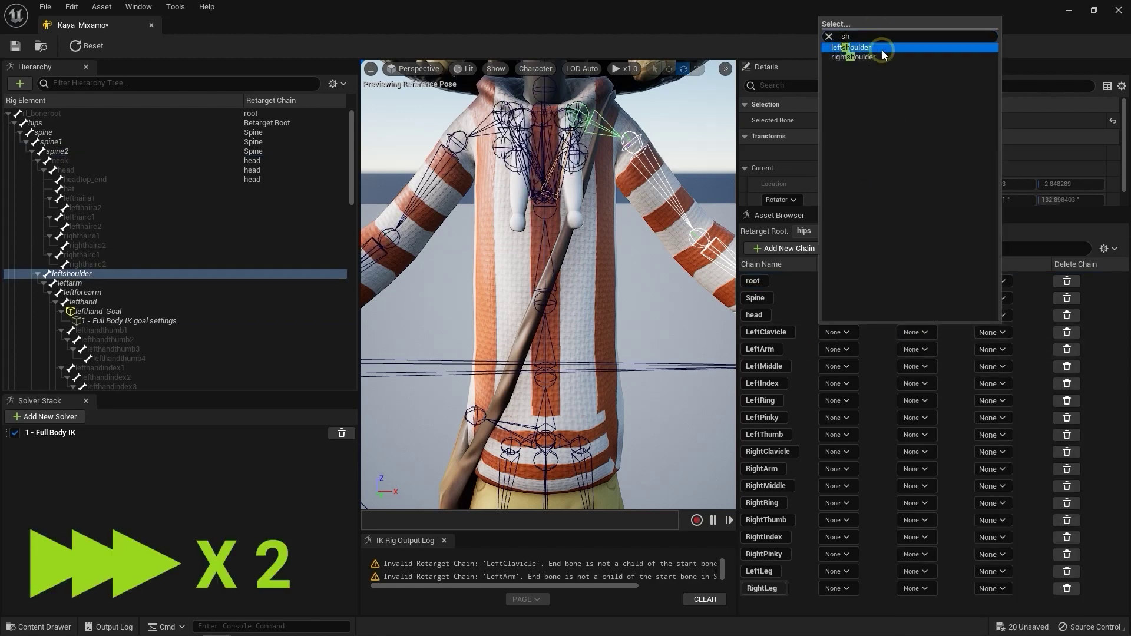
pyautogui.click(883, 46)
pyautogui.click(915, 332)
pyautogui.write('leftshoulder')
pyautogui.click(936, 47)
# Give the LeftArm chain start bone leftarm and end bone lefthand.
pyautogui.click(836, 349)
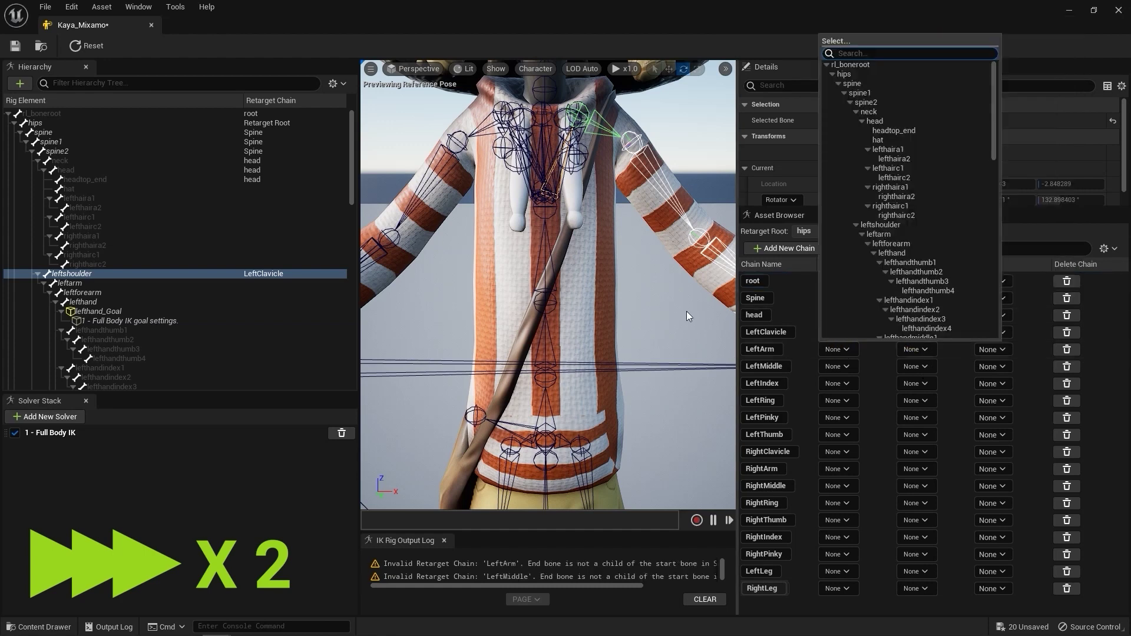
pyautogui.press('Escape')
pyautogui.press('Down')
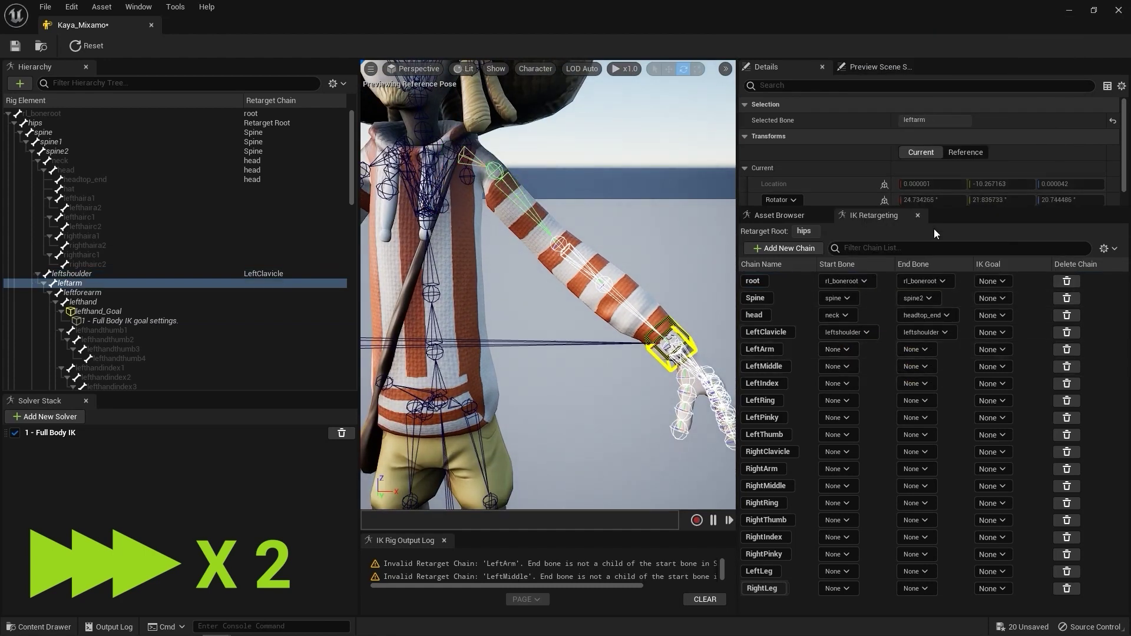
pyautogui.click(836, 349)
pyautogui.write('leftarm')
pyautogui.click(854, 65)
pyautogui.click(697, 365)
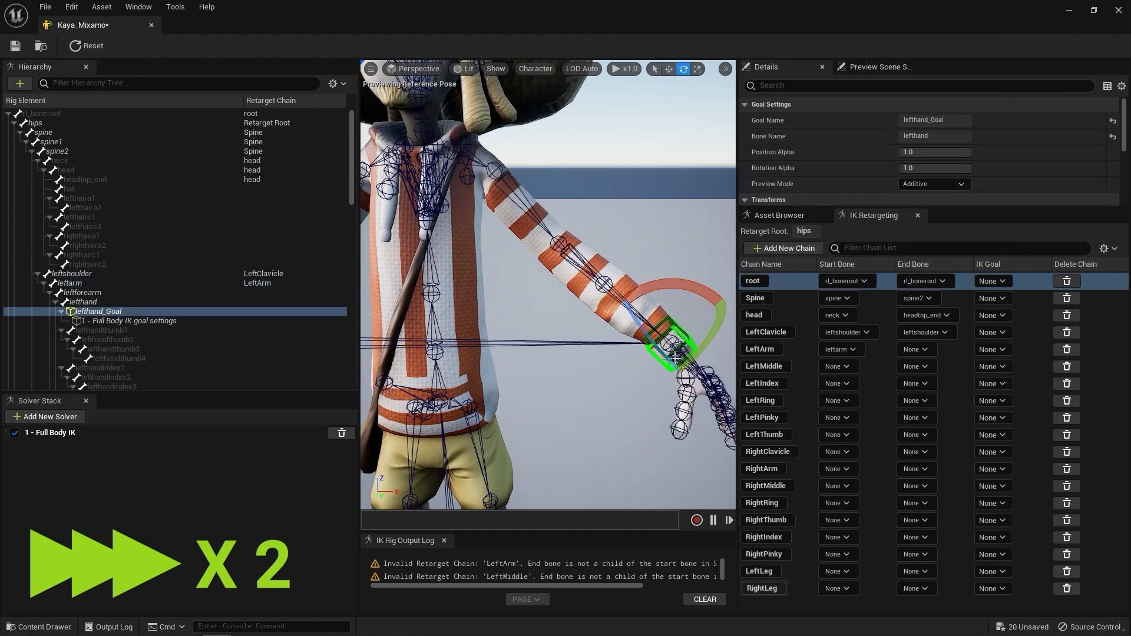
pyautogui.click(916, 349)
pyautogui.write('lefthand')
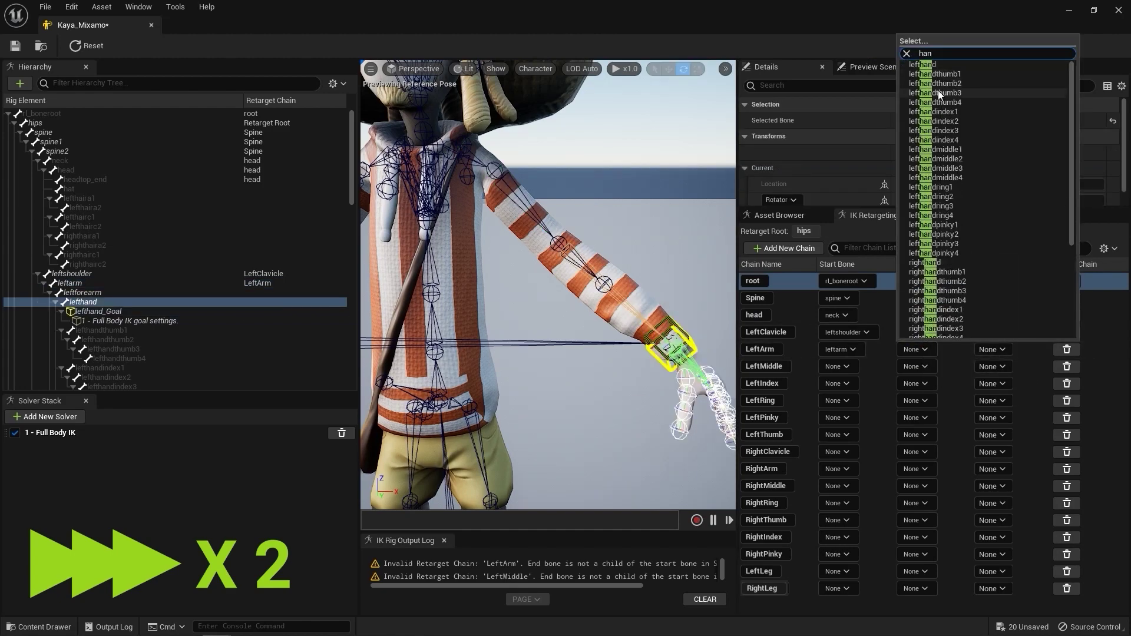
pyautogui.click(932, 63)
pyautogui.press('f')
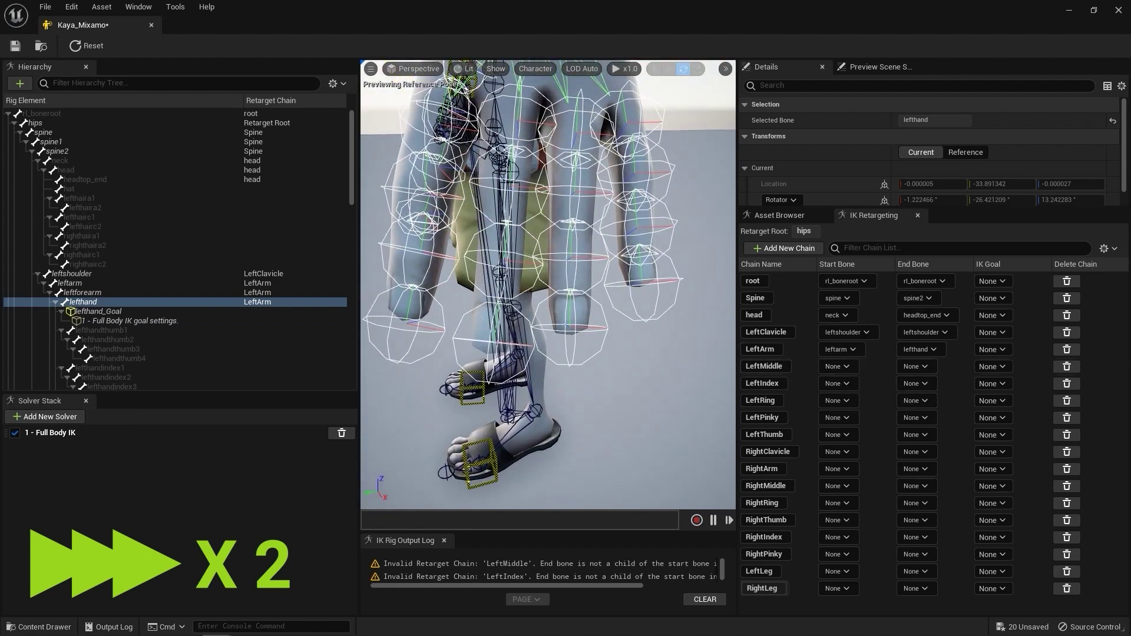
# Assign LeftMiddle lefthandmiddle1–4 and LeftIndex lefthandindex1–4 as start and end bones.
pyautogui.click(838, 366)
pyautogui.write('middle')
pyautogui.click(871, 81)
pyautogui.click(915, 367)
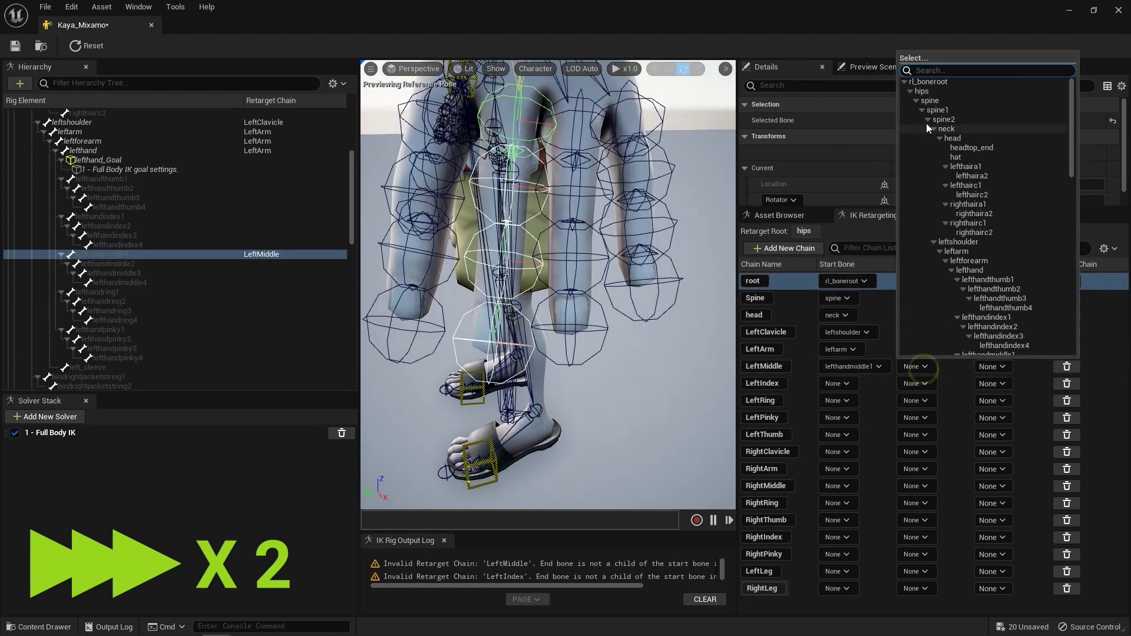
pyautogui.write('middle')
pyautogui.click(936, 109)
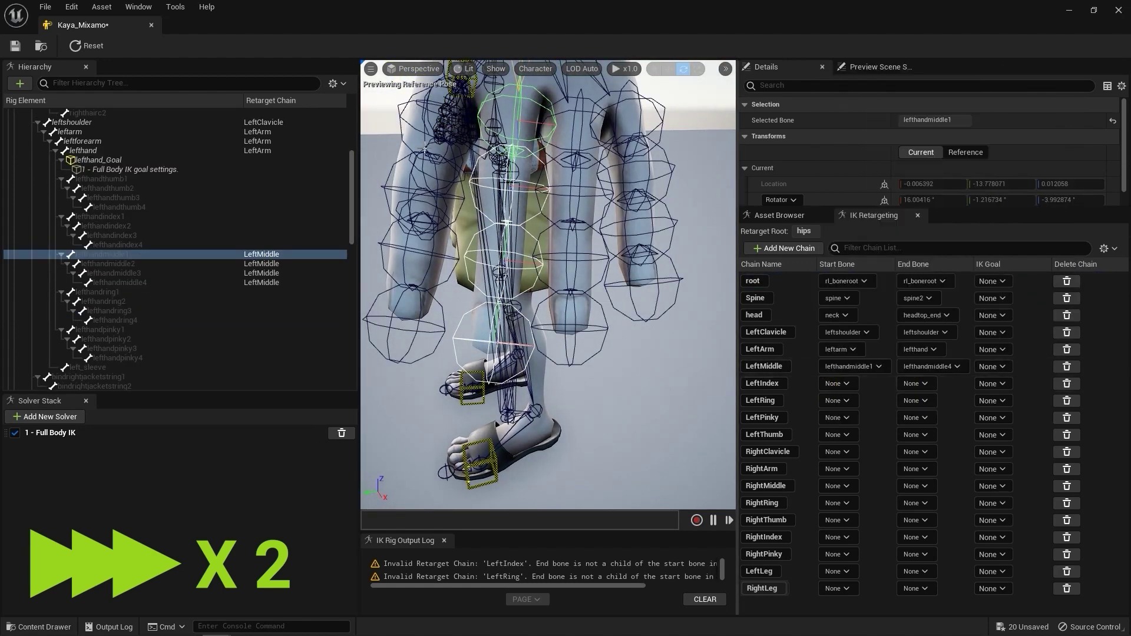
pyautogui.click(118, 219)
pyautogui.click(837, 384)
pyautogui.click(908, 351)
pyautogui.click(916, 384)
# Assign LeftRing lefthandring1–4 and LeftPinky lefthandpinky1–4 as start and end bones.
pyautogui.click(1004, 380)
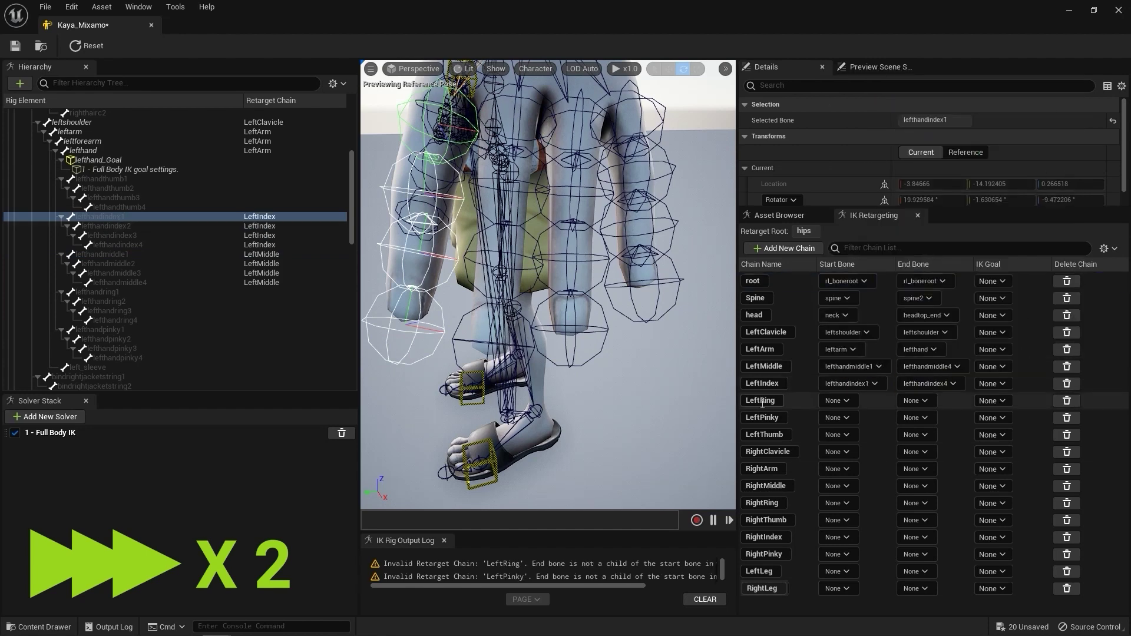
pyautogui.click(99, 292)
pyautogui.click(838, 401)
pyautogui.write('ring')
pyautogui.click(860, 116)
pyautogui.click(916, 400)
pyautogui.click(934, 162)
pyautogui.click(838, 418)
pyautogui.click(860, 116)
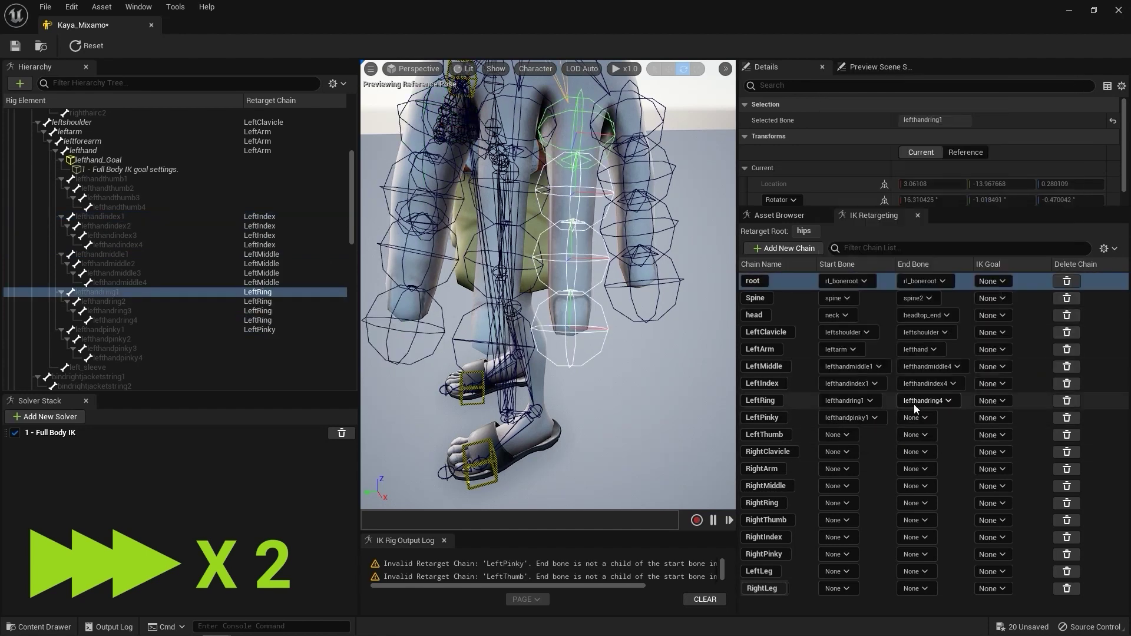
pyautogui.click(916, 418)
pyautogui.write('pink')
pyautogui.click(959, 162)
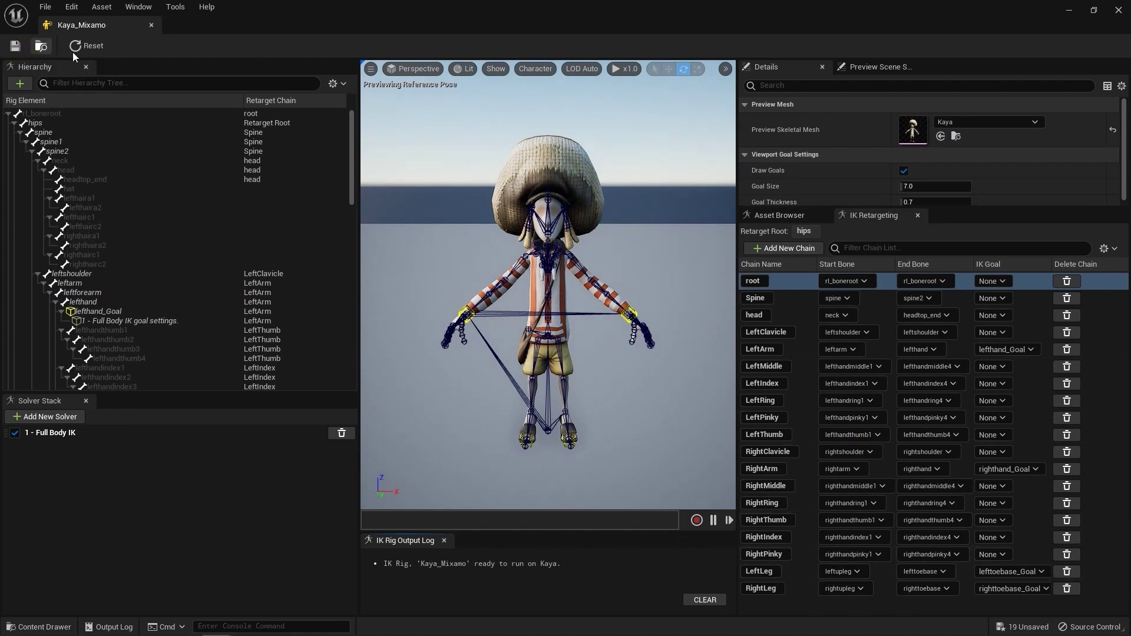
# Close the IK Rig editor and browse to ActorCore_Sample_Motions > Dummy_Male.
pyautogui.click(1119, 9)
pyautogui.hotkey('ctrl', 'space')
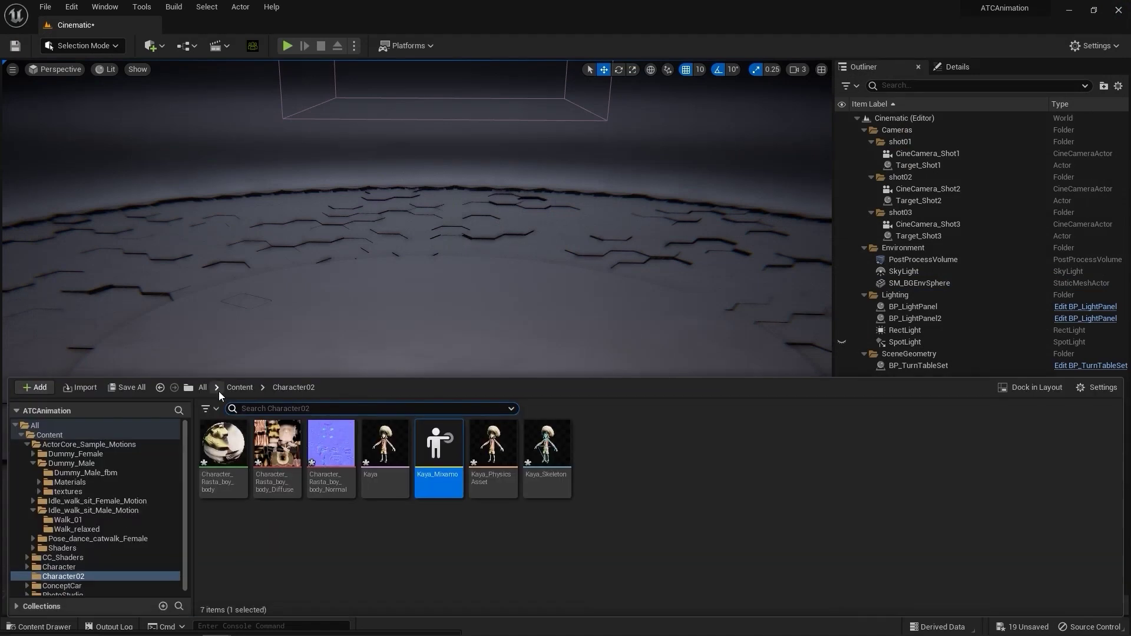
pyautogui.click(235, 387)
pyautogui.doubleClick(238, 440)
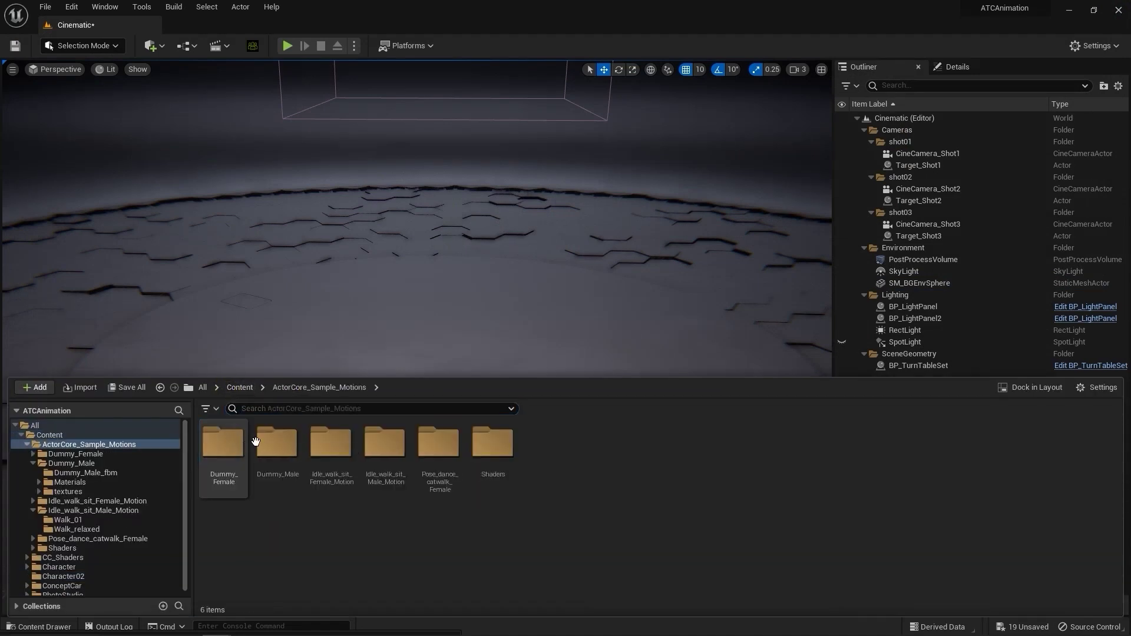
pyautogui.doubleClick(278, 442)
# Duplicate Dummy_Male_Retargeter as Kaya_Mixamo and open the copy.
pyautogui.click(546, 441)
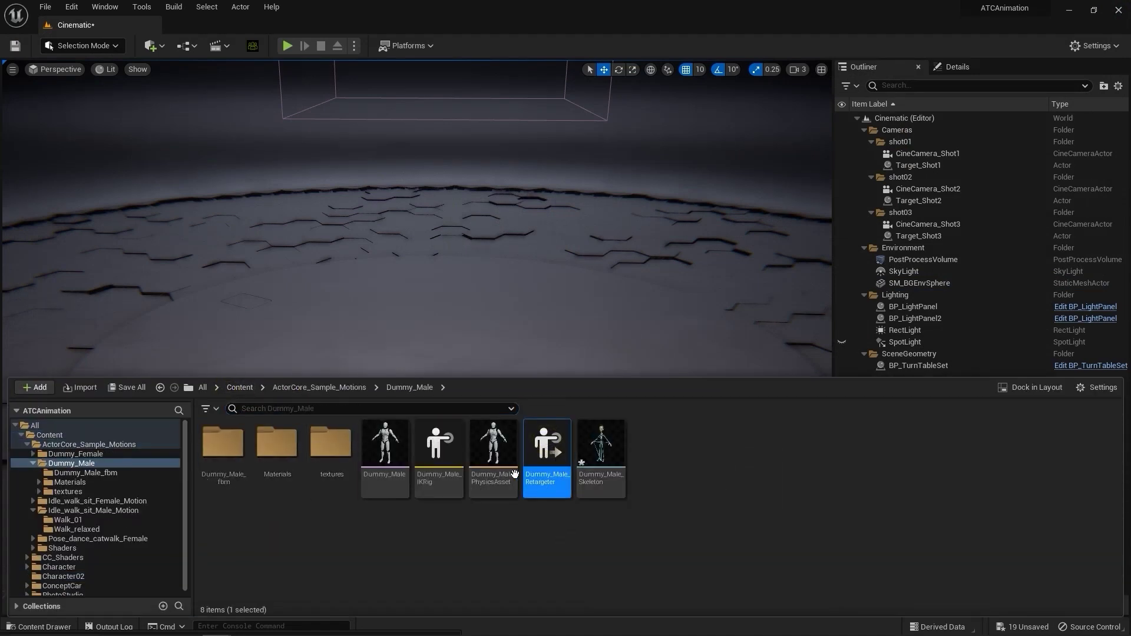
pyautogui.rightClick(555, 498)
pyautogui.click(593, 286)
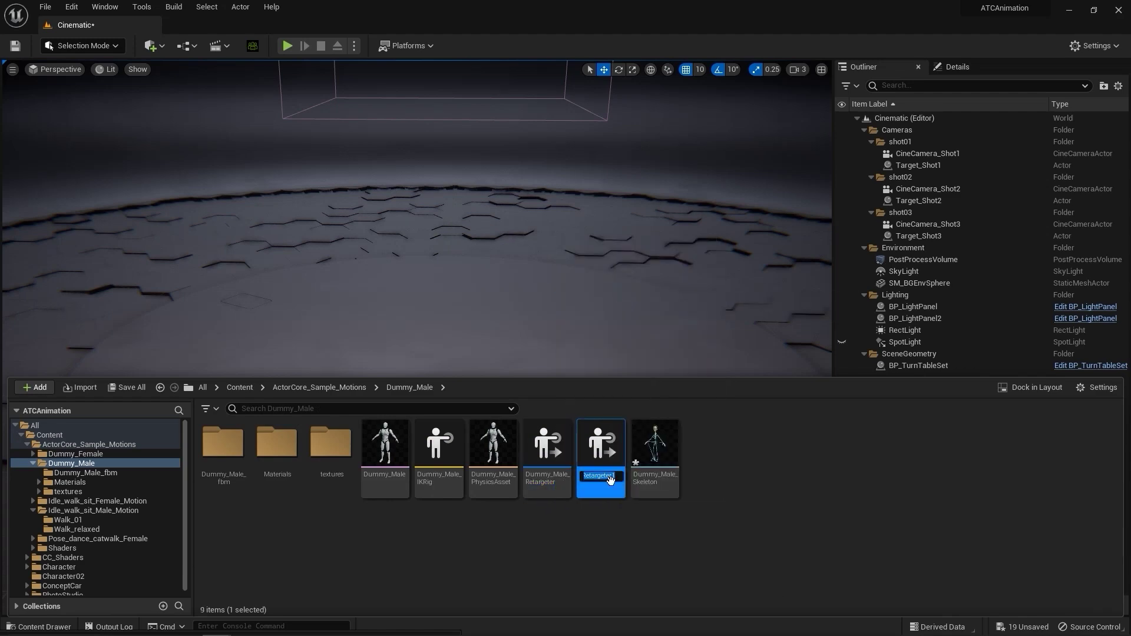
pyautogui.write('Kaya_Mixamo')
pyautogui.press('Return')
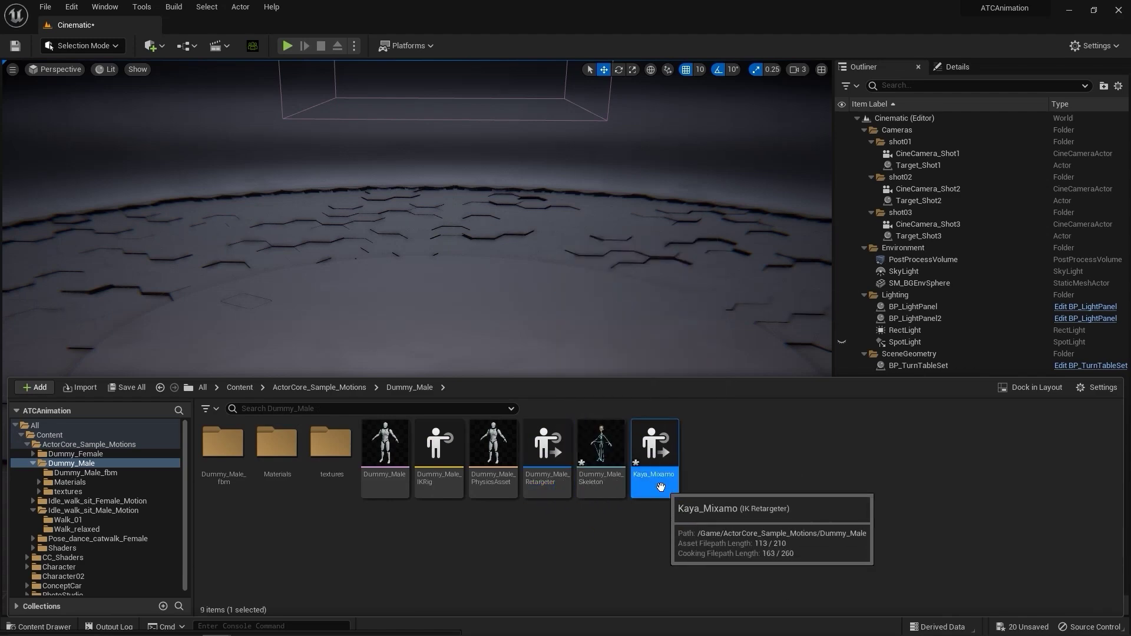
pyautogui.doubleClick(652, 466)
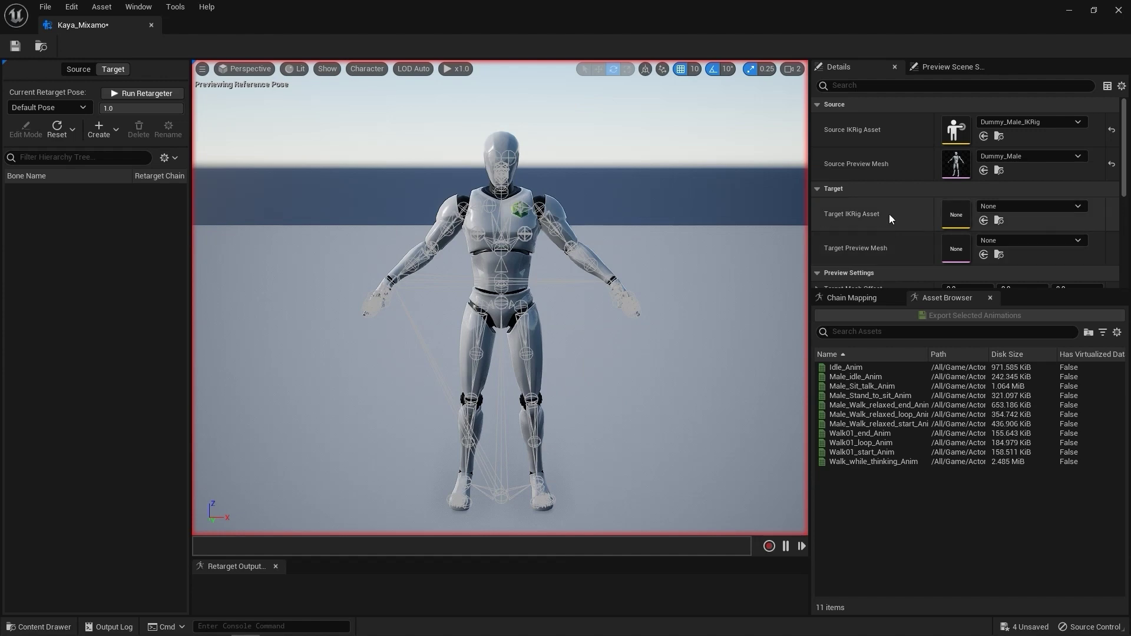
# Set Kaya_Mixamo as the target IK Rig and offset Kaya to the right of the dummy.
pyautogui.click(1023, 206)
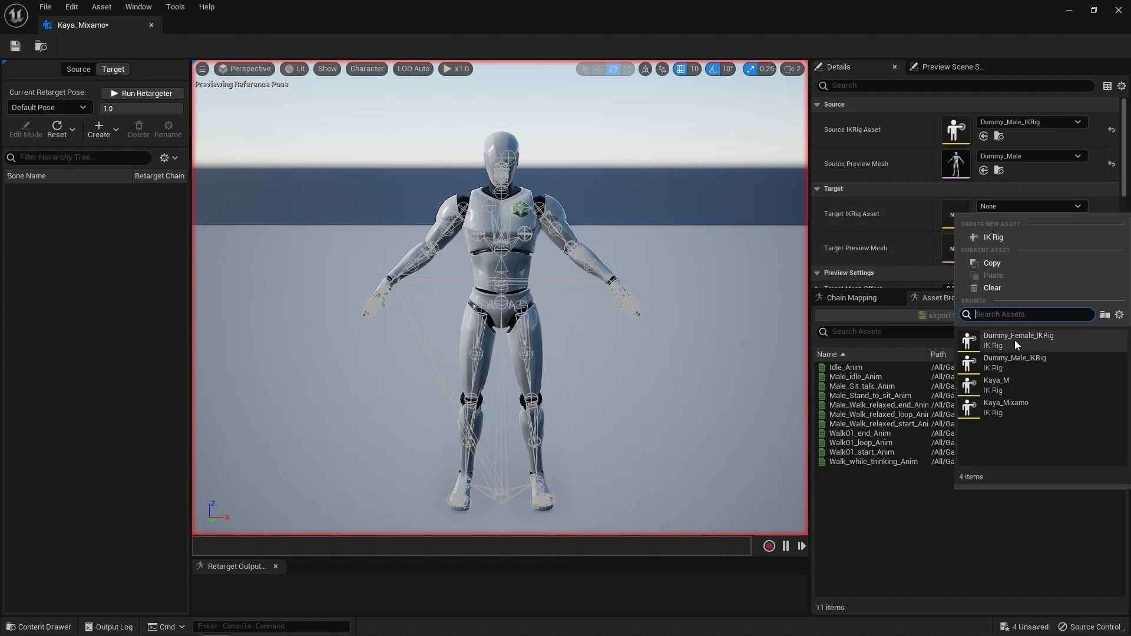
pyautogui.click(1016, 405)
pyautogui.scroll(-4, 960, 175)
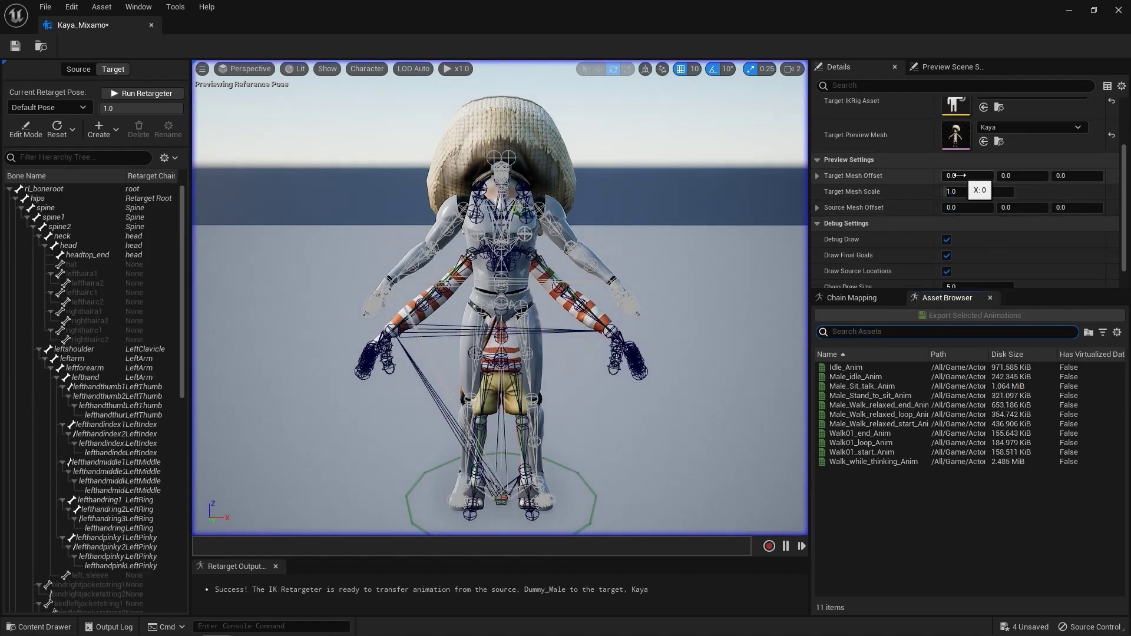
pyautogui.moveTo(960, 175); pyautogui.dragTo(985, 175)
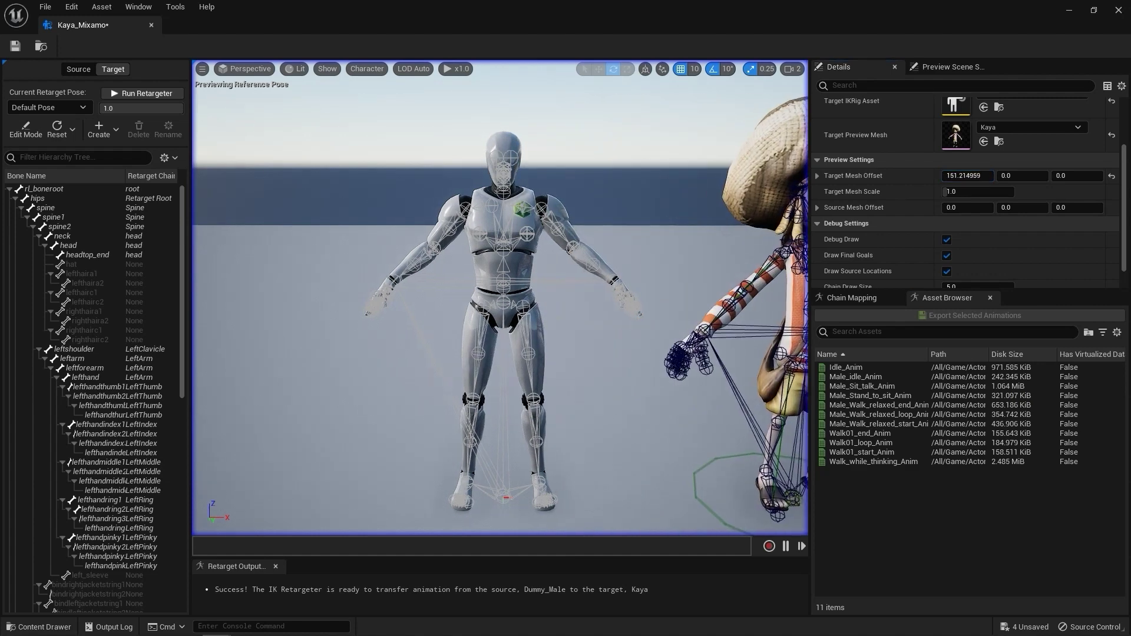
pyautogui.scroll(-3, 500, 298)
# Hide the bones in the preview and frame both characters.
pyautogui.click(367, 68)
pyautogui.moveTo(372, 126)
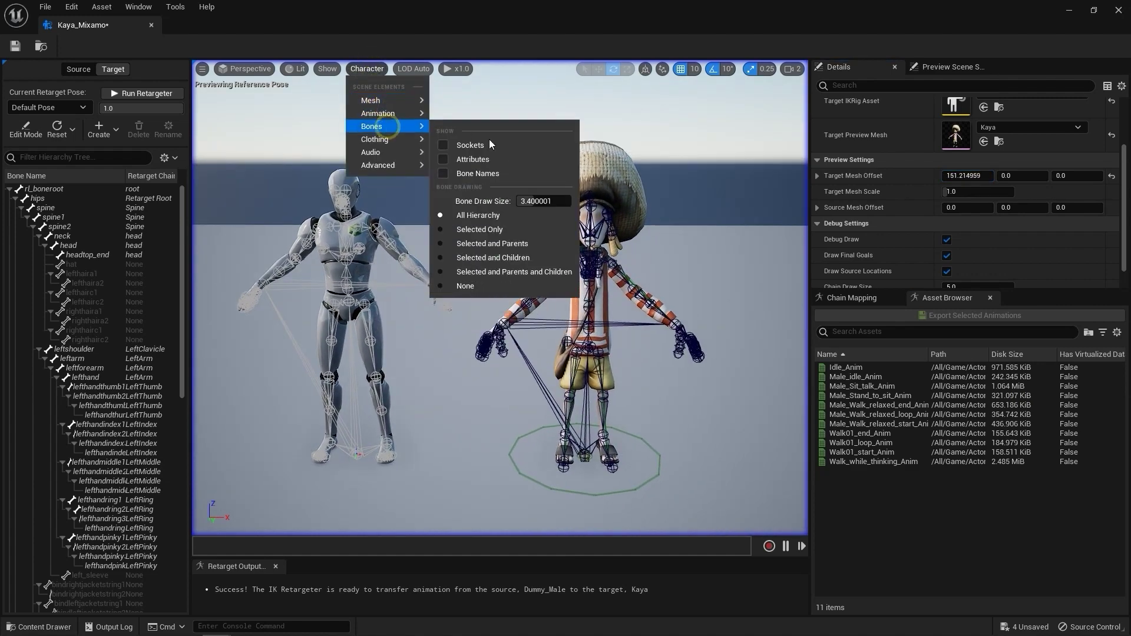
pyautogui.click(465, 286)
pyautogui.moveTo(501, 353); pyautogui.dragTo(538, 358, button='right')
pyautogui.scroll(4, 966, 195)
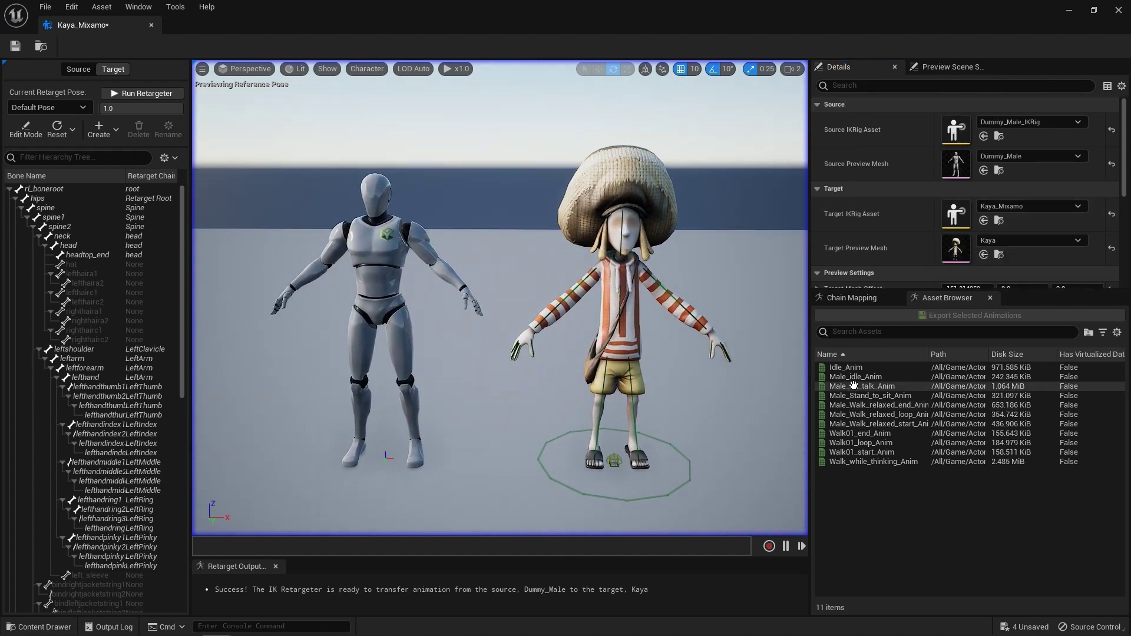
# Preview Male_Sit_talk_Anim, Male_Walk_relaxed_loop_Anim and Walk01_loop_Anim on both characters.
pyautogui.doubleClick(853, 386)
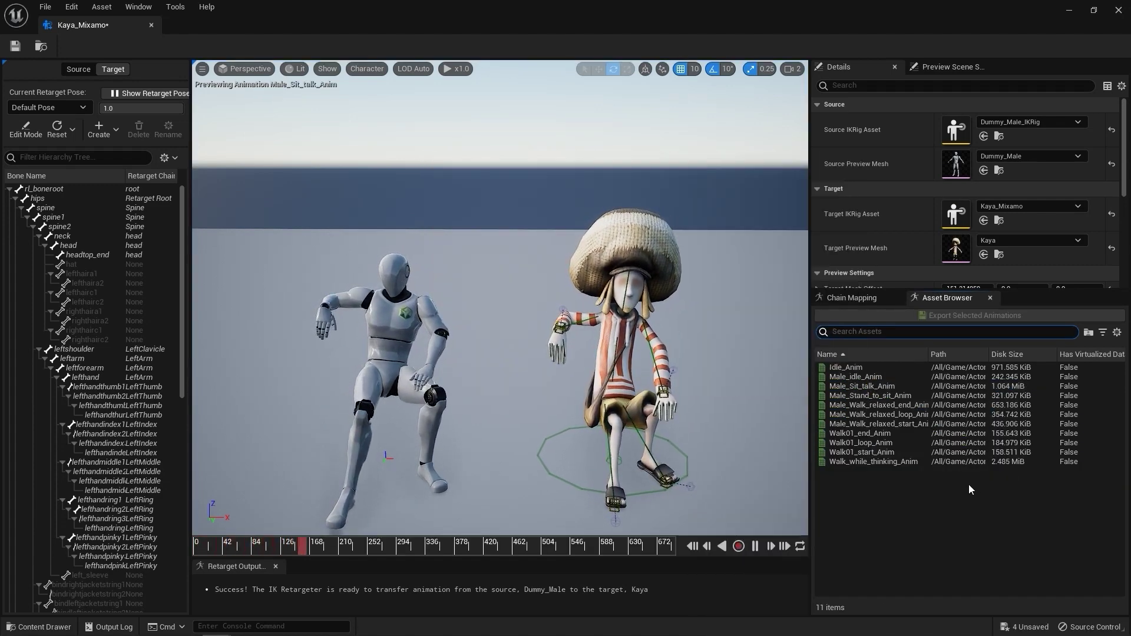
pyautogui.doubleClick(878, 414)
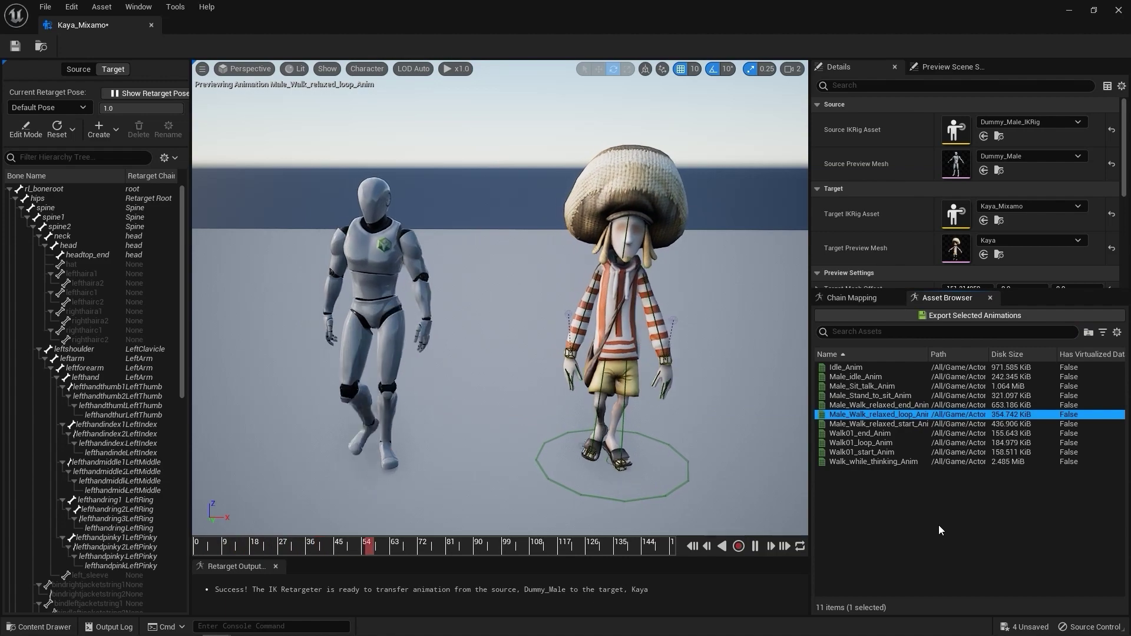
pyautogui.doubleClick(893, 445)
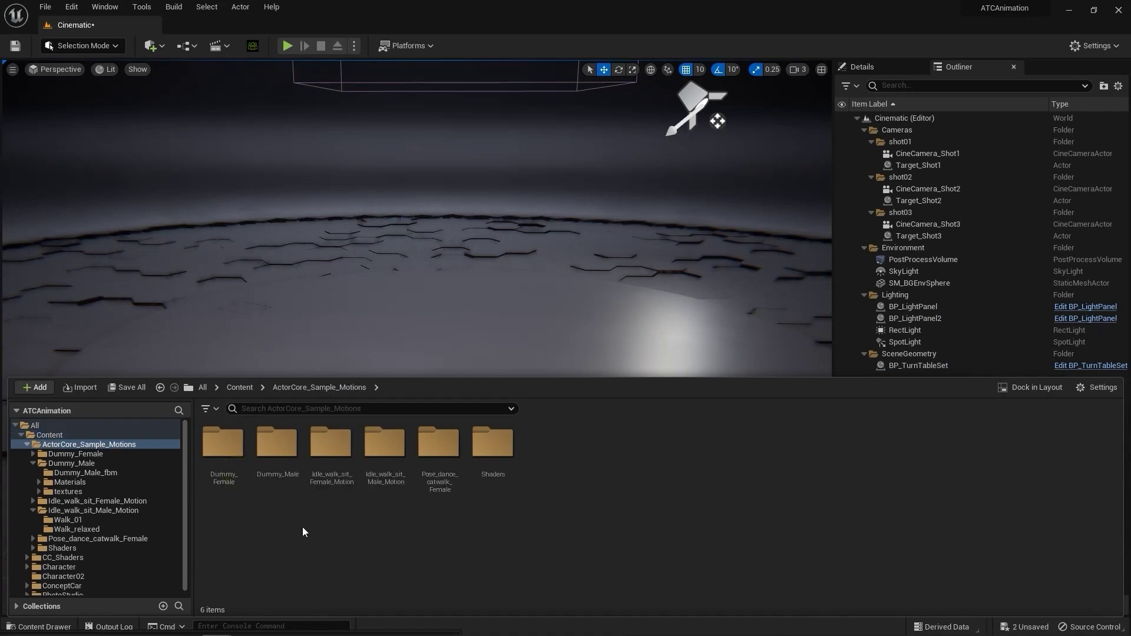
# Open Male_Walk_relaxed_loop_Anim from Idle_walk_sit_Male_Motion > Walk_relaxed to preview it.
pyautogui.doubleClick(404, 478)
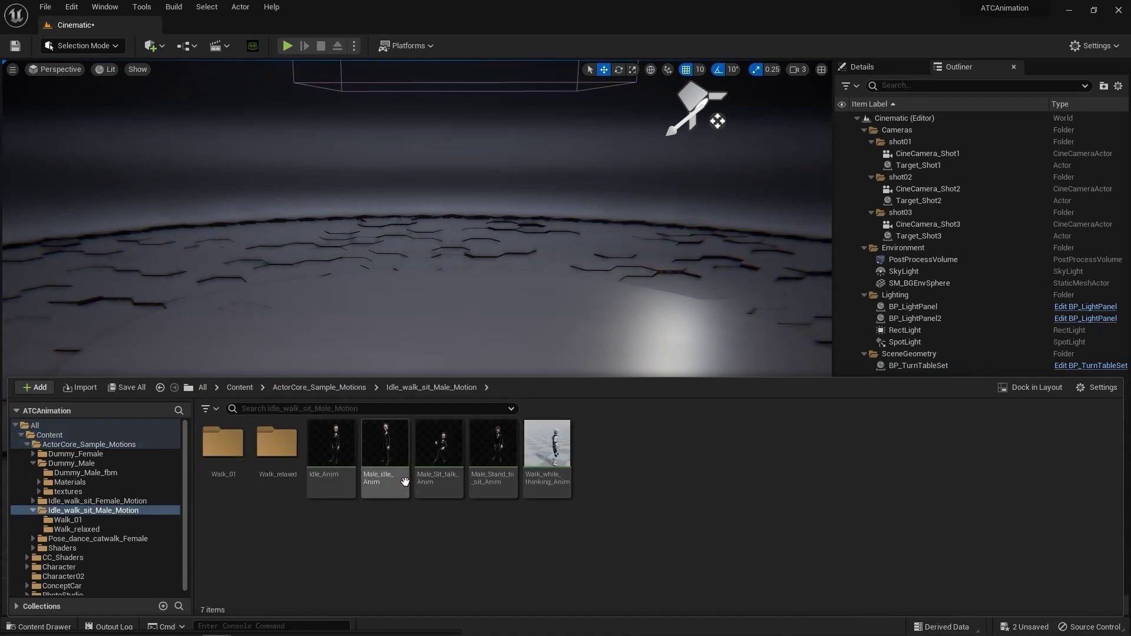
pyautogui.doubleClick(269, 474)
pyautogui.click(269, 455)
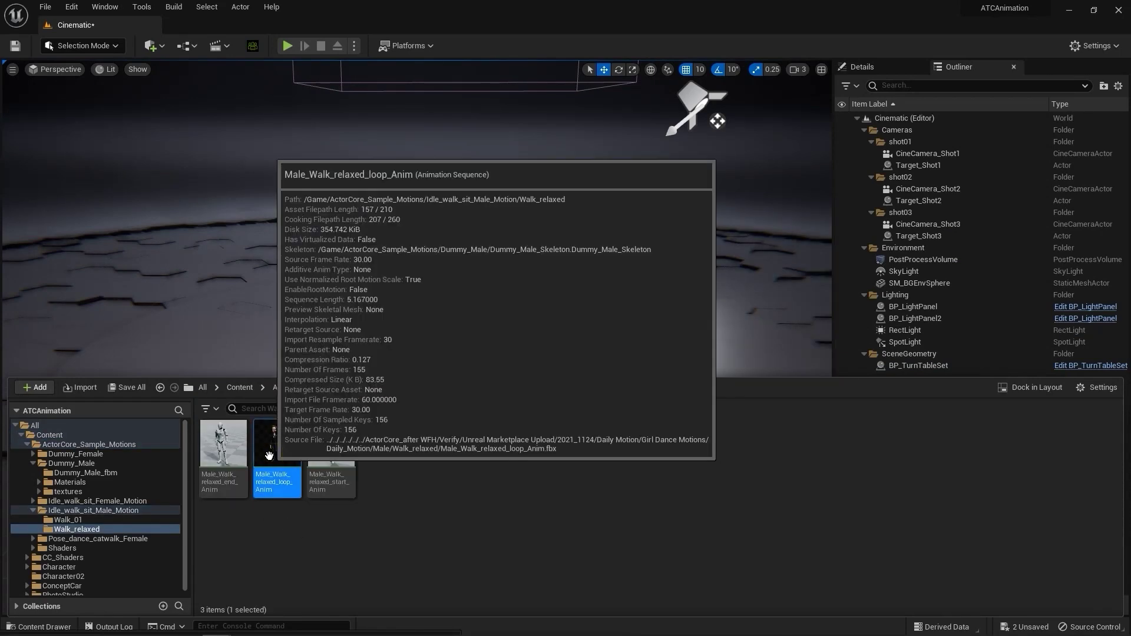
pyautogui.doubleClick(269, 455)
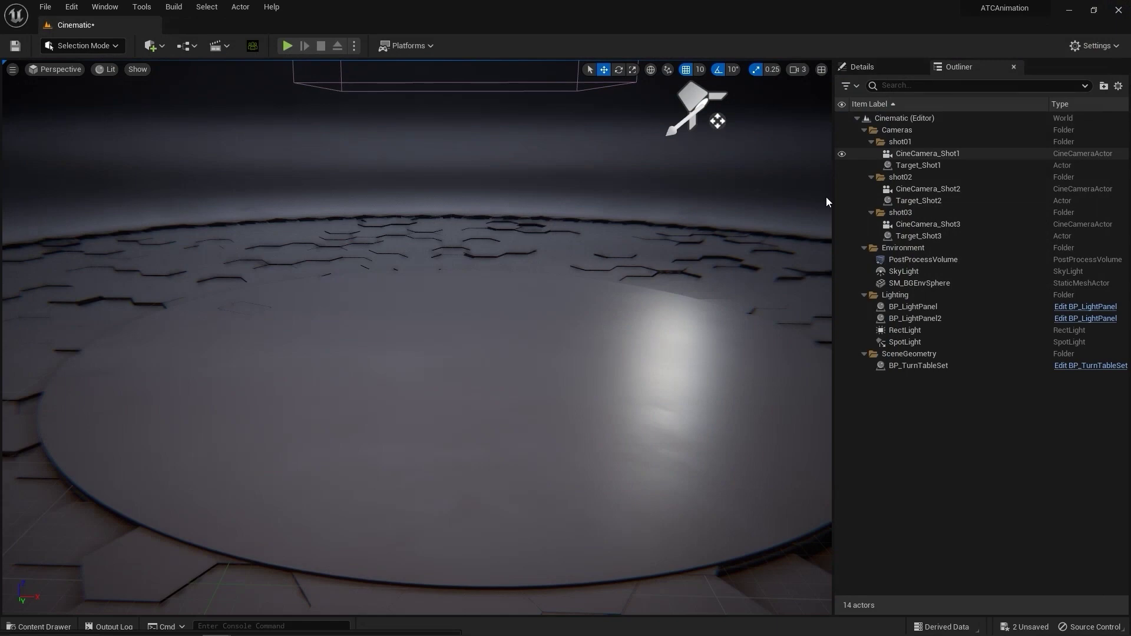
pyautogui.click(39, 626)
# Duplicate and retarget the walk animation with Kaya_Mixamo, outputting to Character02.
pyautogui.rightClick(260, 454)
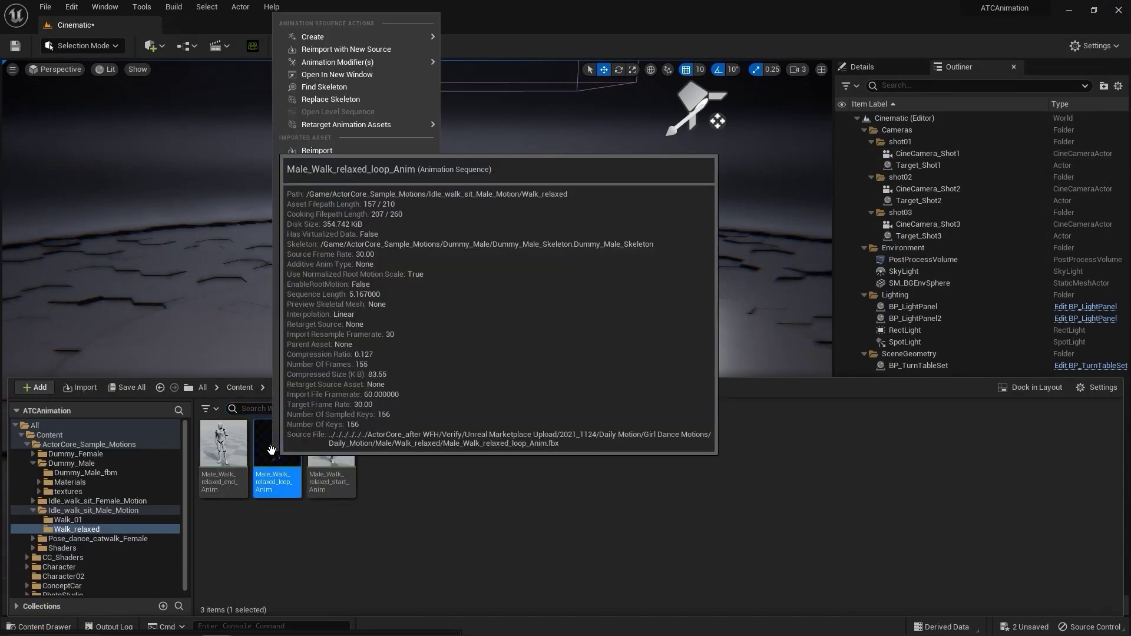
pyautogui.moveTo(388, 126)
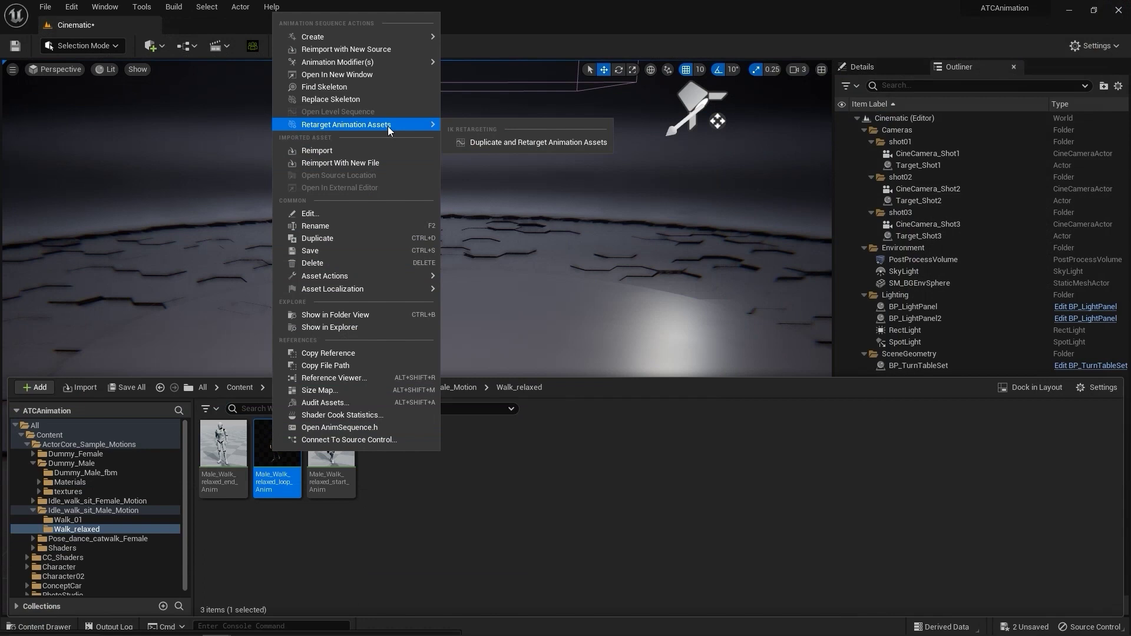
pyautogui.click(499, 143)
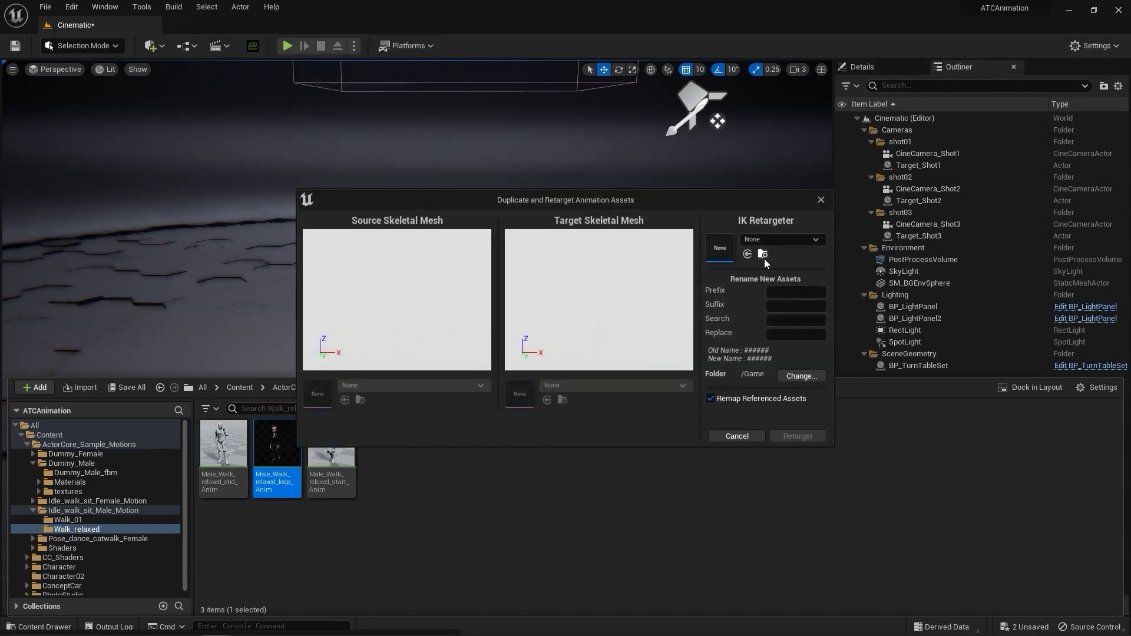
pyautogui.click(769, 239)
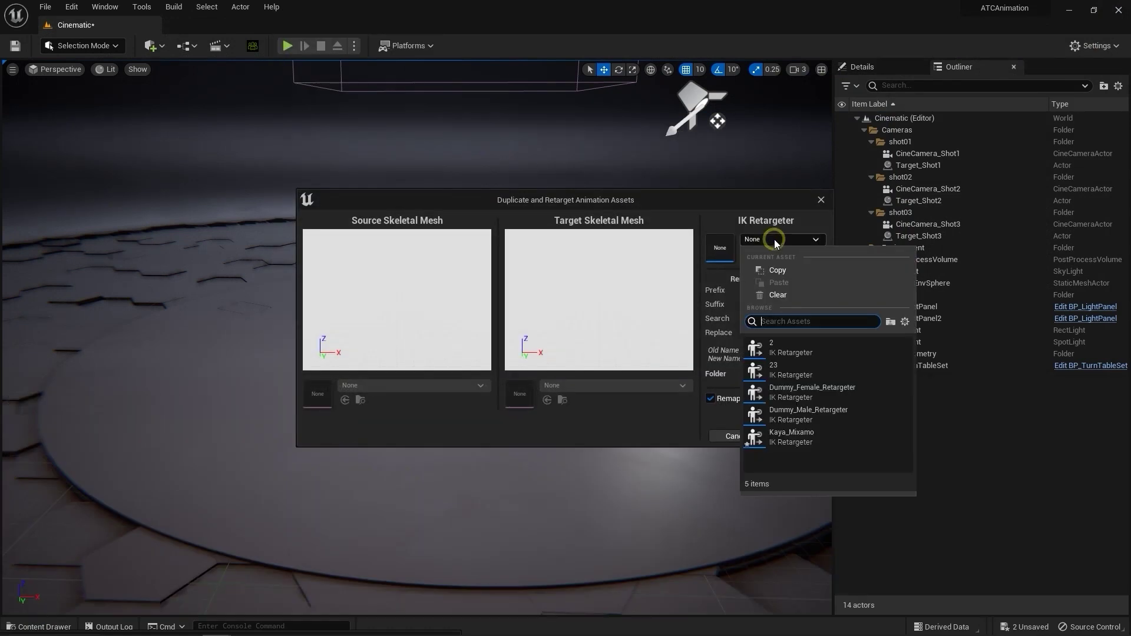
pyautogui.click(790, 439)
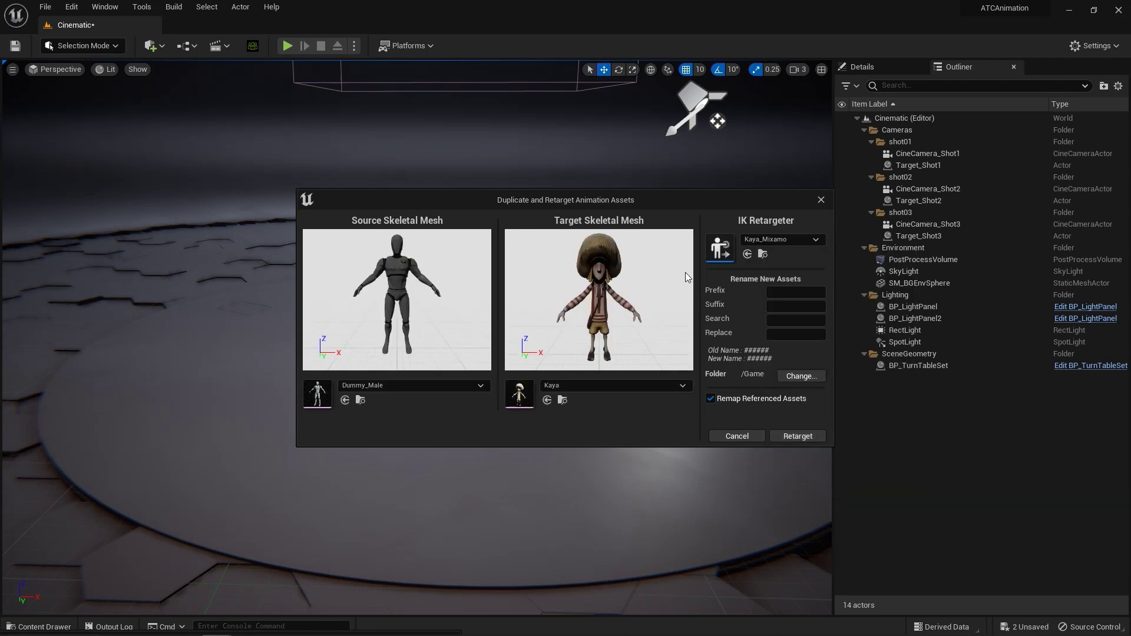
pyautogui.click(800, 377)
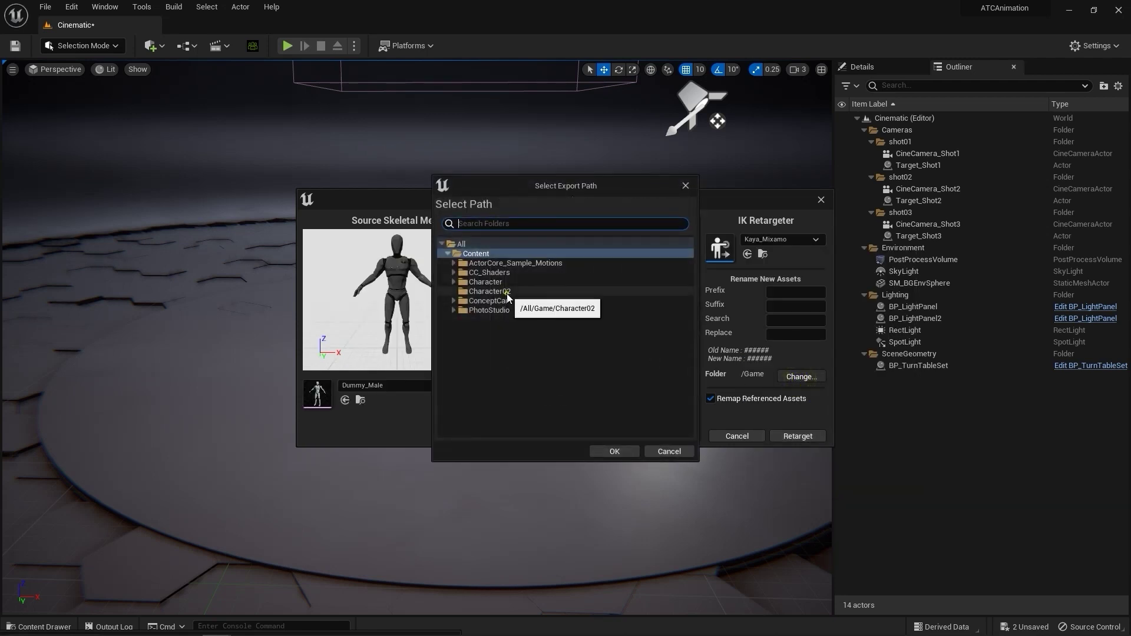
pyautogui.click(489, 291)
pyautogui.click(615, 451)
pyautogui.click(805, 437)
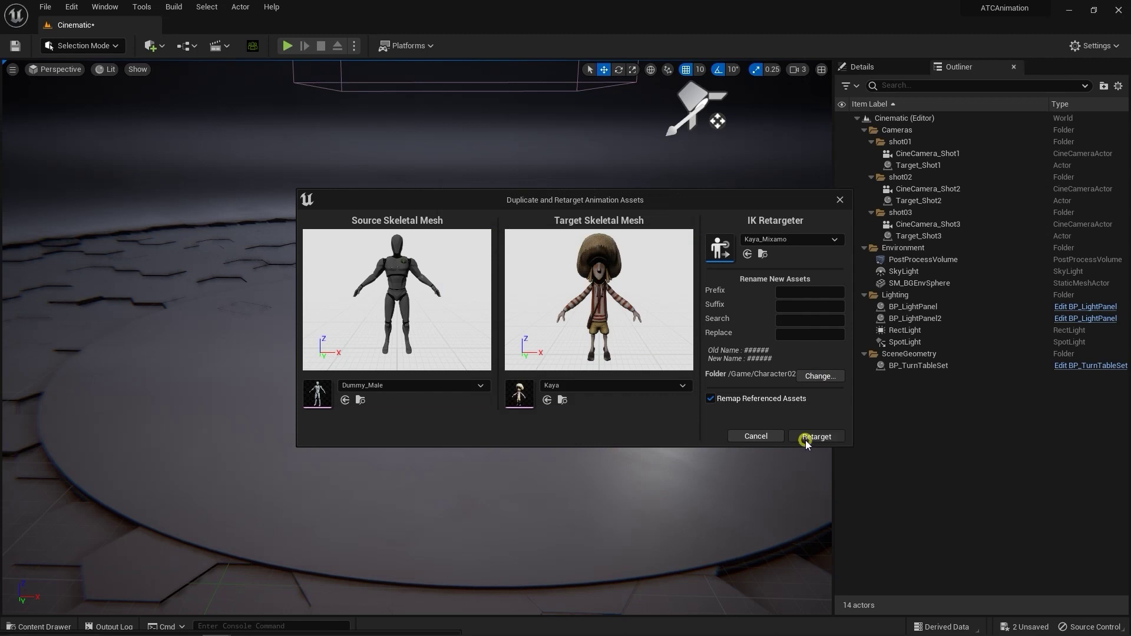
# Preview the retargeted Male_Walk_relaxed_loop_Anim from the Character02 folder on Kaya.
pyautogui.click(38, 626)
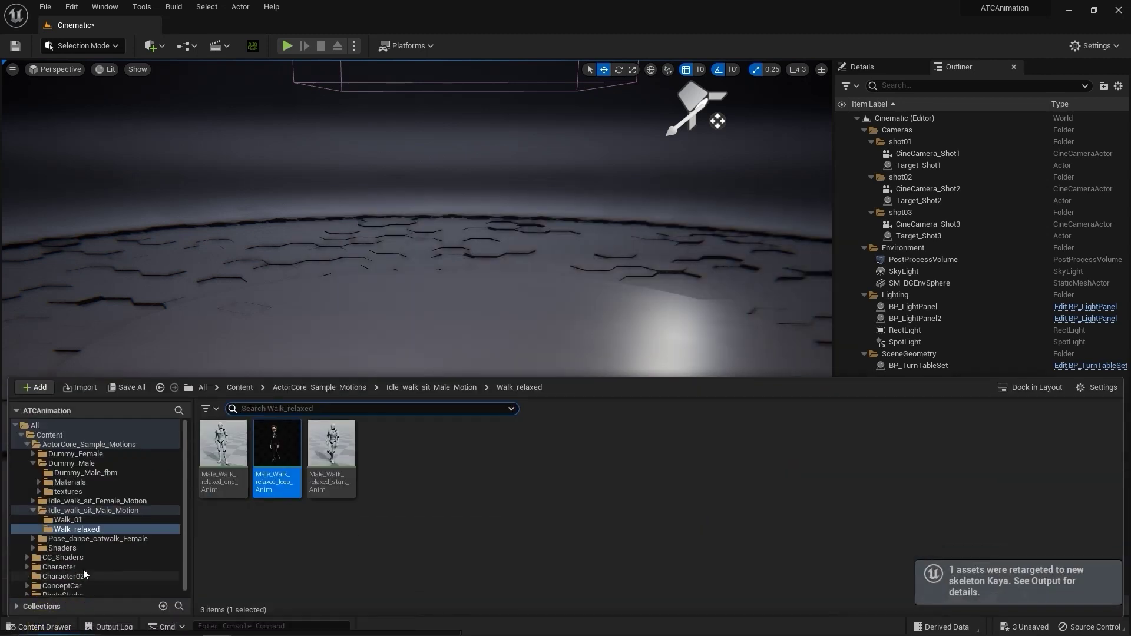
pyautogui.click(239, 387)
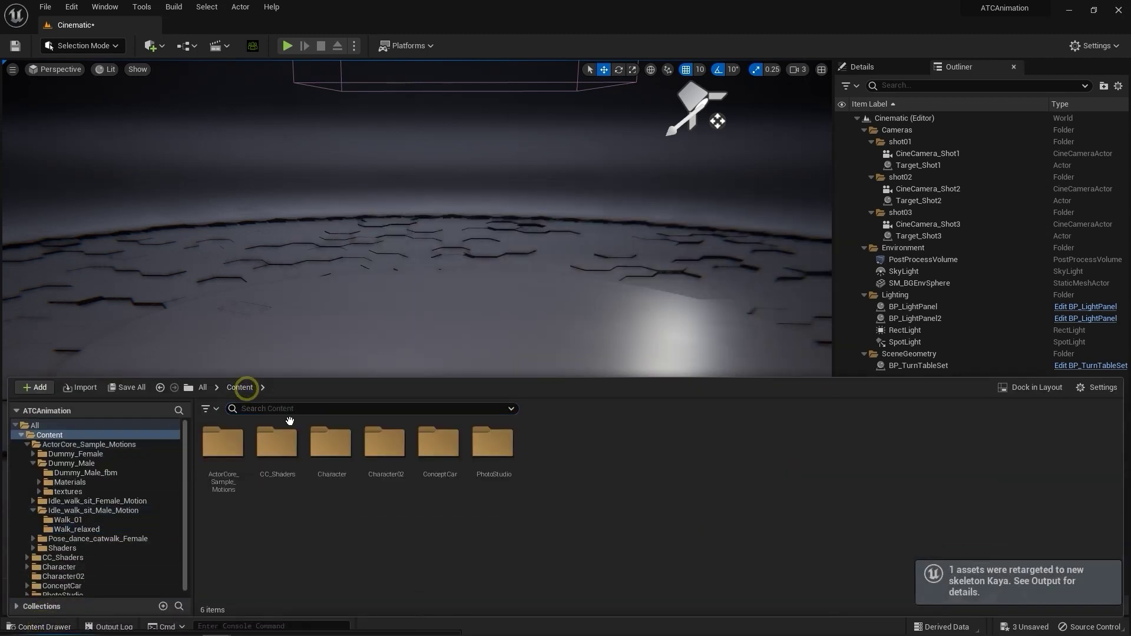
pyautogui.doubleClick(383, 461)
pyautogui.click(601, 451)
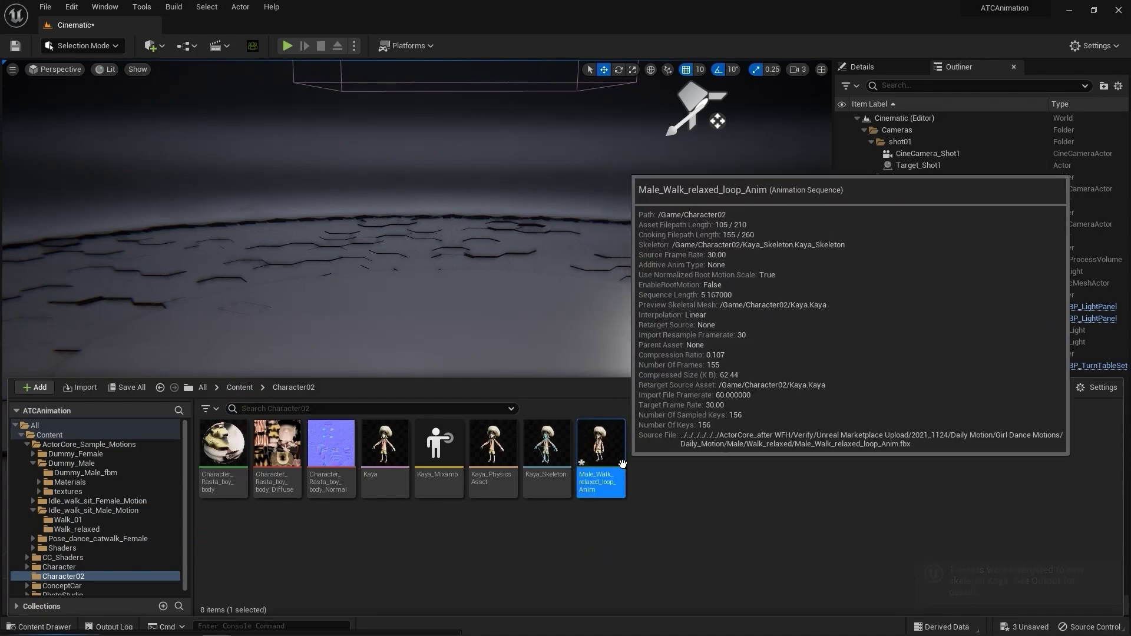
pyautogui.doubleClick(601, 451)
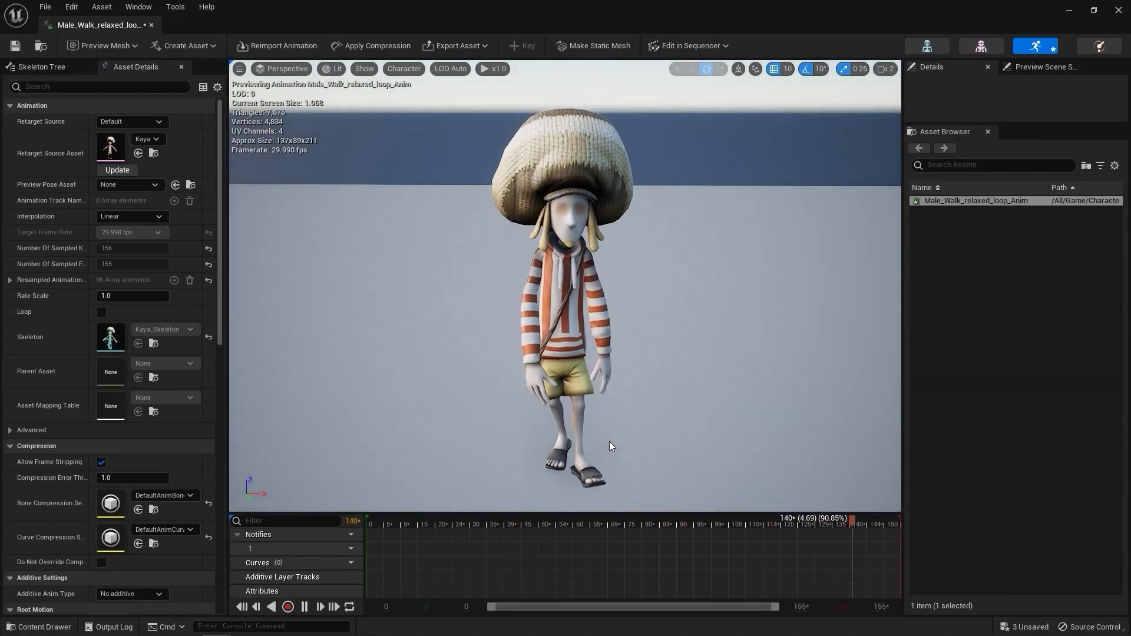
pyautogui.click(1118, 10)
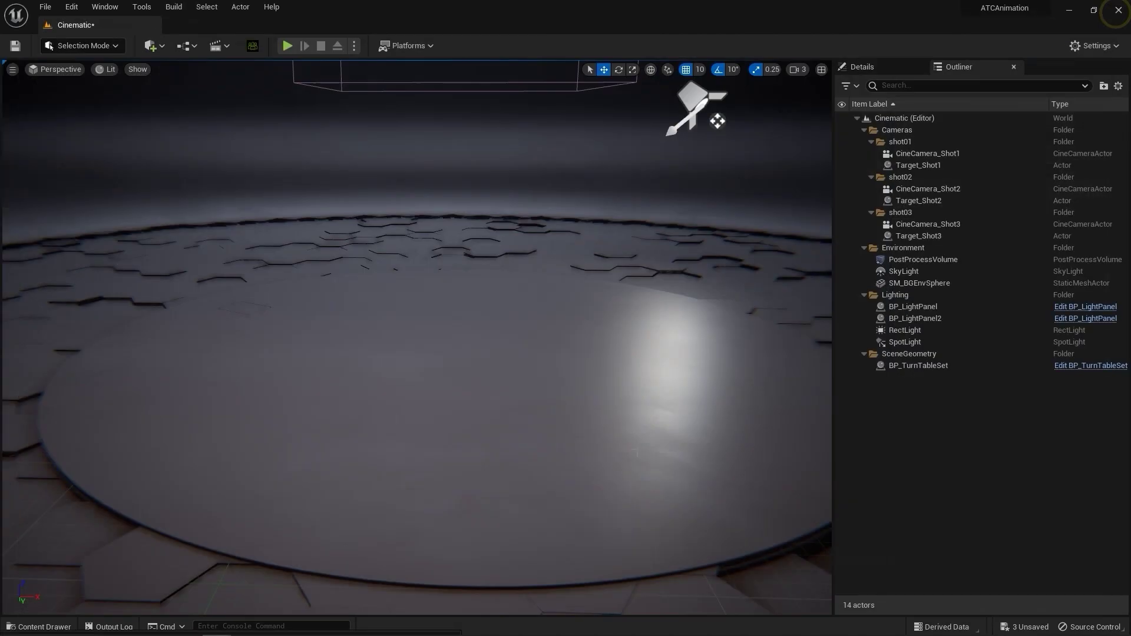
# Place Male_Walk_relaxed_loop_Anim on the Cinematic stage and play the level to watch Kaya walk.
pyautogui.hotkey('ctrl', 'space')
pyautogui.moveTo(597, 465); pyautogui.dragTo(458, 404)
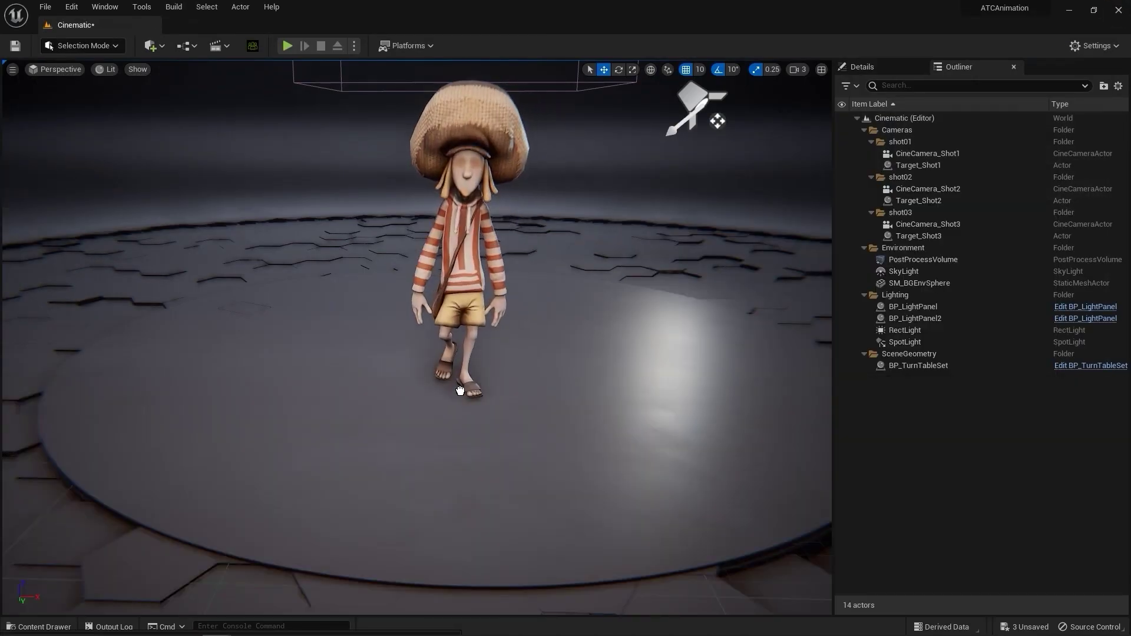
pyautogui.click(287, 45)
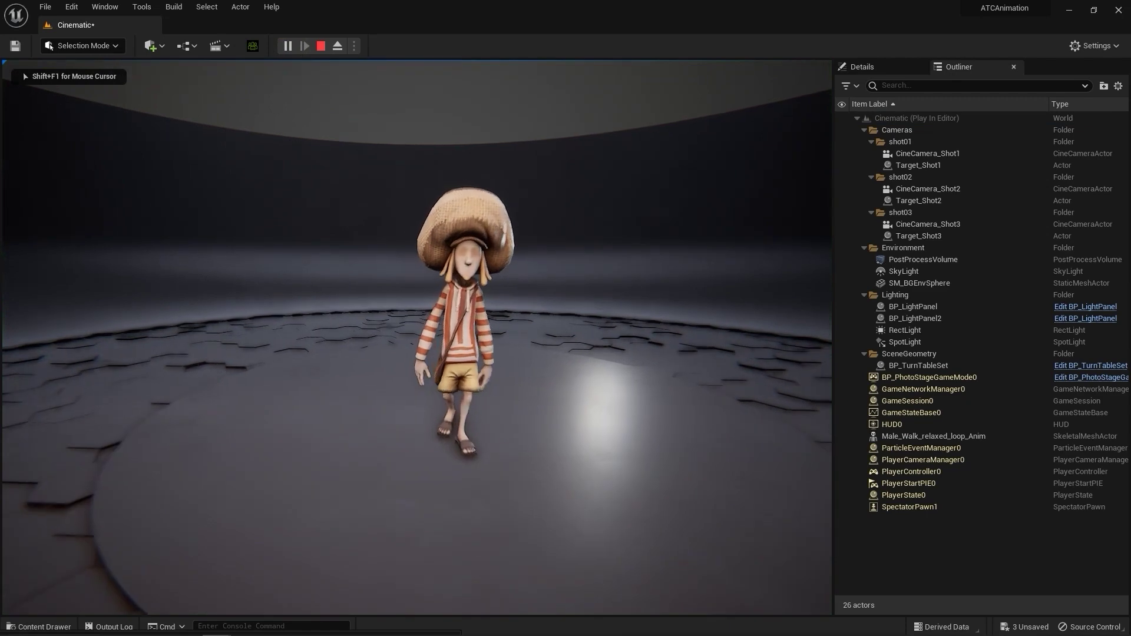